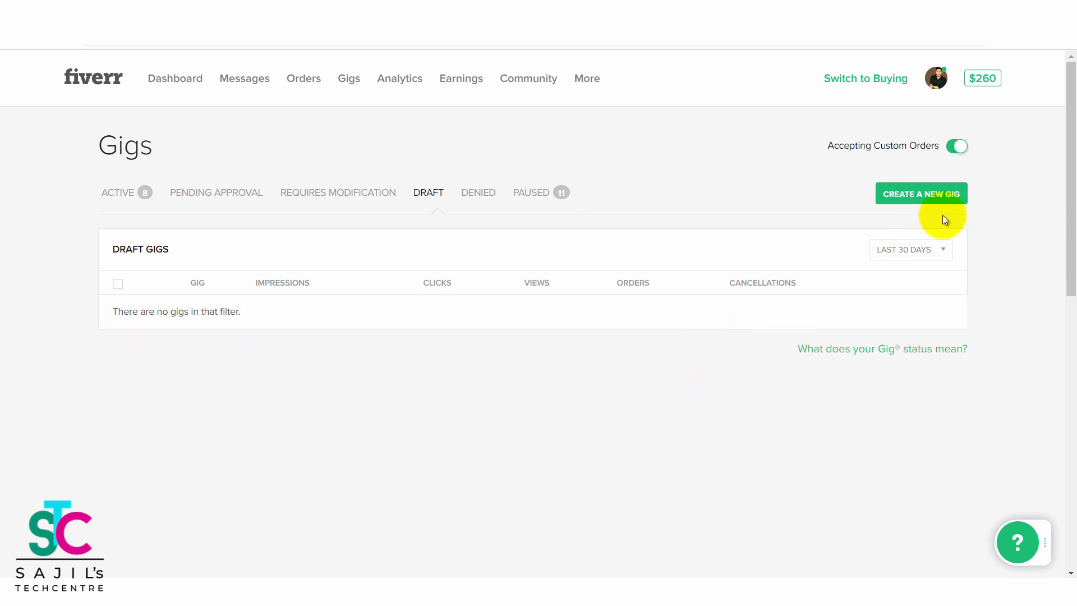
Create a new gig and title it "create a thumbnail for your youtube video".
click(914, 193)
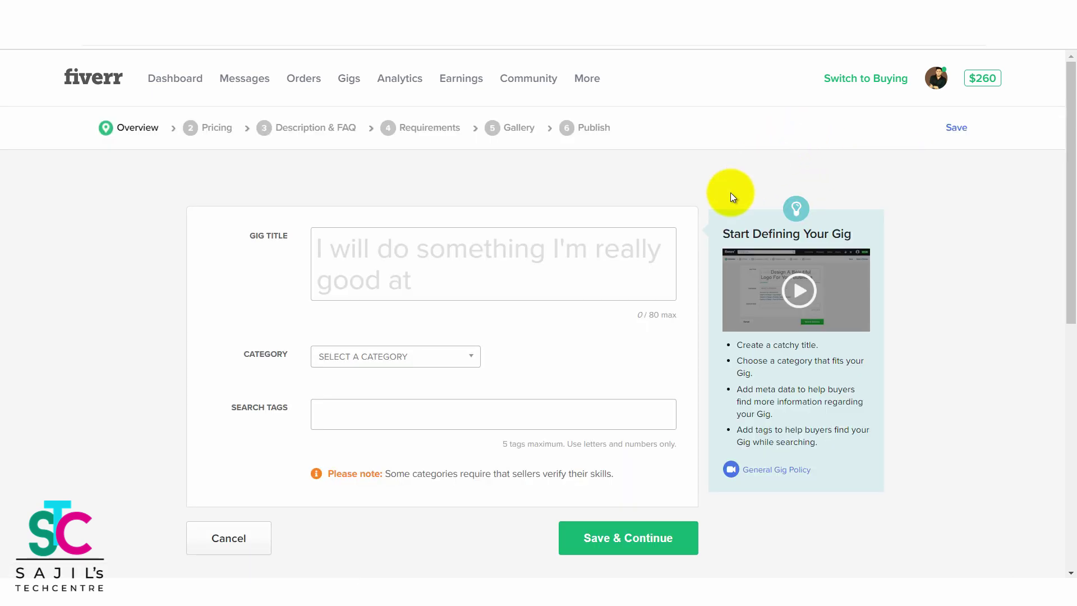
click(389, 257)
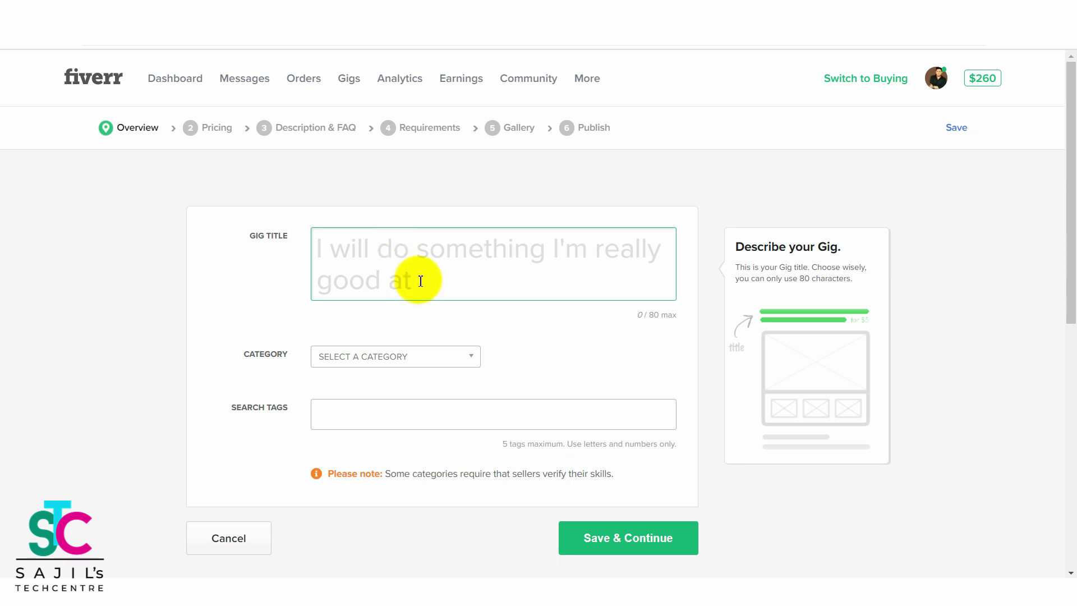
click(293, 407)
drag(293, 406, 232, 407)
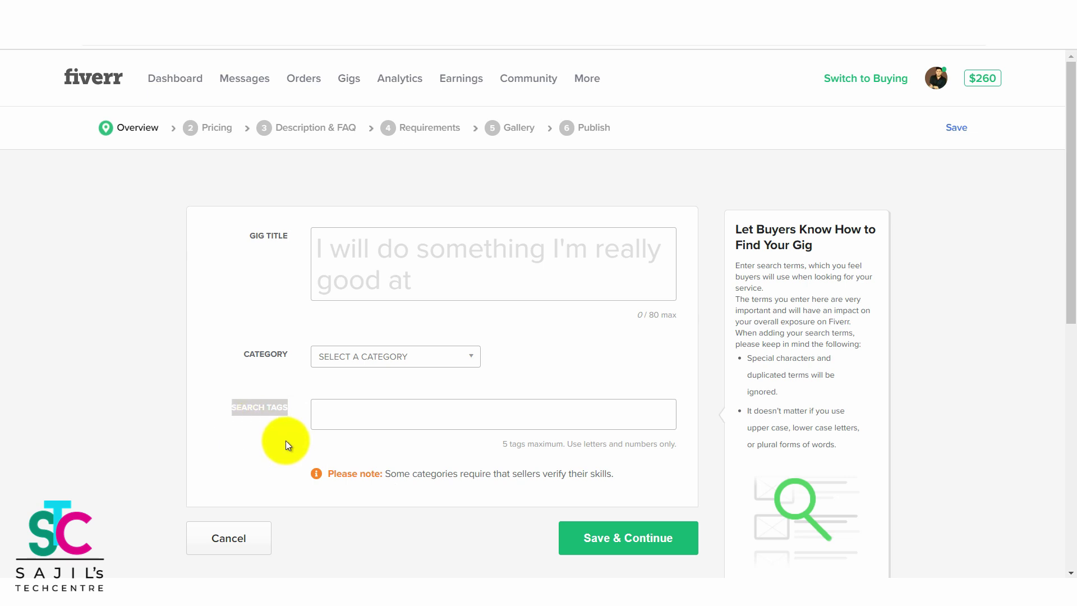
click(407, 252)
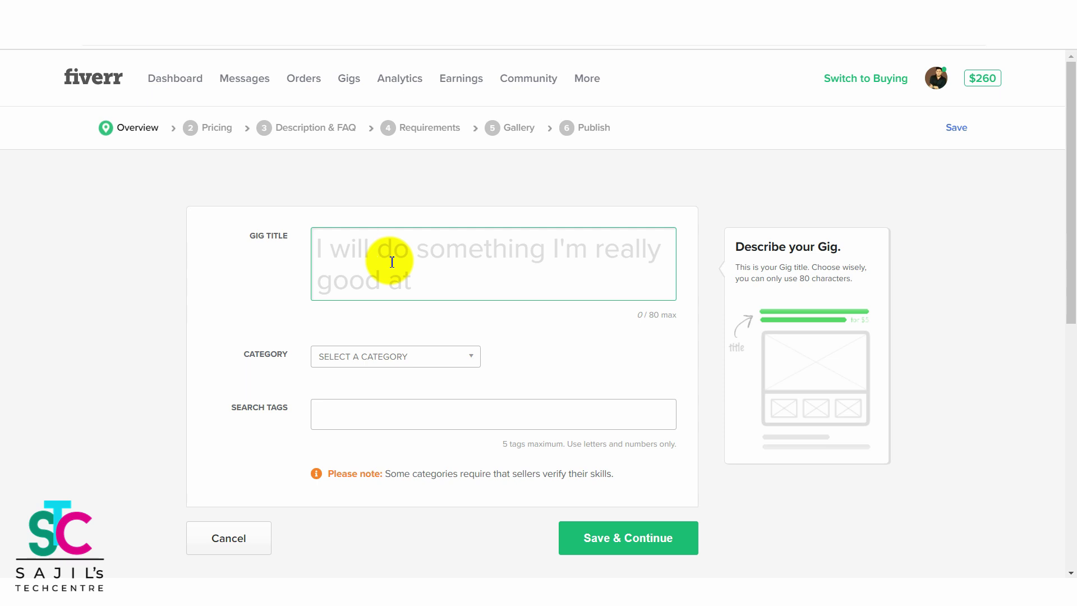
text(create a thumbnail for your youtube video)
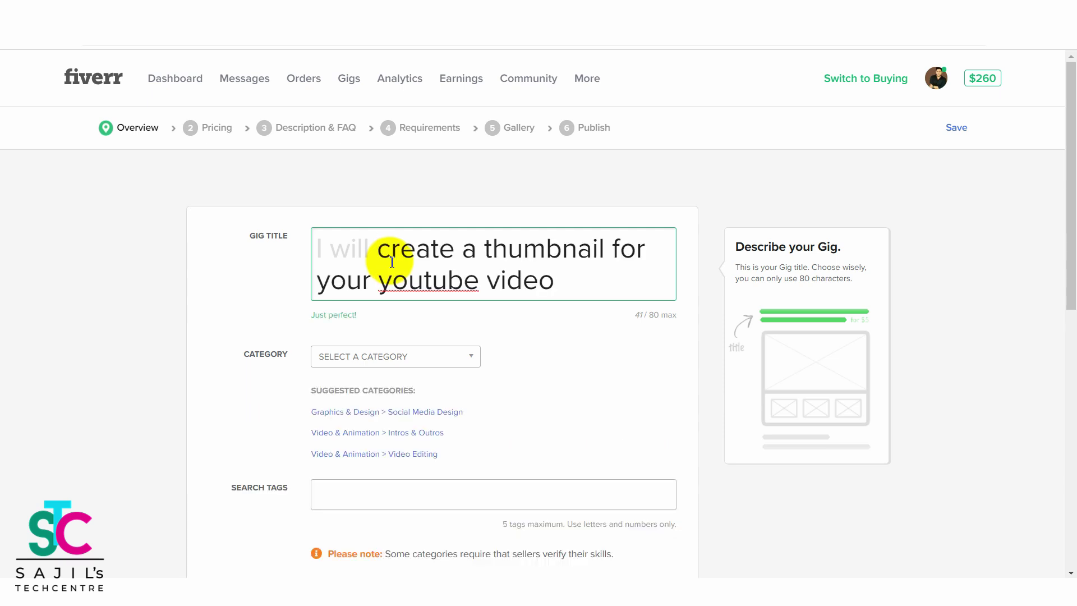
click(571, 282)
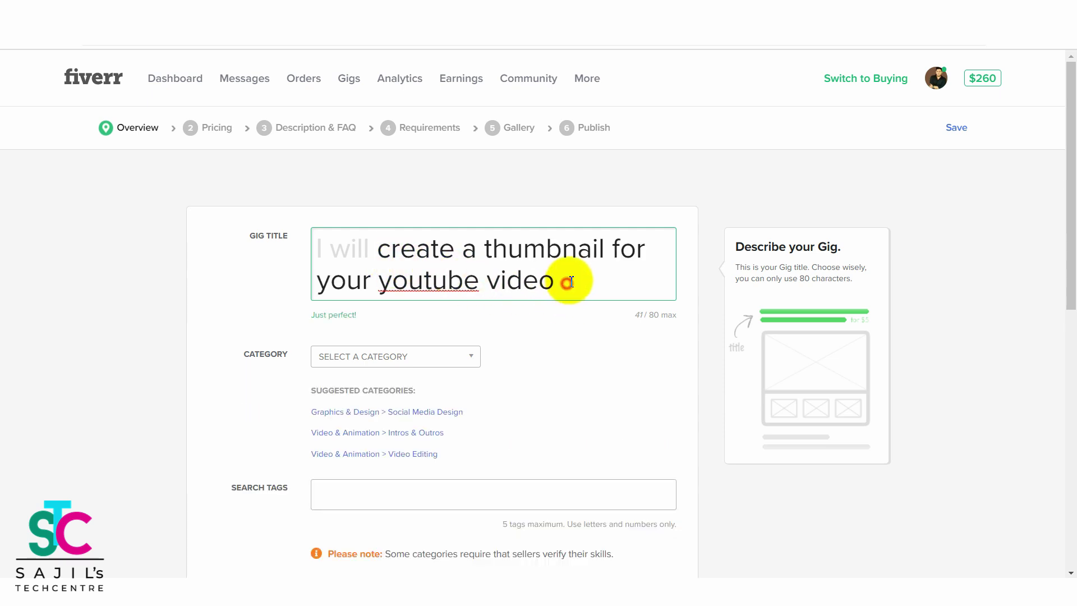
drag(604, 248, 490, 250)
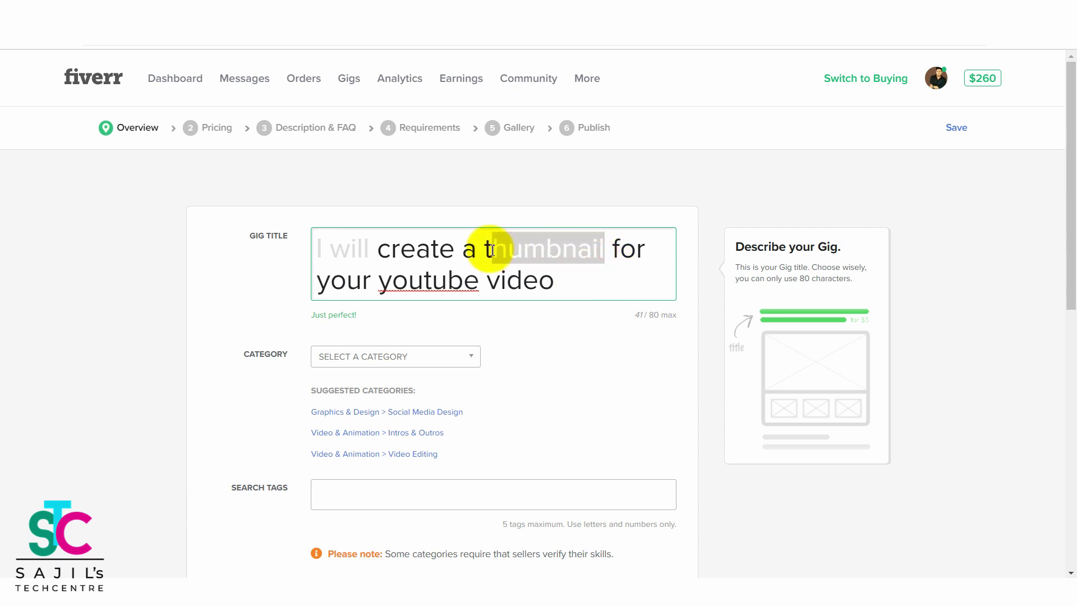
drag(380, 279, 481, 276)
click(571, 285)
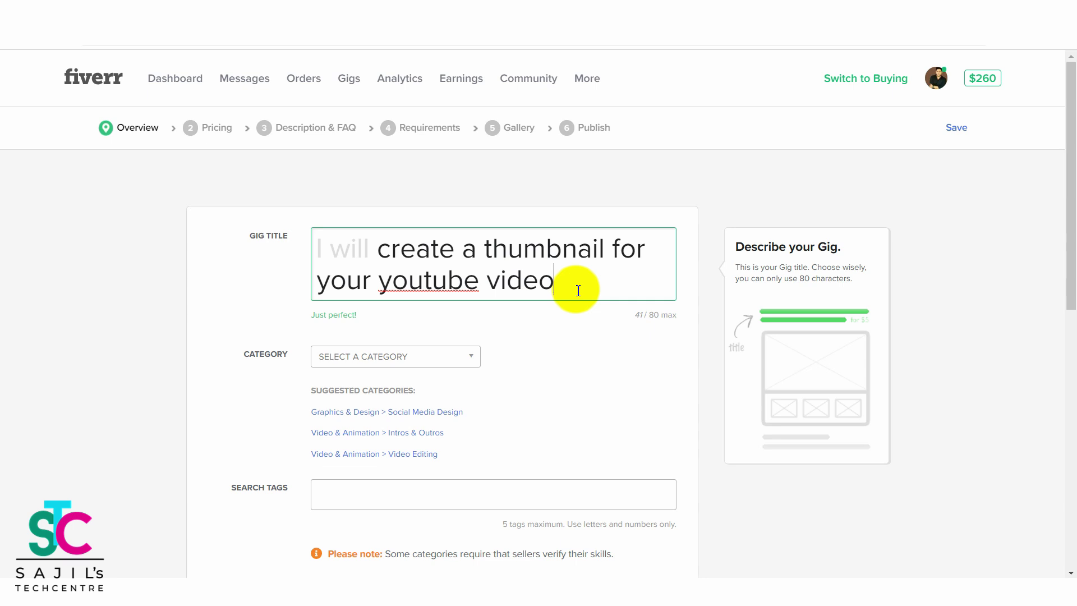
drag(579, 290, 371, 249)
click(429, 212)
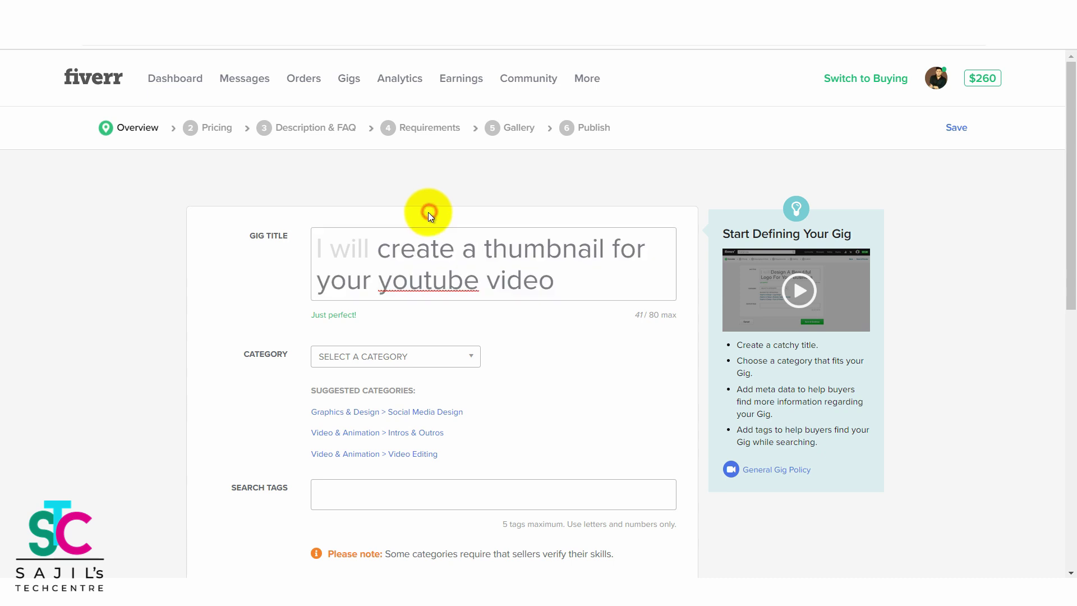
Set the gig's category to Graphics & Design with the subcategory Social Media Design.
scroll(596, 372, down, 1)
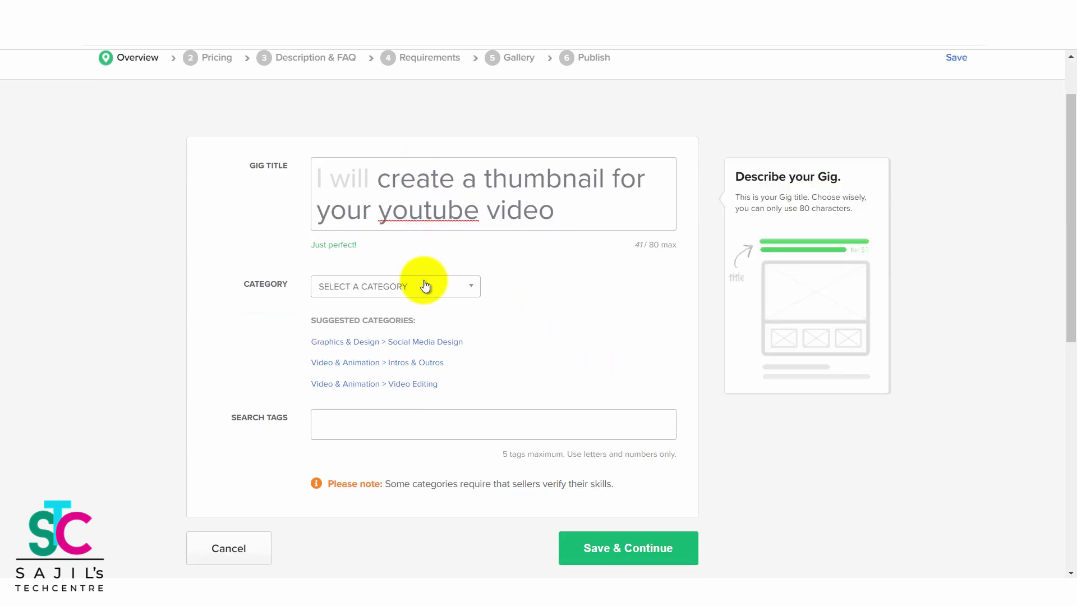
click(553, 213)
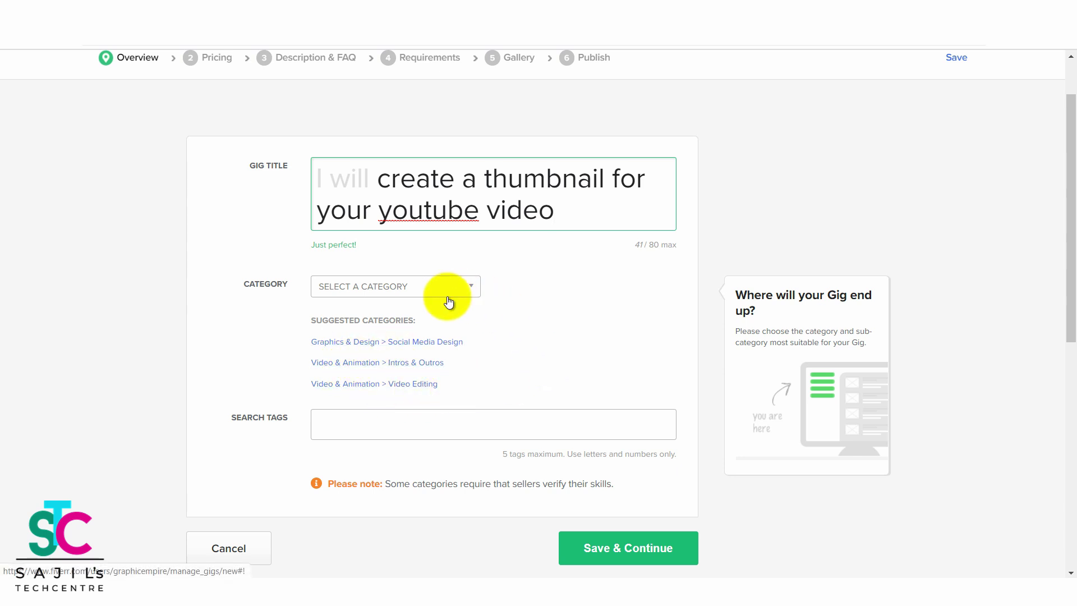
click(391, 290)
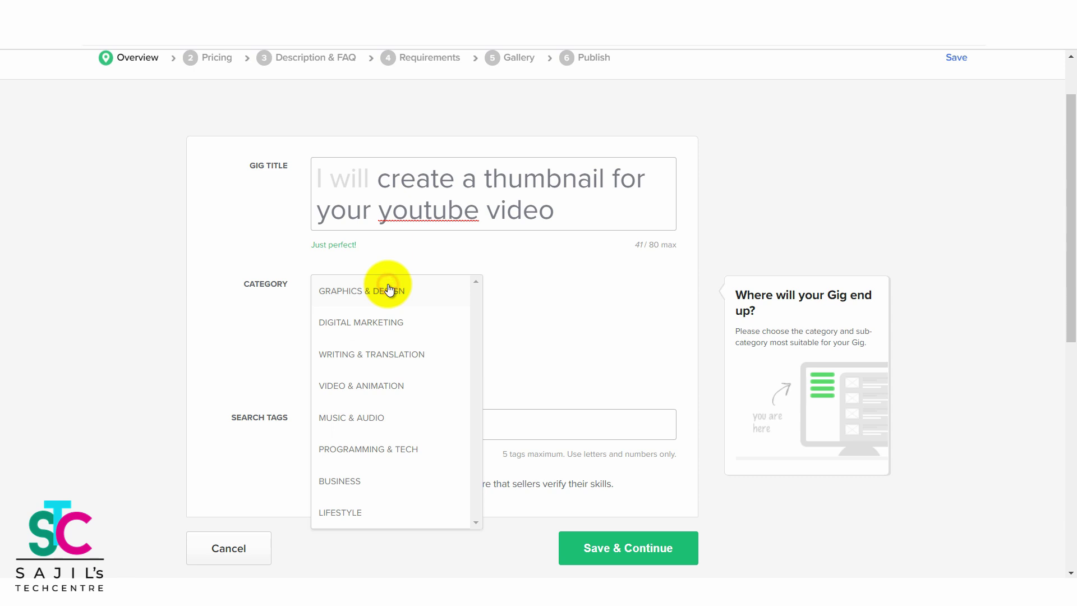
click(359, 300)
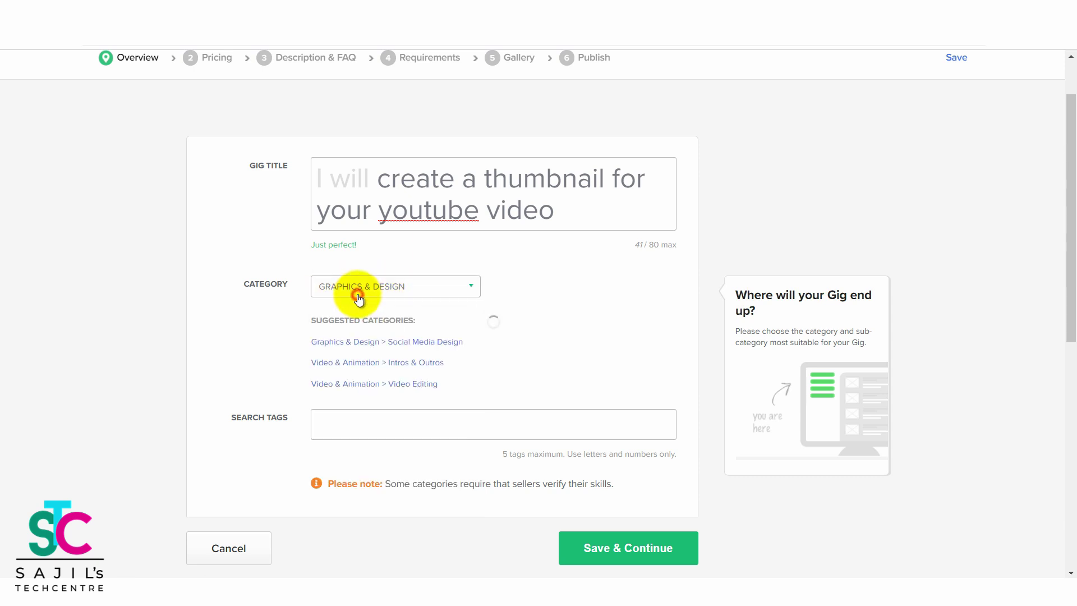
click(494, 292)
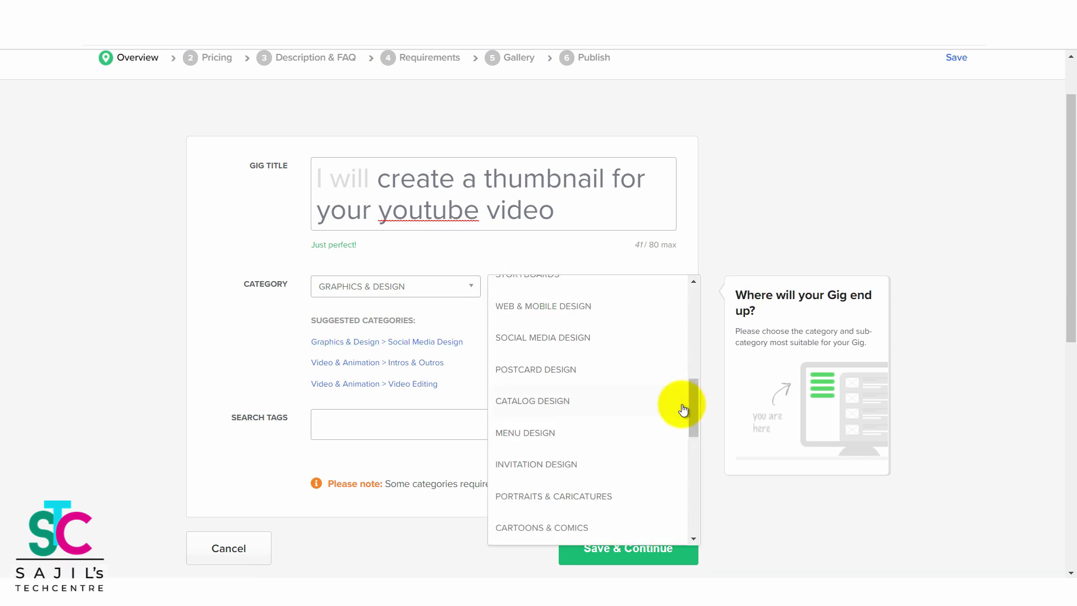
mouse_move(695, 396)
mouse_down()
mouse_move(688, 375)
mouse_move(690, 397)
mouse_up()
mouse_move(539, 234)
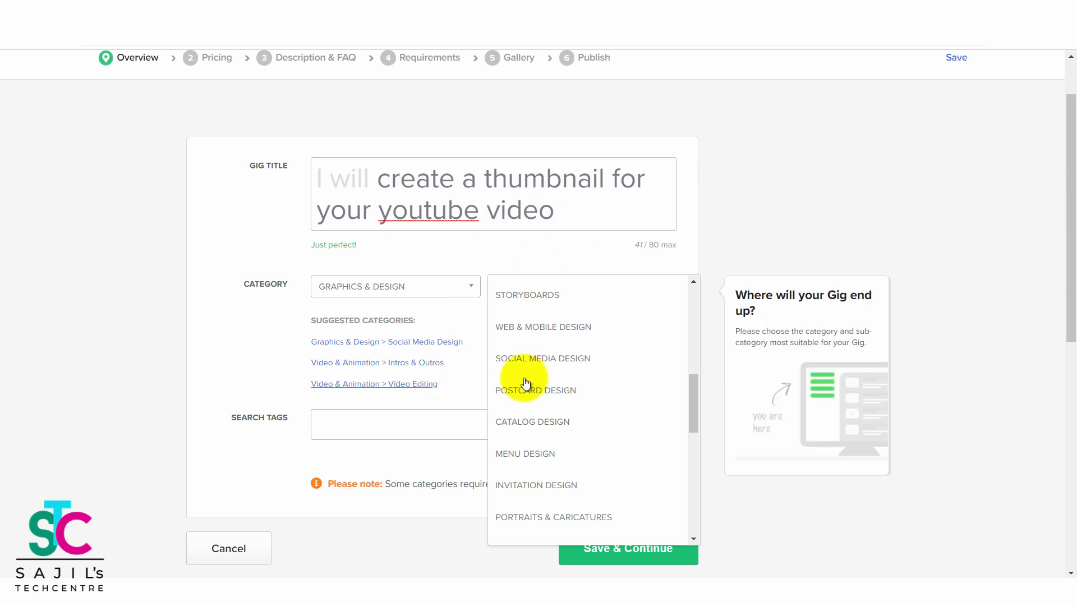
click(536, 362)
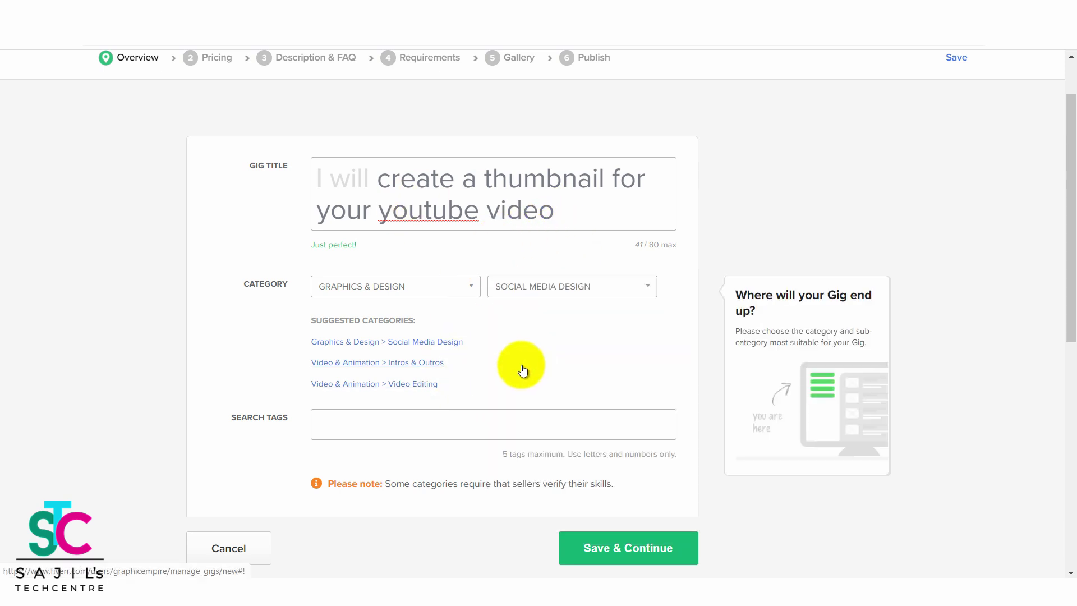
In the gig metadata, choose Cover / Header as the main type and YouTube as the platform.
drag(1075, 257, 1066, 308)
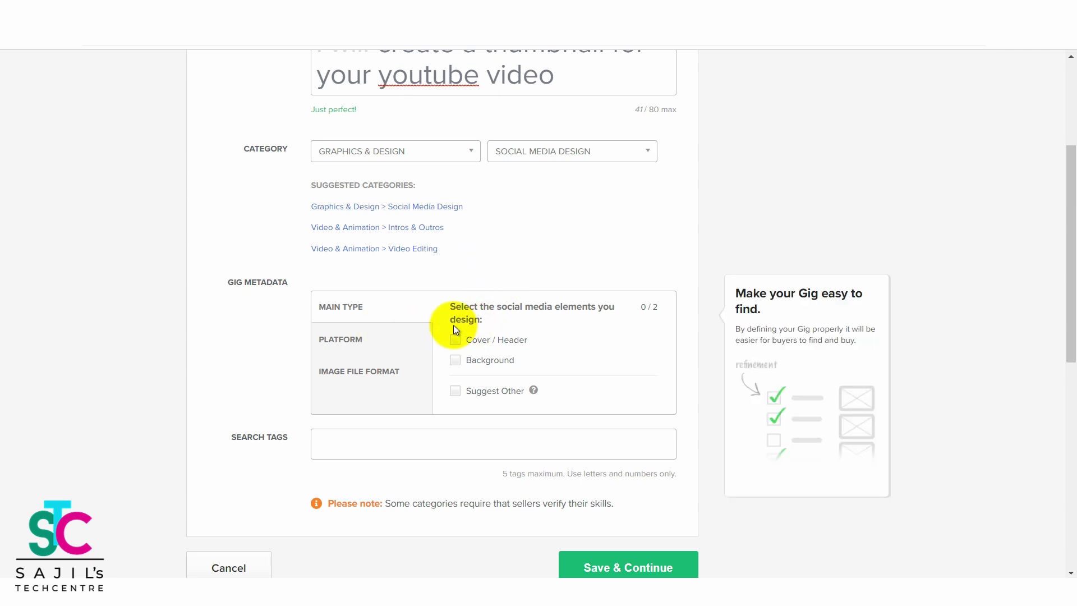
click(457, 344)
click(357, 340)
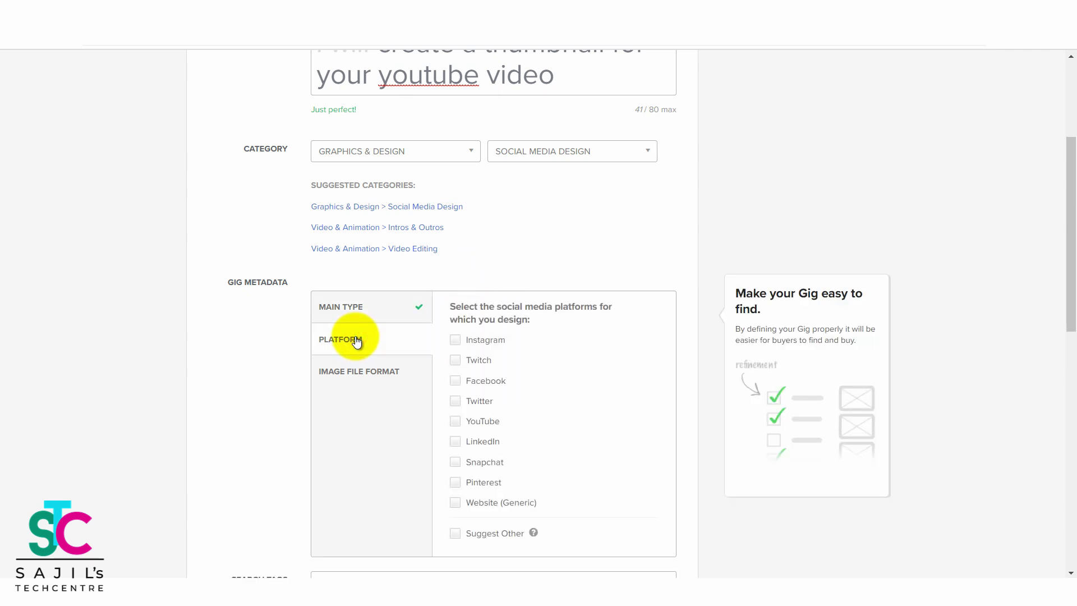
click(456, 422)
scroll(1066, 289, up, 2)
mouse_move(472, 414)
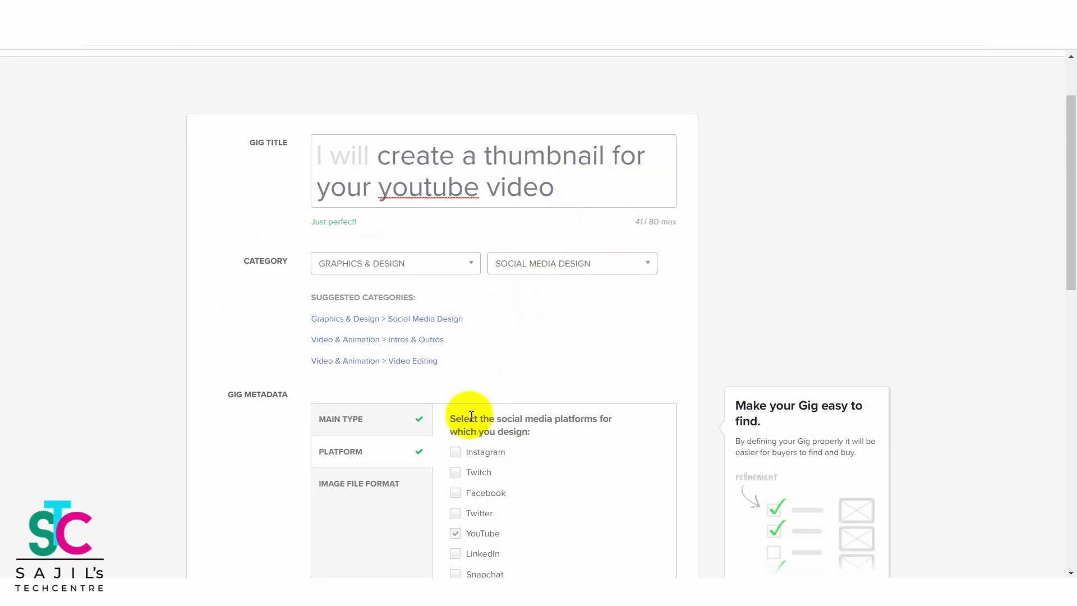
mouse_move(354, 284)
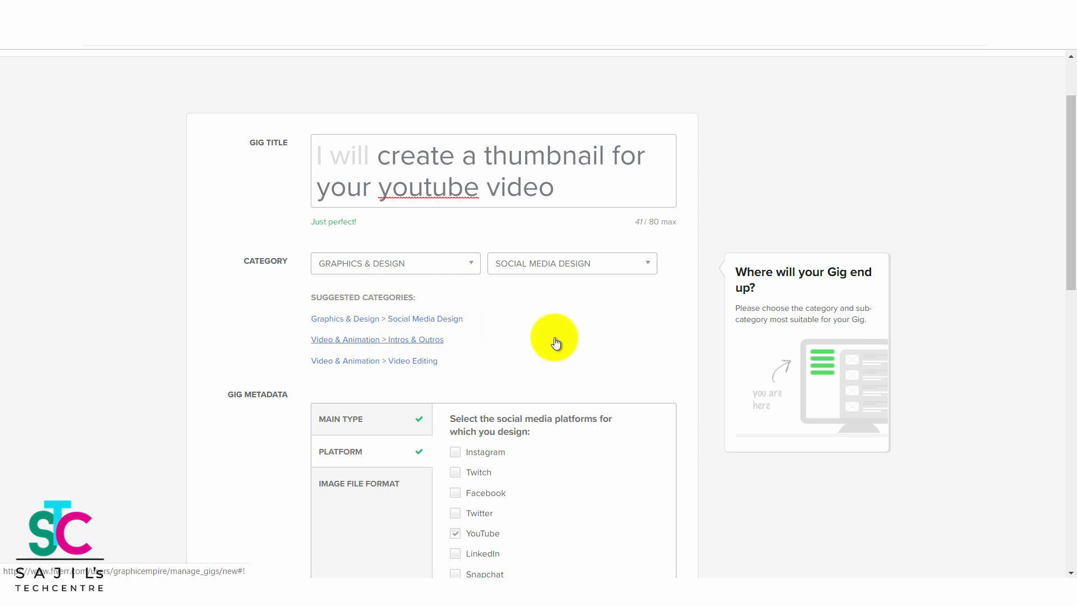
Select JPG, PNG and PSD as the image file formats in the gig metadata.
drag(1072, 168, 1074, 208)
scroll(1061, 240, down, 3)
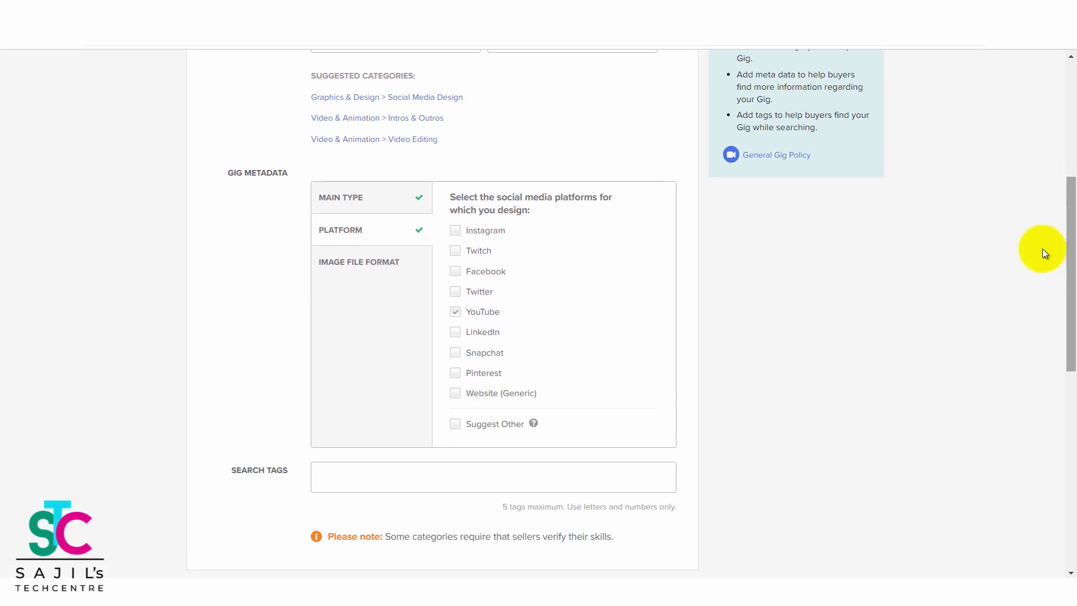
click(376, 268)
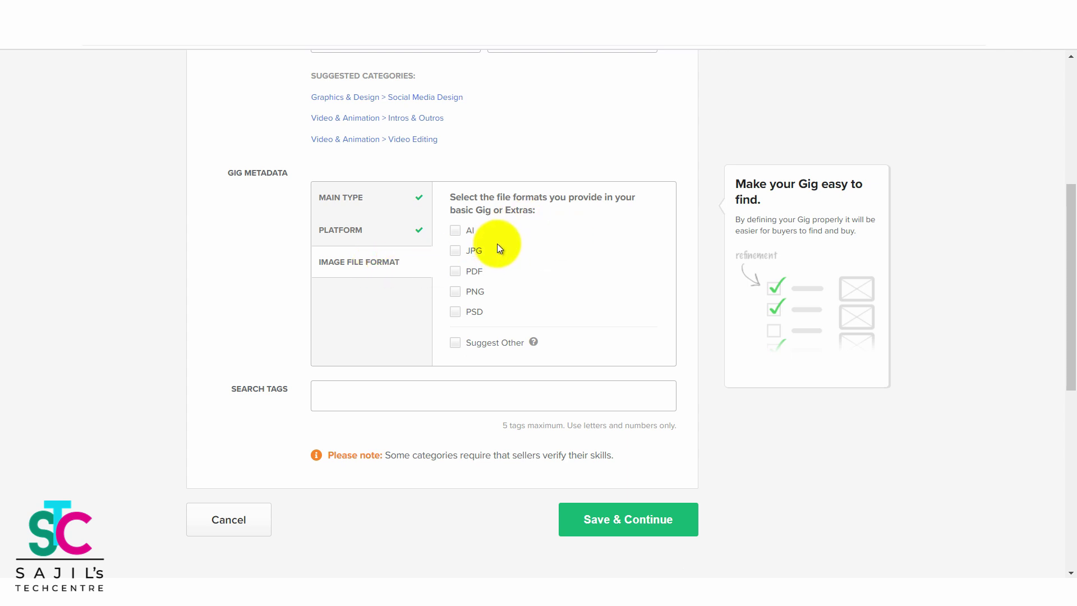
click(454, 251)
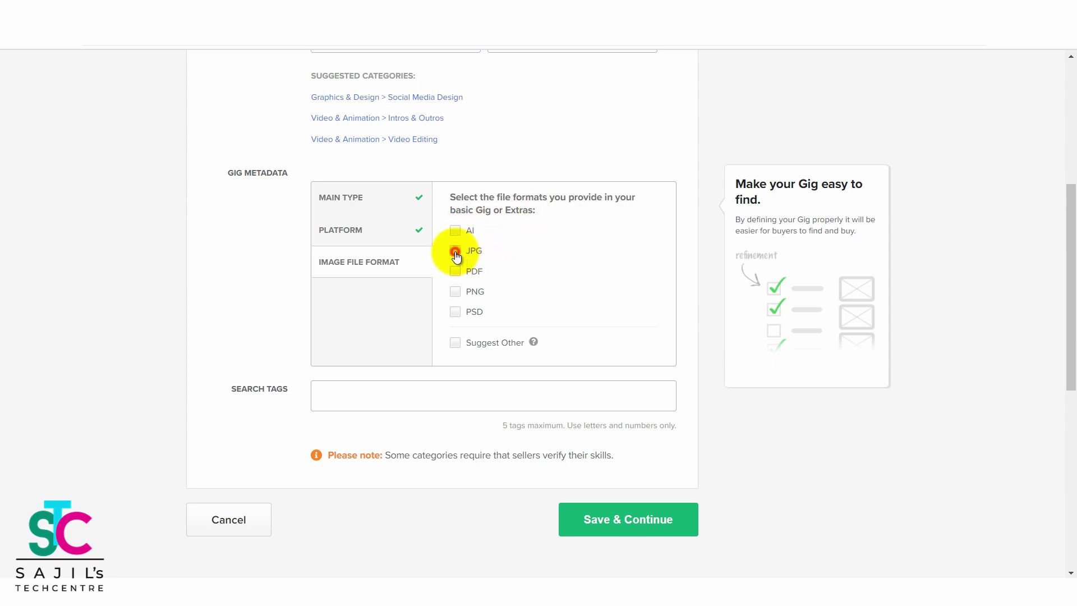
click(455, 291)
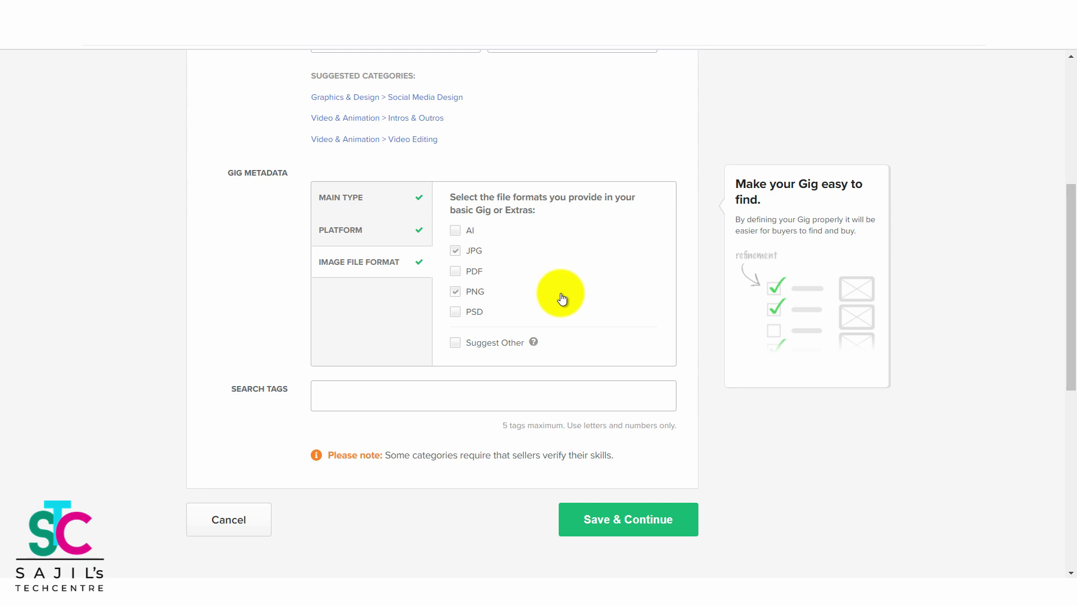
click(456, 312)
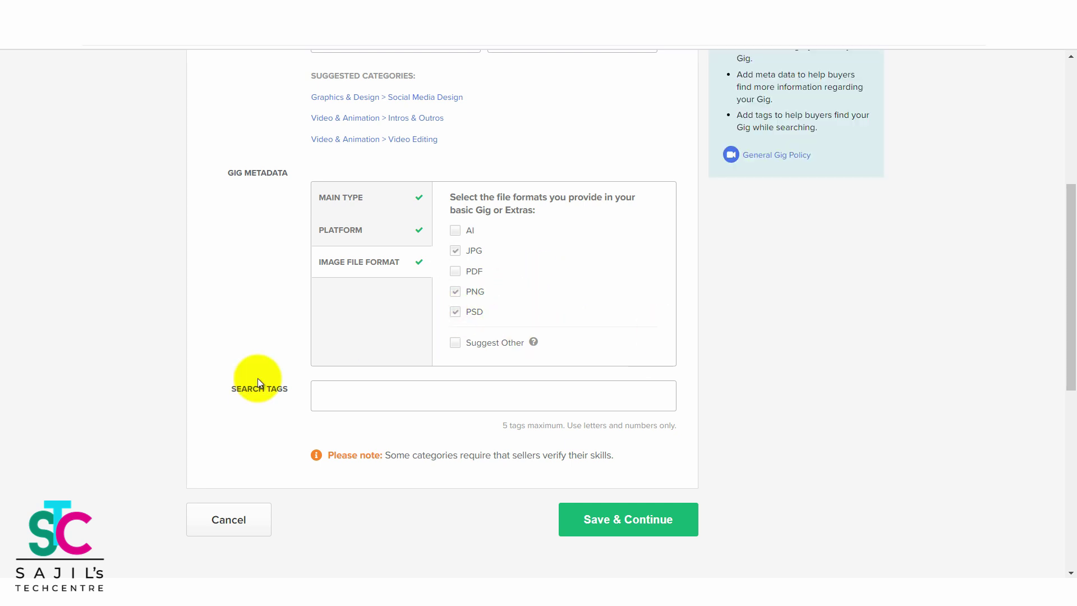
Switch to the buying side, search services for "youtube thumbnail" and browse the competing gigs.
click(338, 402)
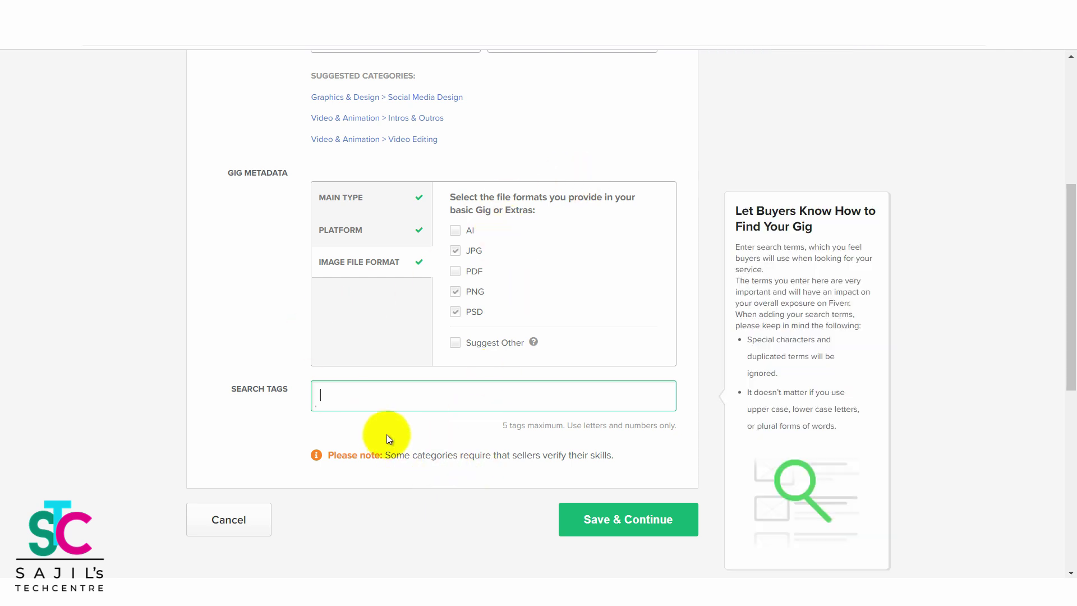
drag(1066, 278, 926, 228)
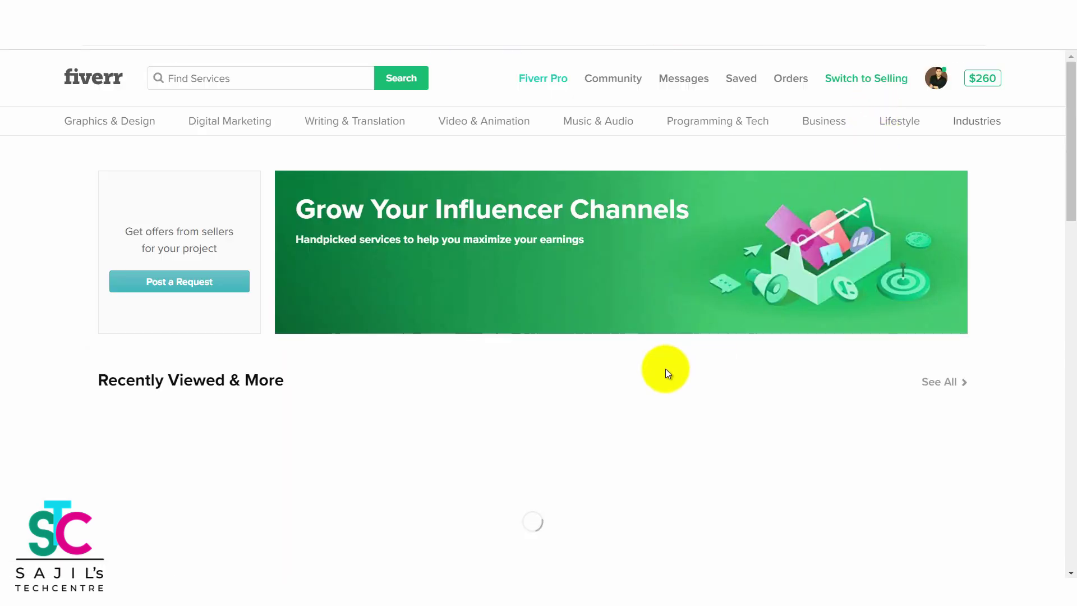
click(870, 78)
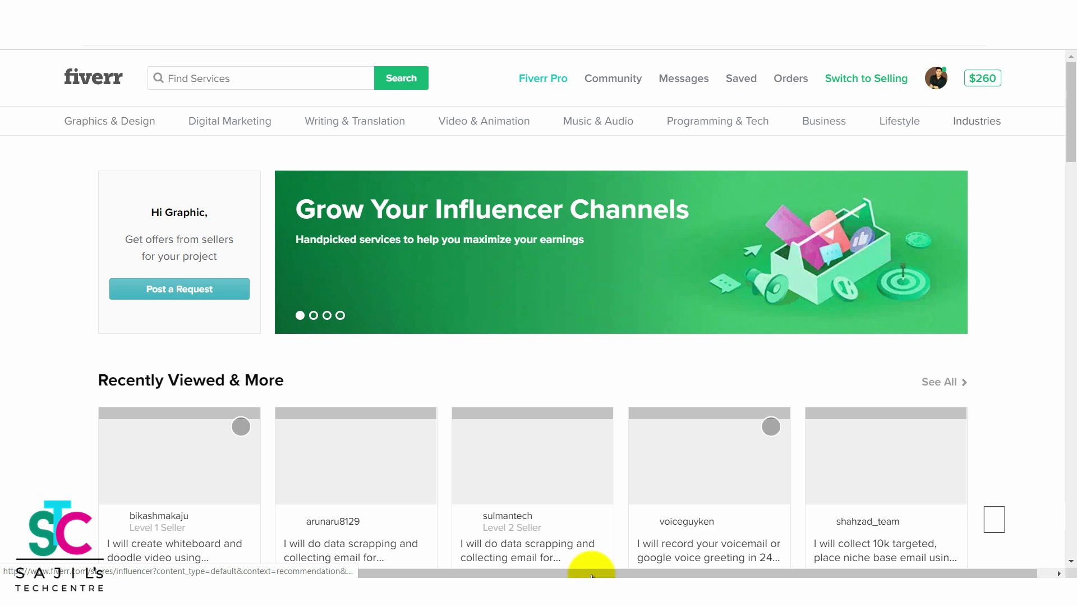
click(251, 78)
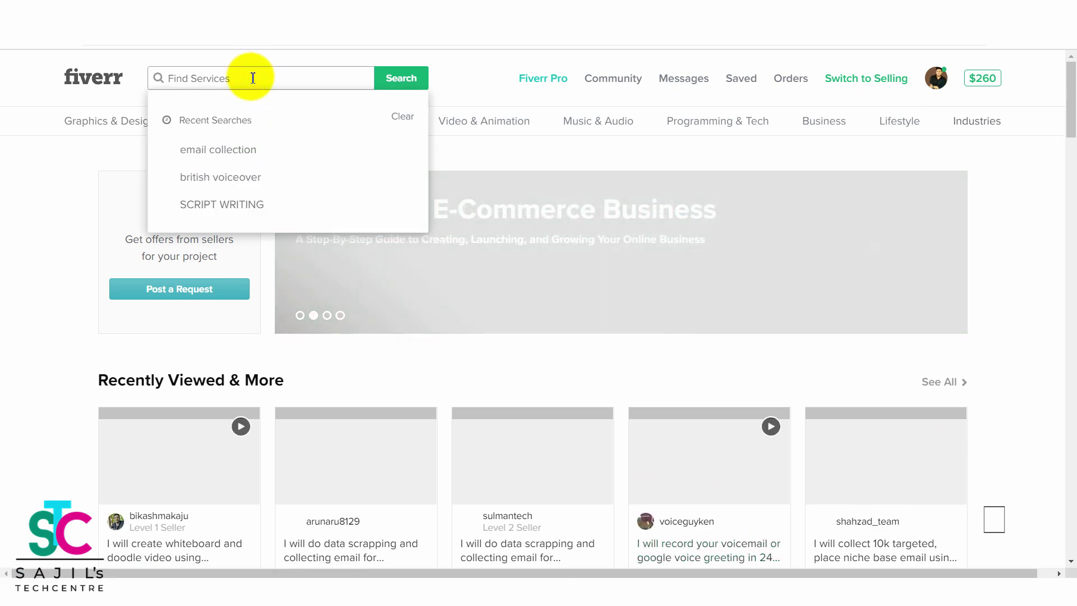
text(you)
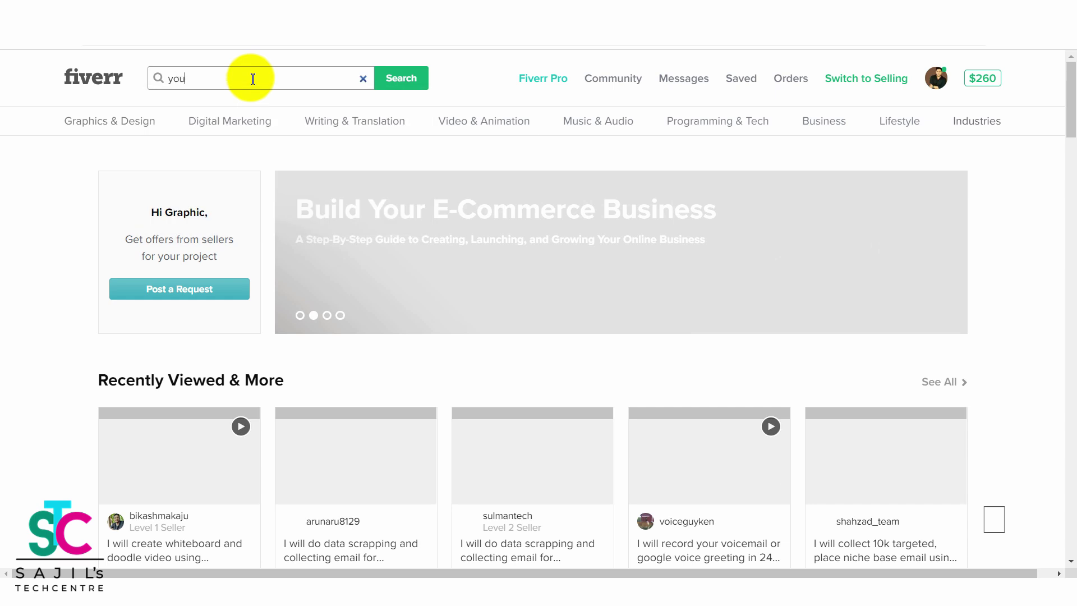
text(tube)
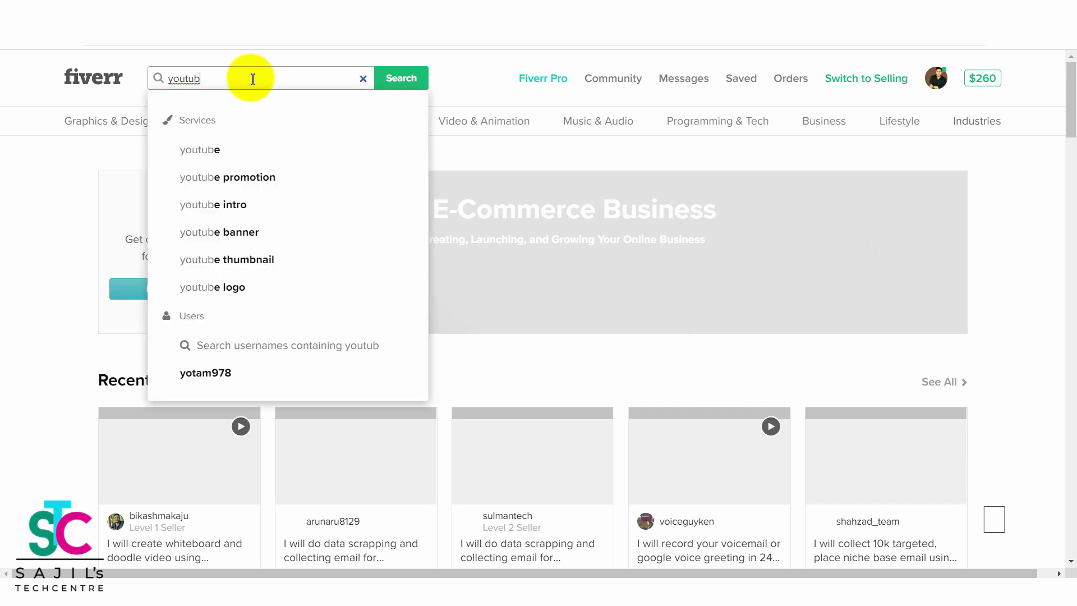
text( thumbnail)
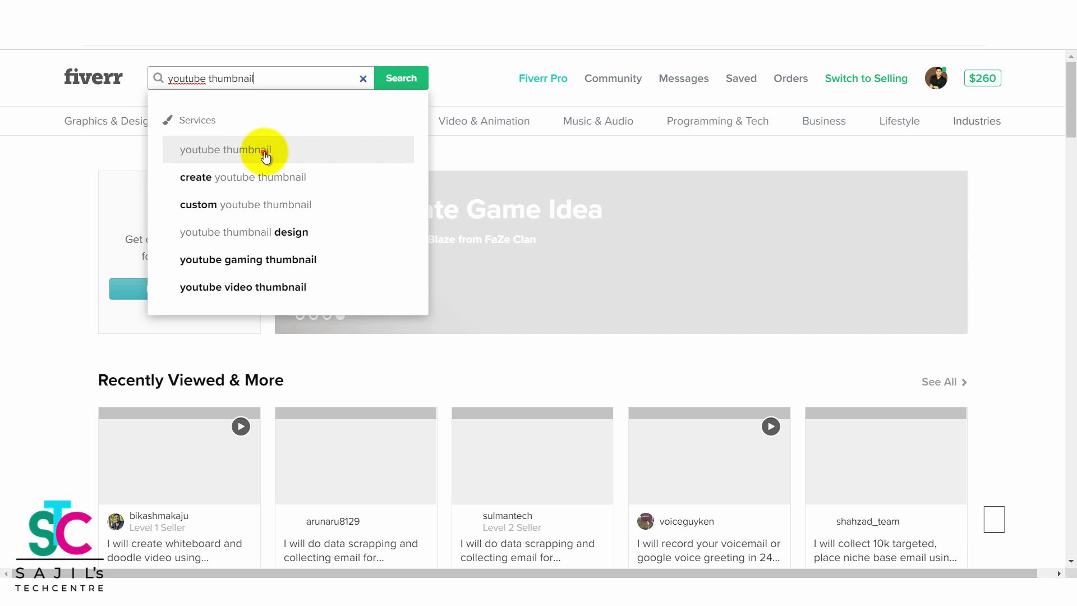
click(267, 153)
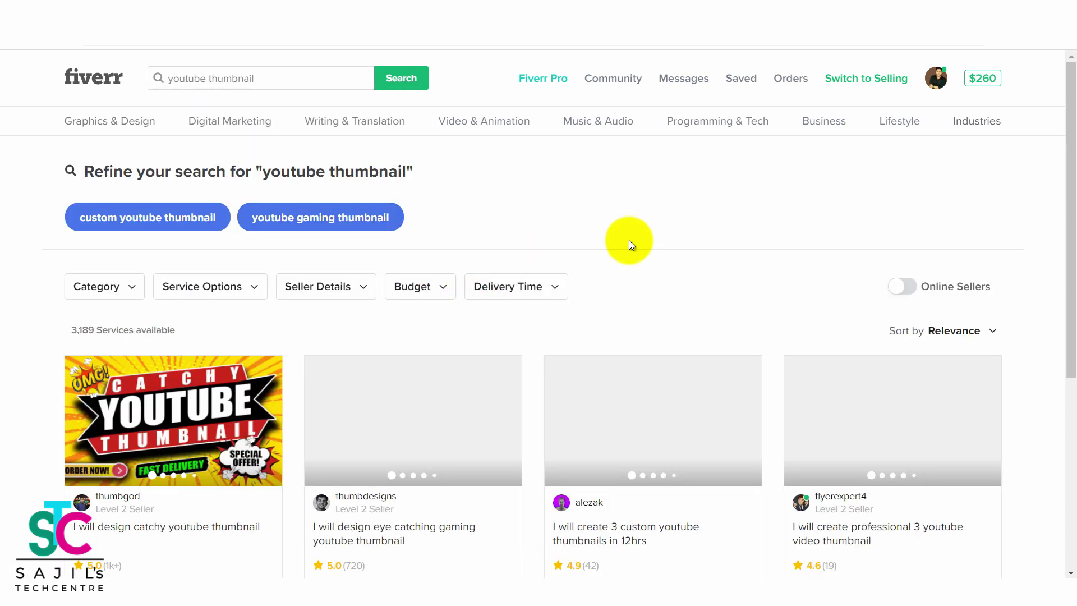
scroll(1066, 225, down, 2)
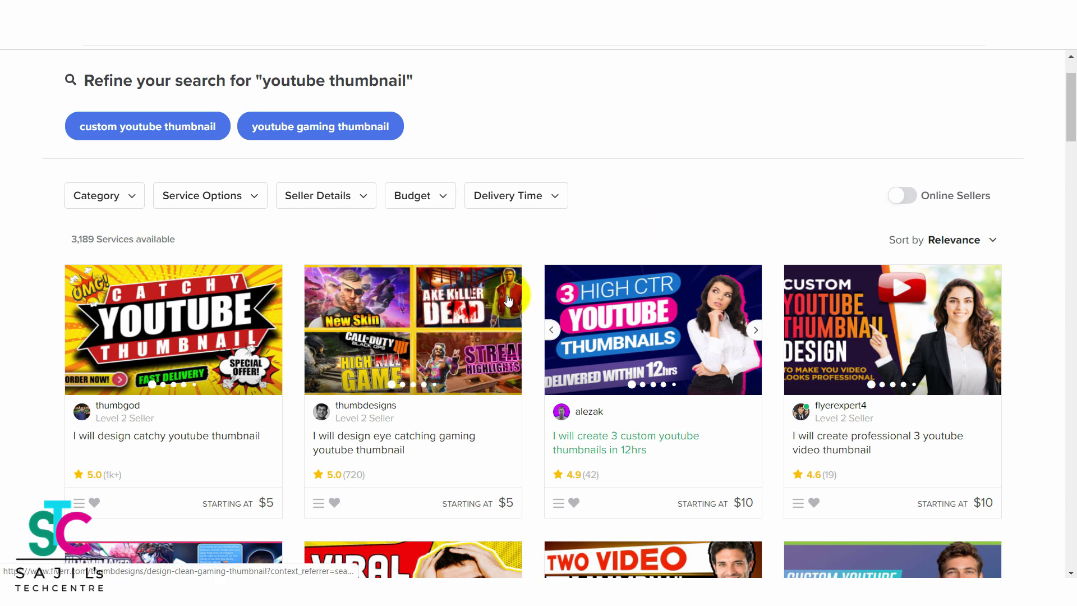
scroll(561, 292, down, 1)
scroll(562, 292, down, 2)
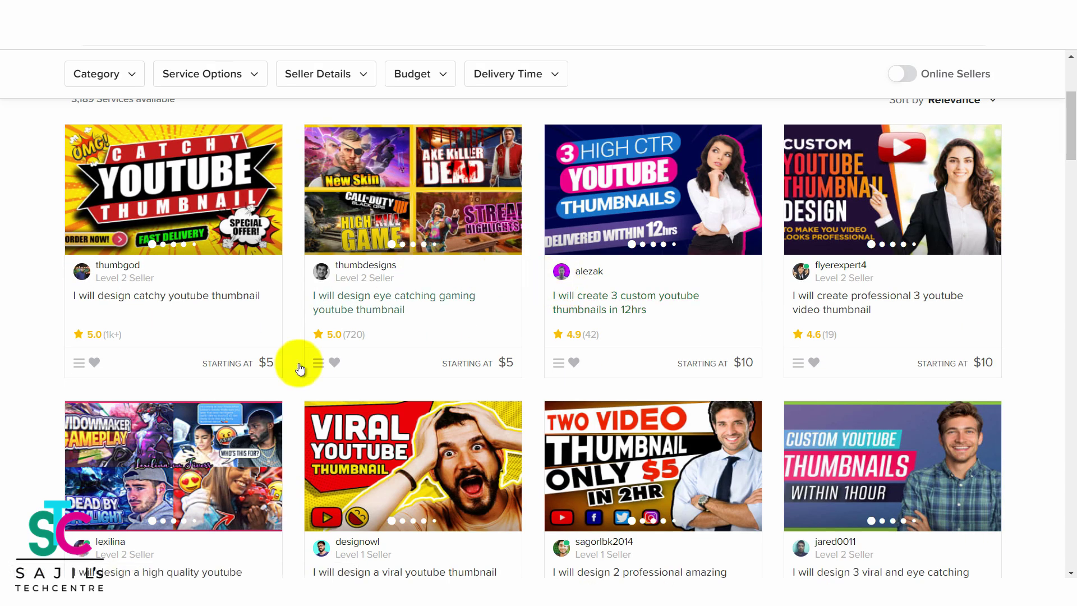
Compare the ratings and review counts of the competing YouTube thumbnail gigs in the search results.
drag(366, 335, 344, 340)
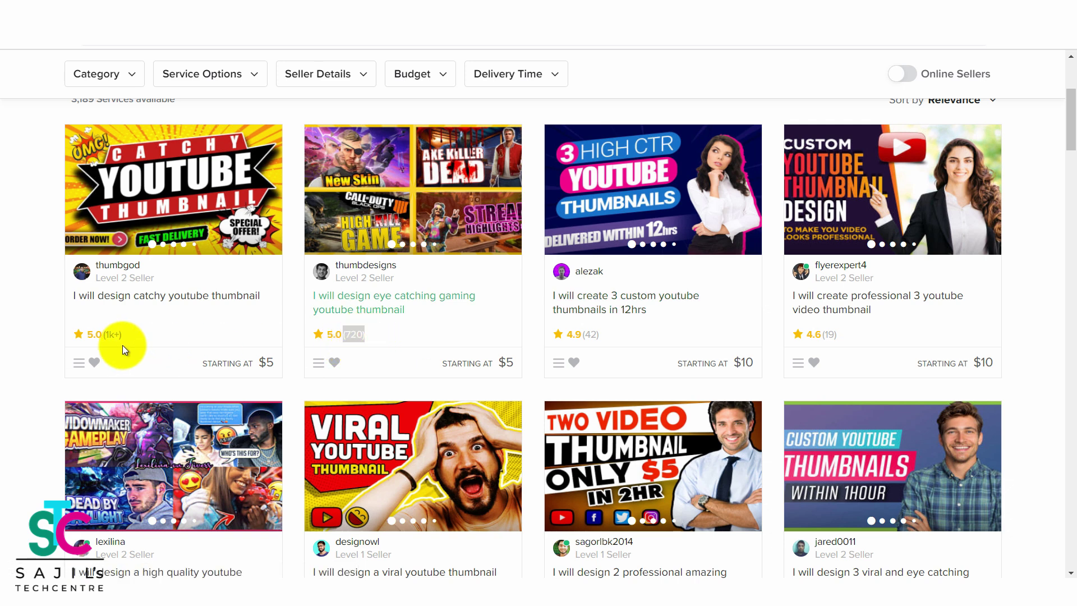
drag(126, 337, 102, 341)
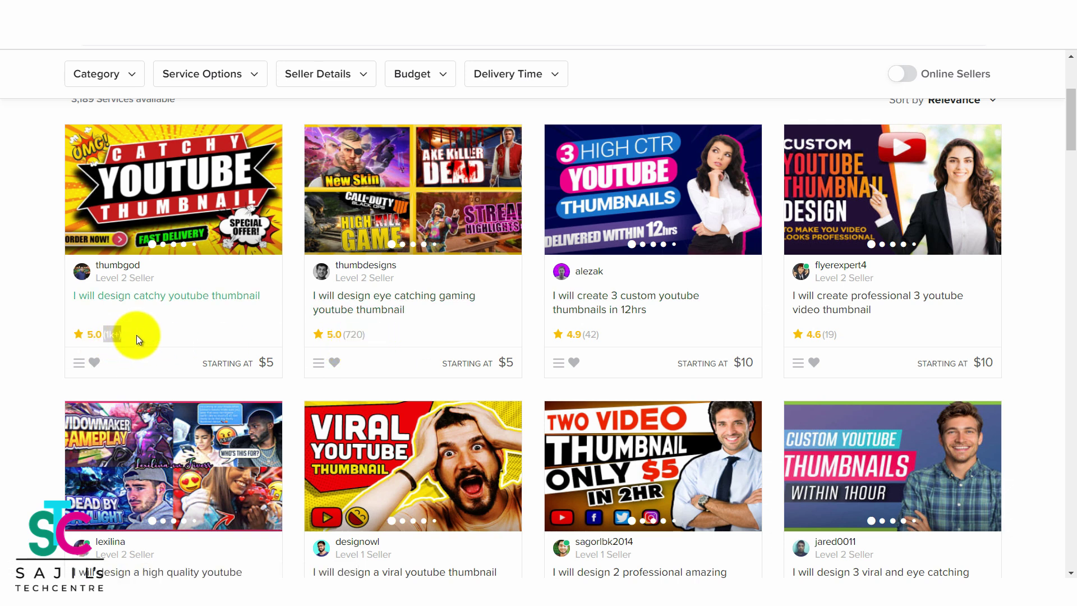
scroll(148, 334, down, 5)
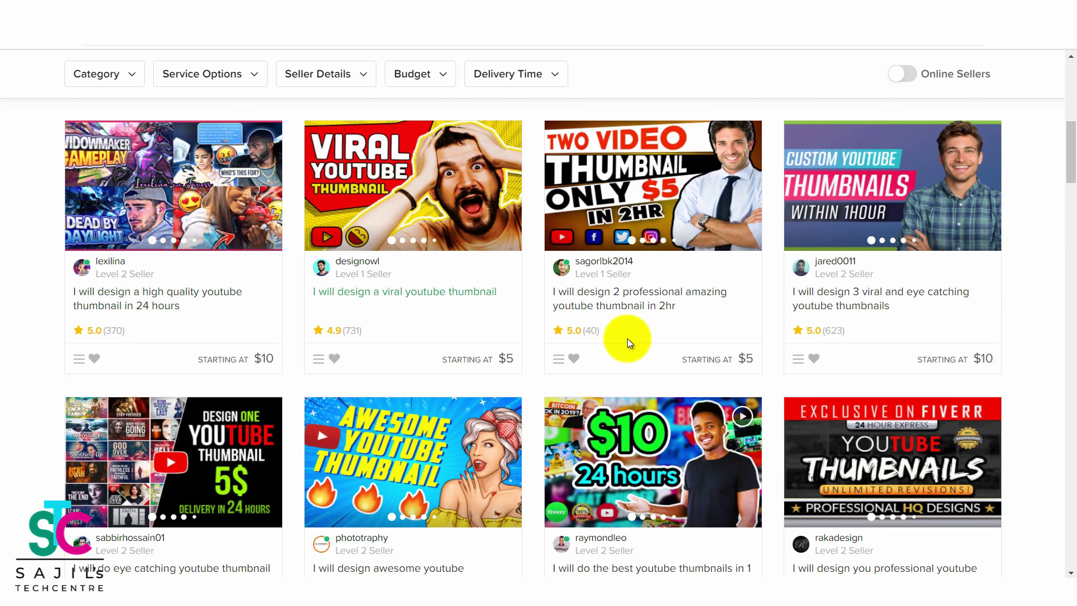
drag(374, 333, 342, 332)
drag(157, 336, 93, 338)
scroll(143, 353, up, 4)
scroll(146, 353, down, 7)
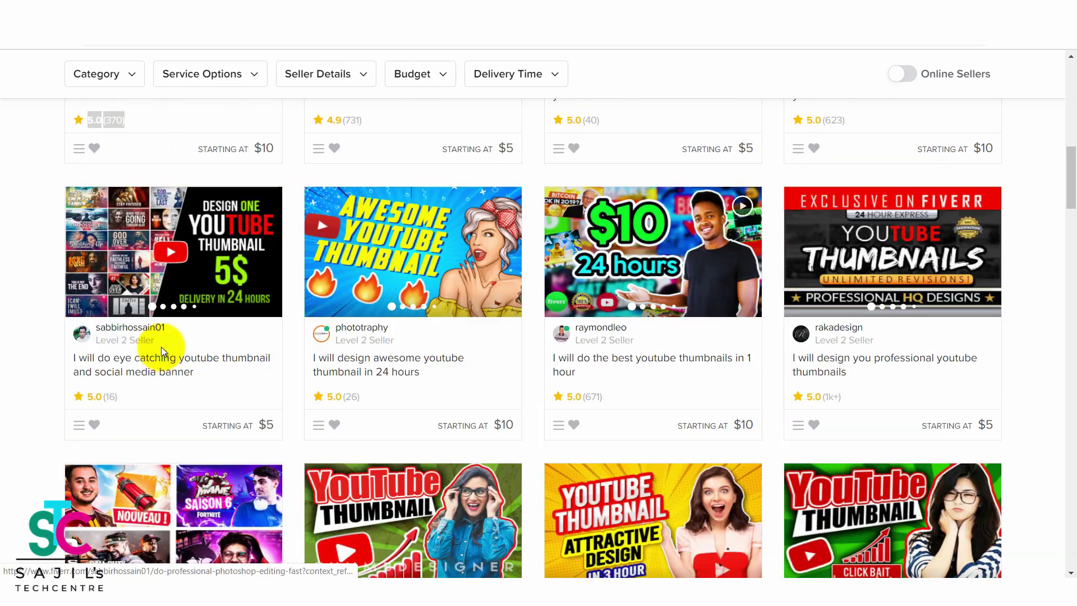
drag(1074, 196, 1074, 151)
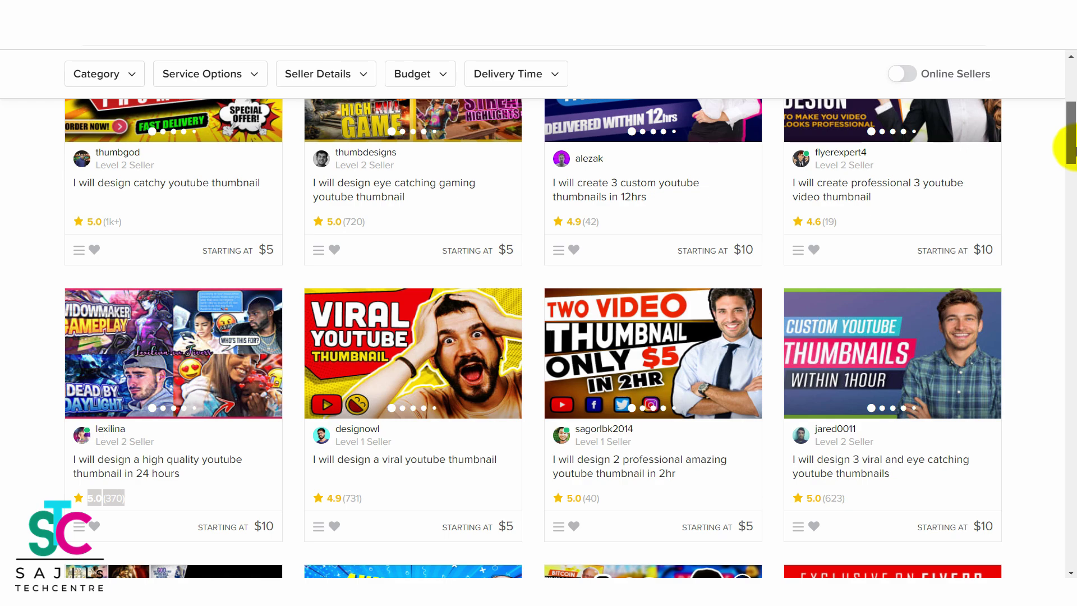
drag(1075, 152, 1075, 220)
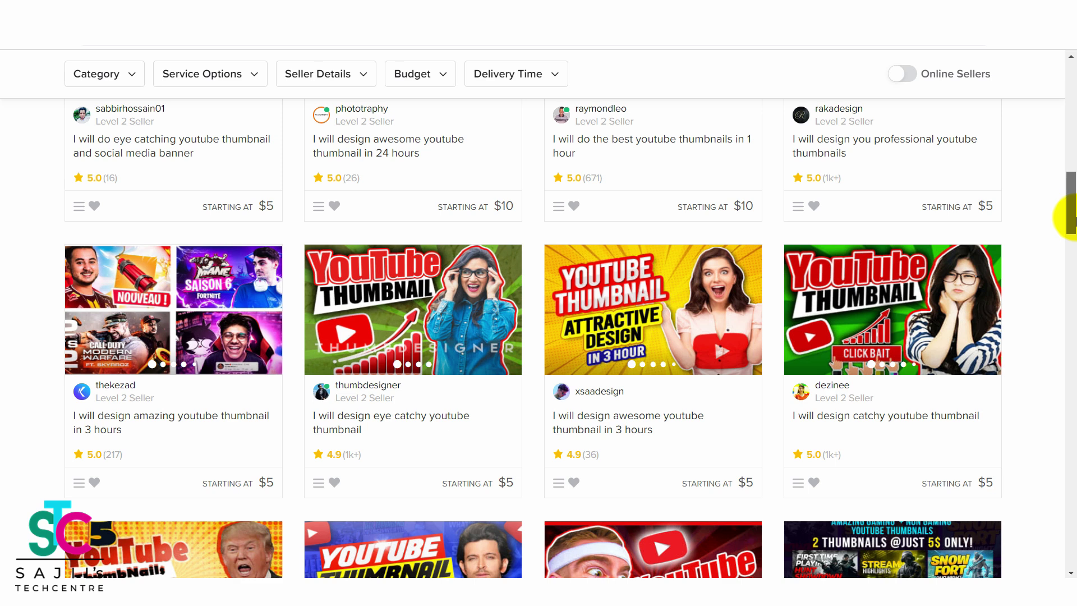
Open the competing gig "I will design eye catchy youtube thumbnail" and check its orders in queue and description.
click(388, 424)
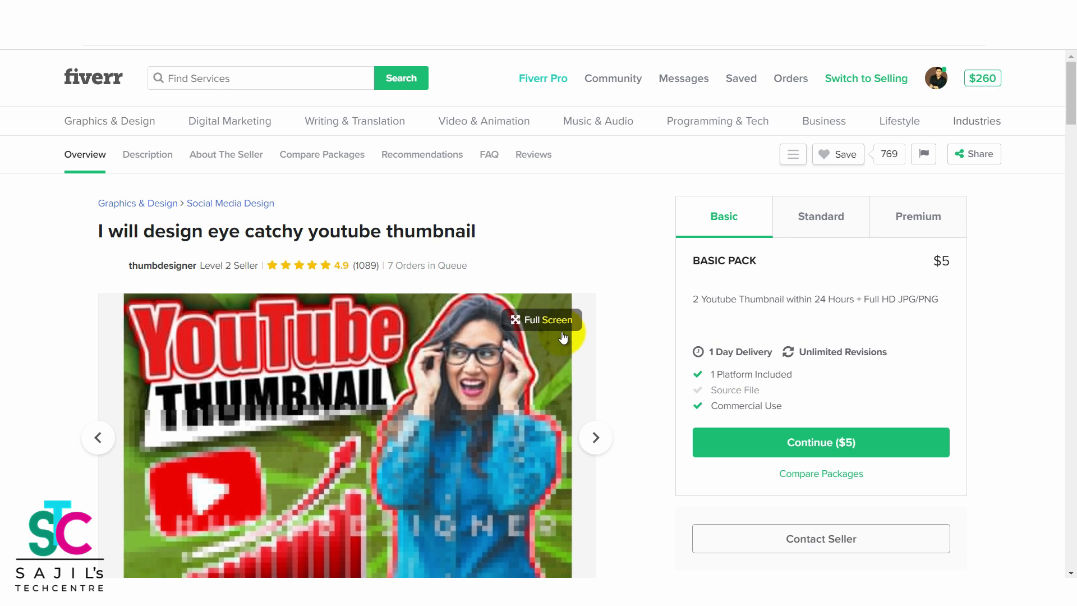
scroll(605, 303, down, 1)
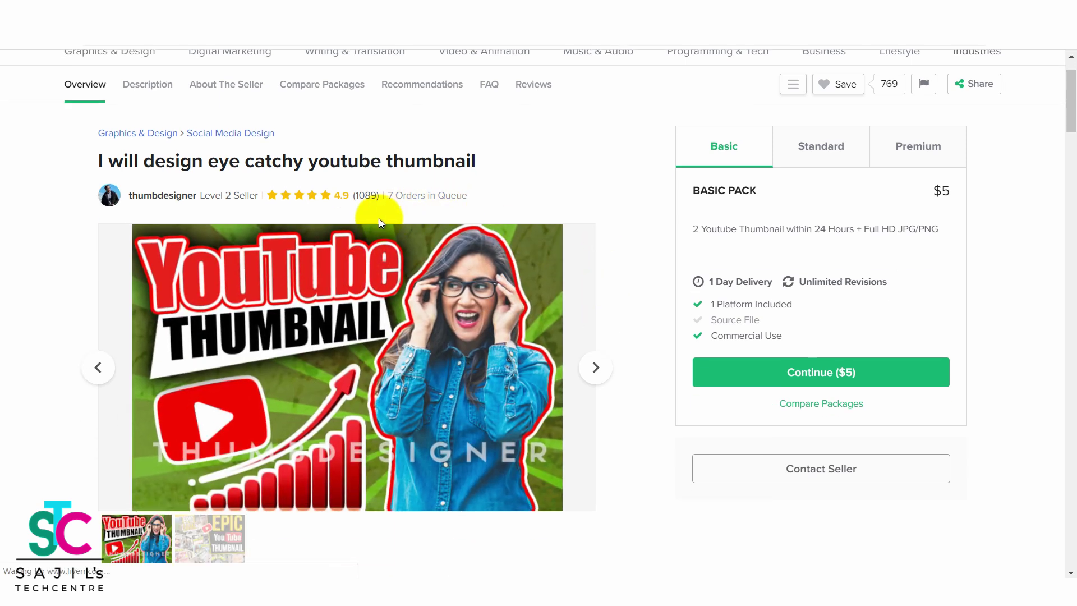
drag(470, 198, 386, 197)
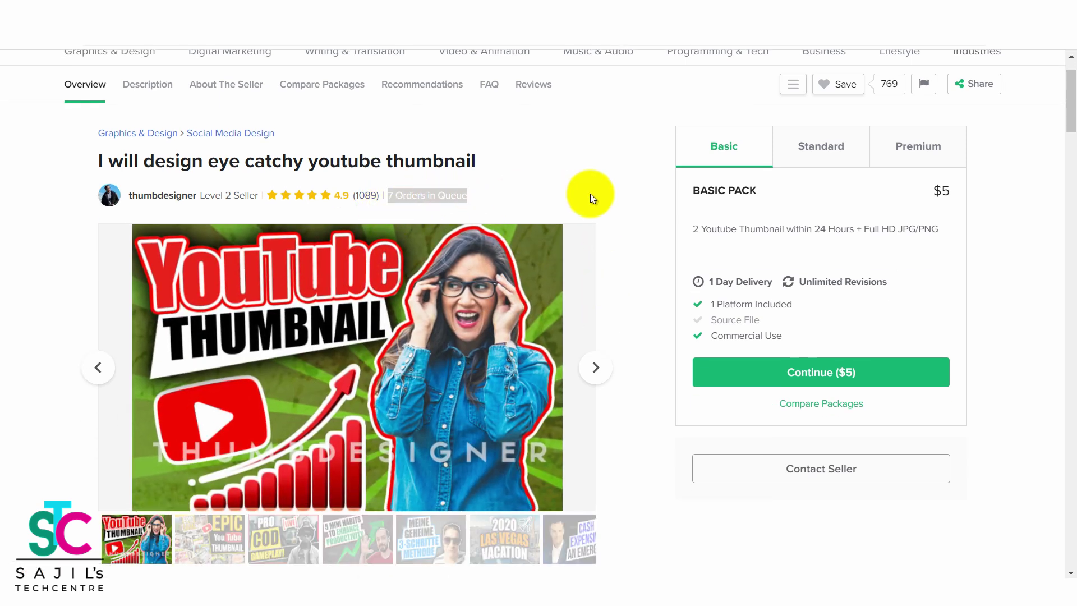
drag(1071, 108, 1067, 159)
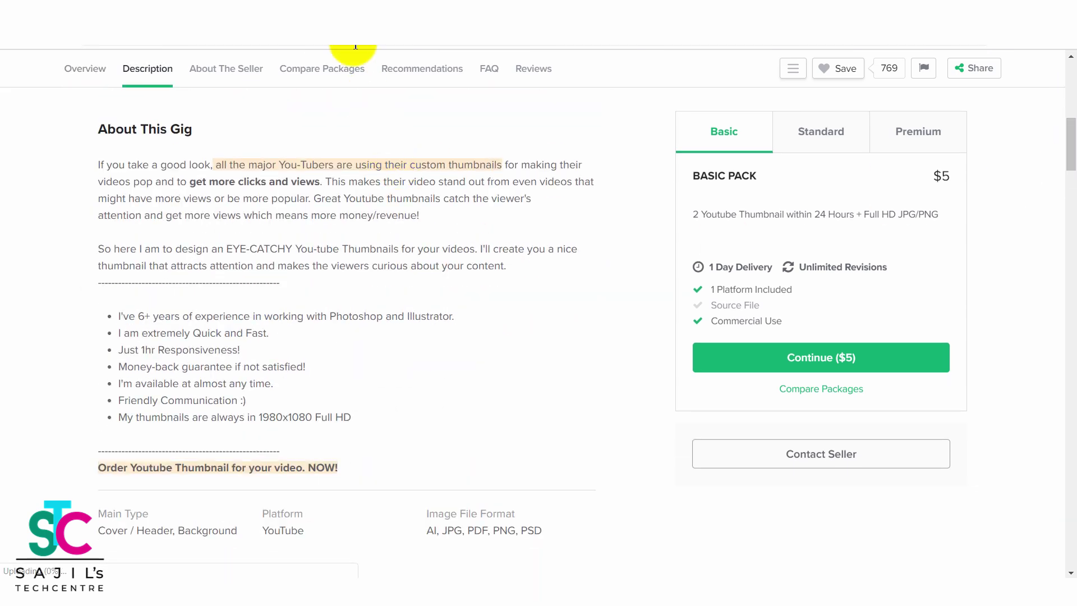
Return to the start of the "youtube thumbnail" search results.
key(alt+Left)
drag(1069, 187, 1066, 73)
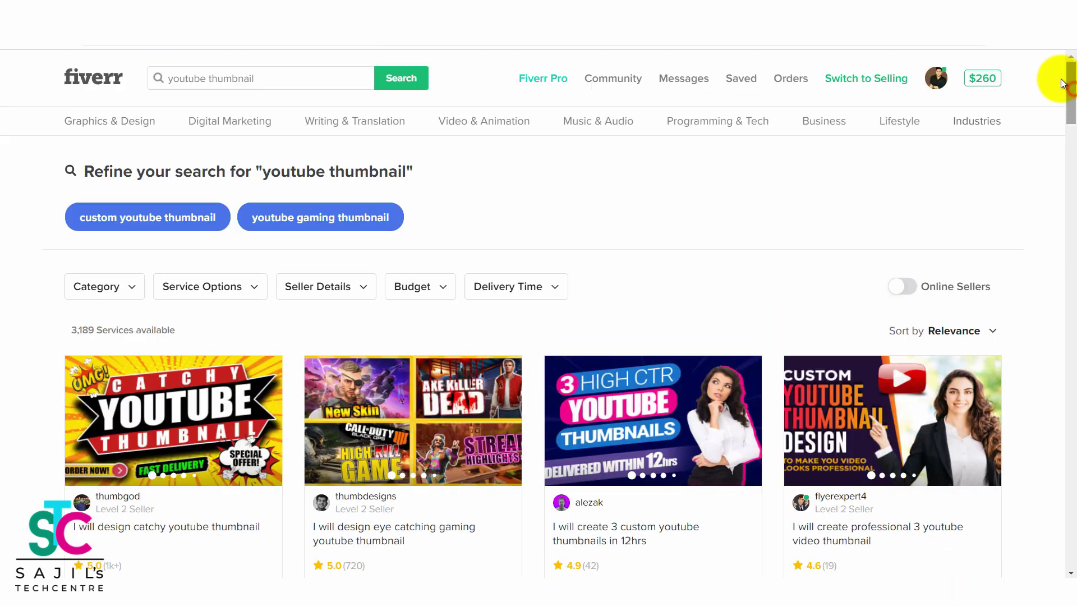
click(252, 77)
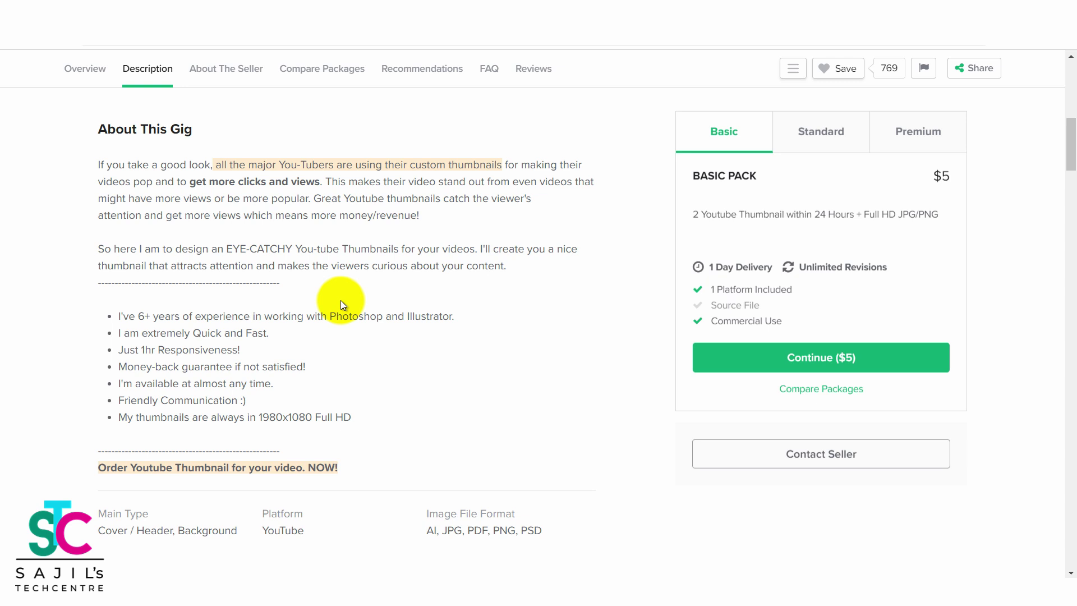
Examine the competing gig's About This Gig text, covering the opening paragraph, the list of selling points and the closing order line.
scroll(341, 300, down, 1)
scroll(341, 300, up, 1)
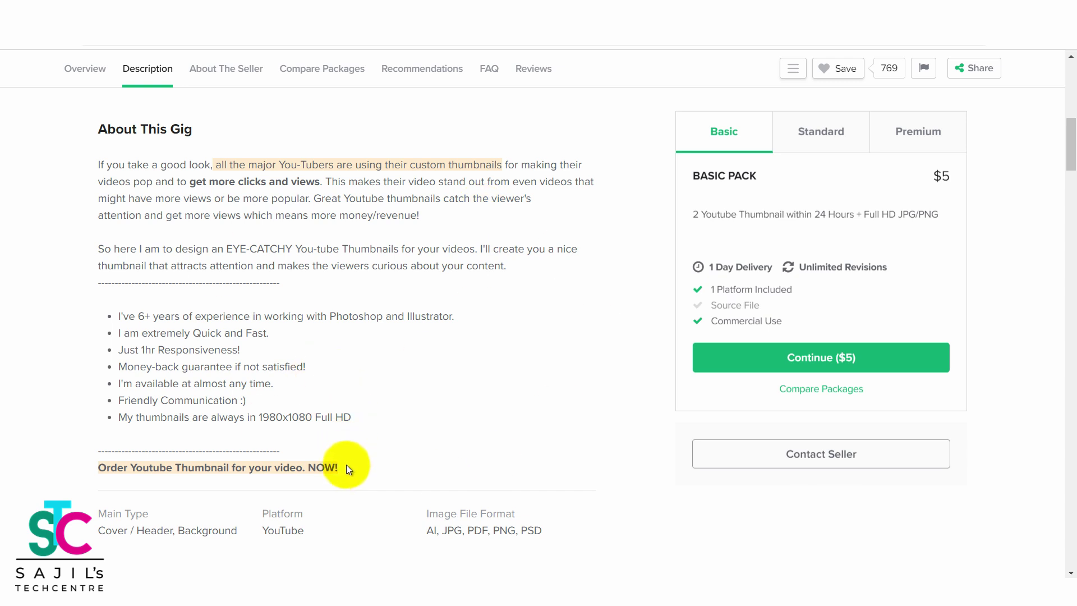
drag(342, 469, 121, 316)
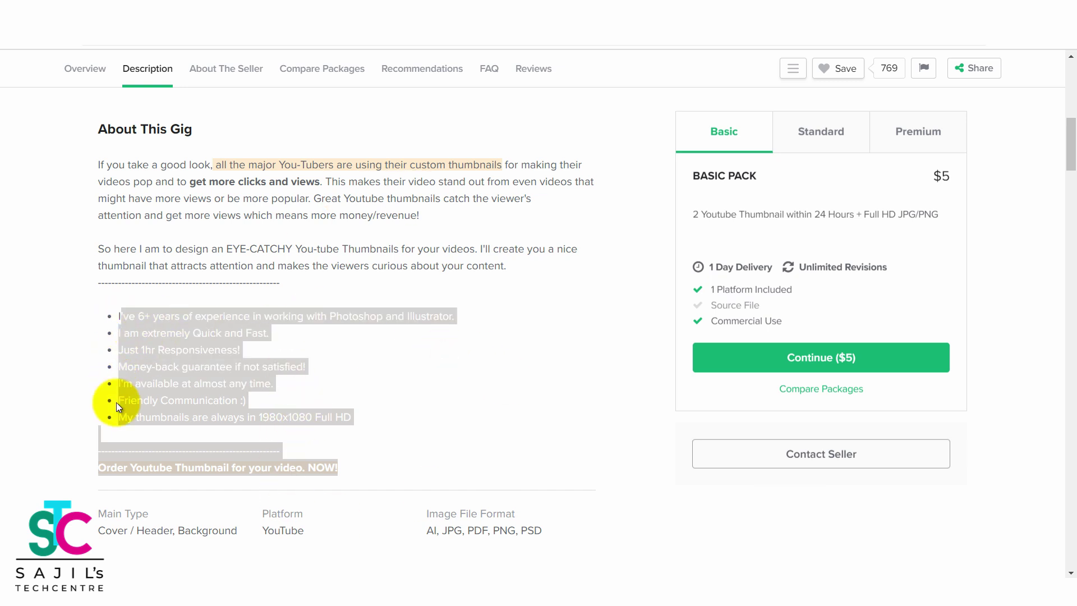
click(399, 440)
click(344, 467)
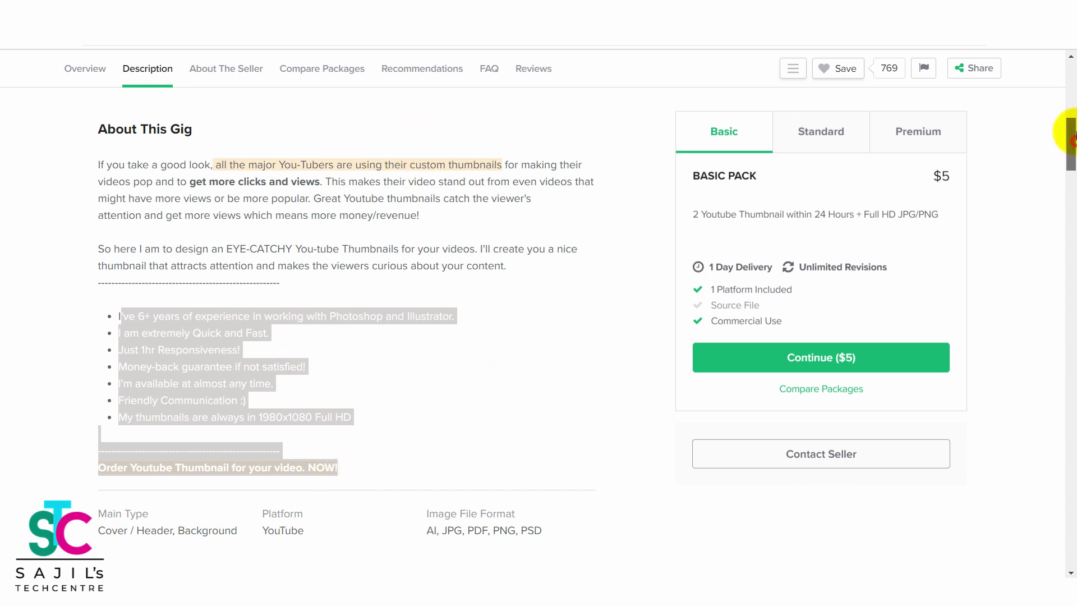
scroll(1073, 126, up, 3)
scroll(1066, 130, down, 3)
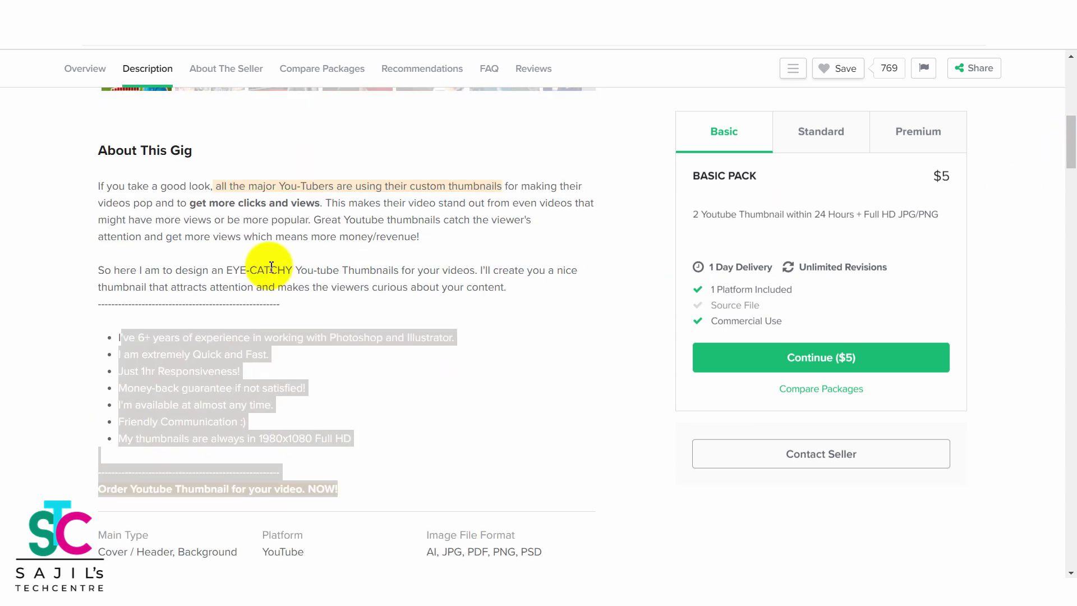
click(457, 405)
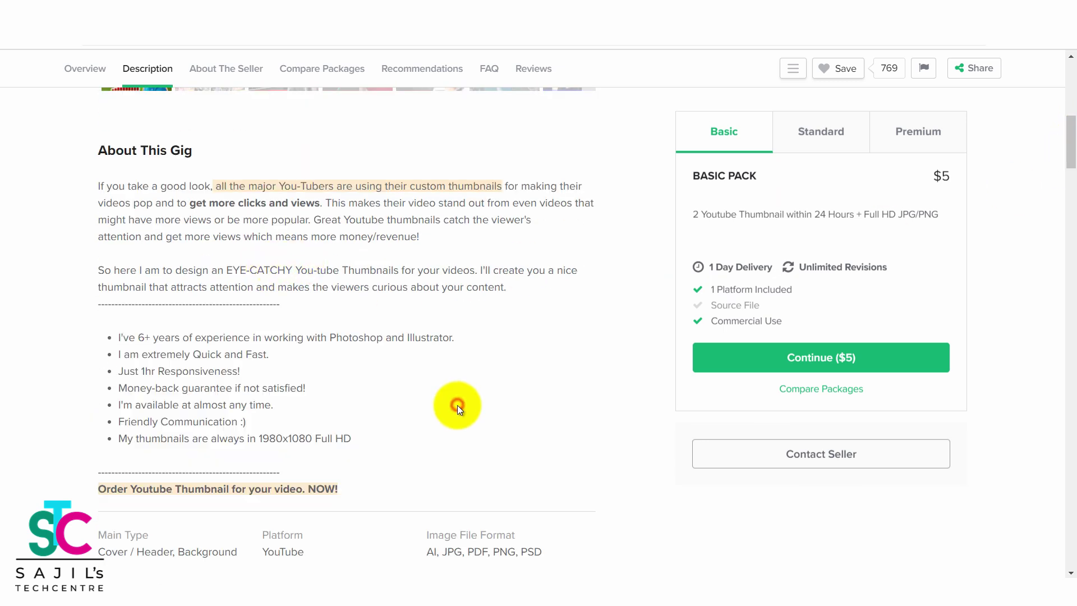
drag(108, 182, 85, 186)
click(464, 249)
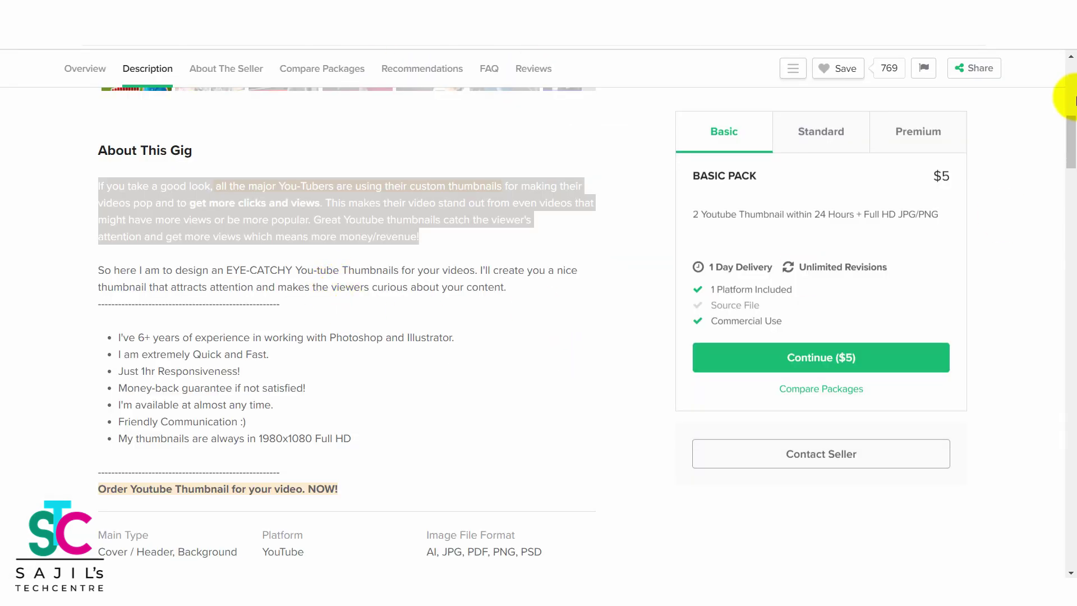
drag(1071, 141, 1073, 437)
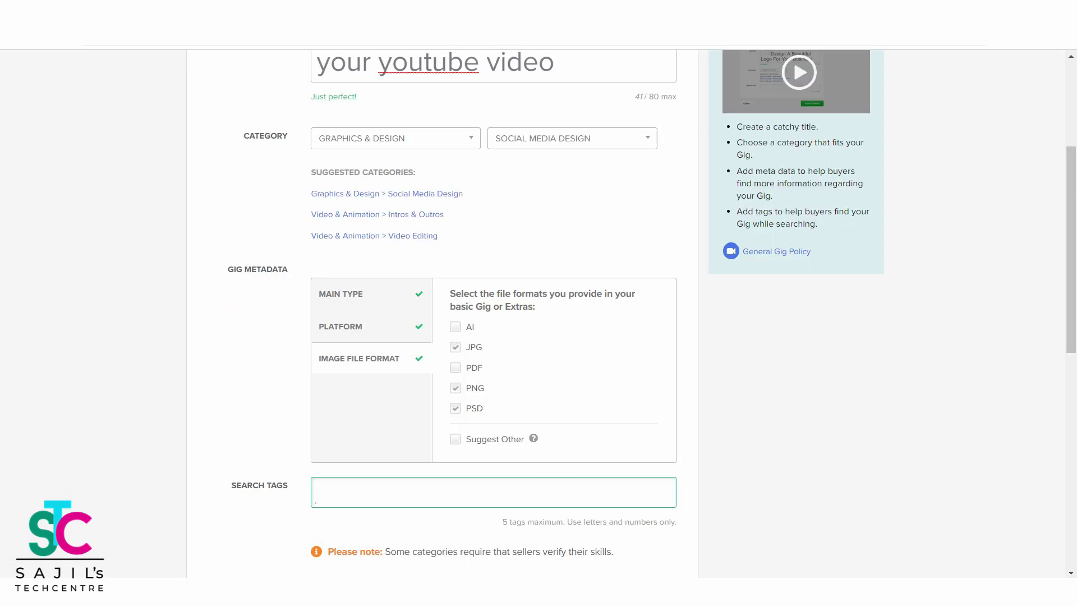
Add the search tags thumbnail, viralthumbnail and viral video to the new gig, and save the overview to continue to pricing.
click(332, 503)
text(thumbn)
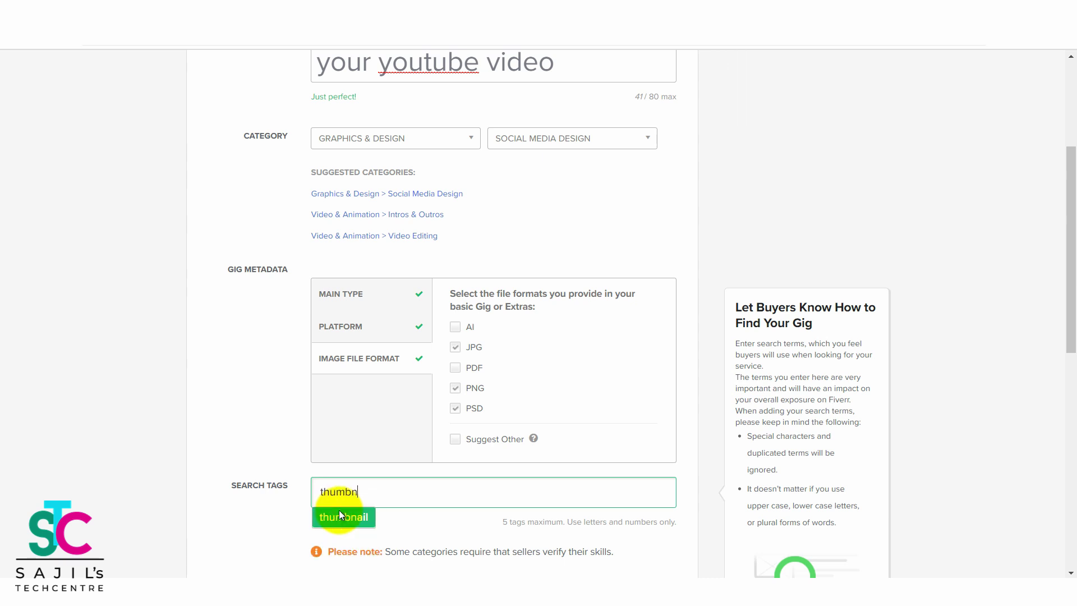
text(ail)
click(356, 517)
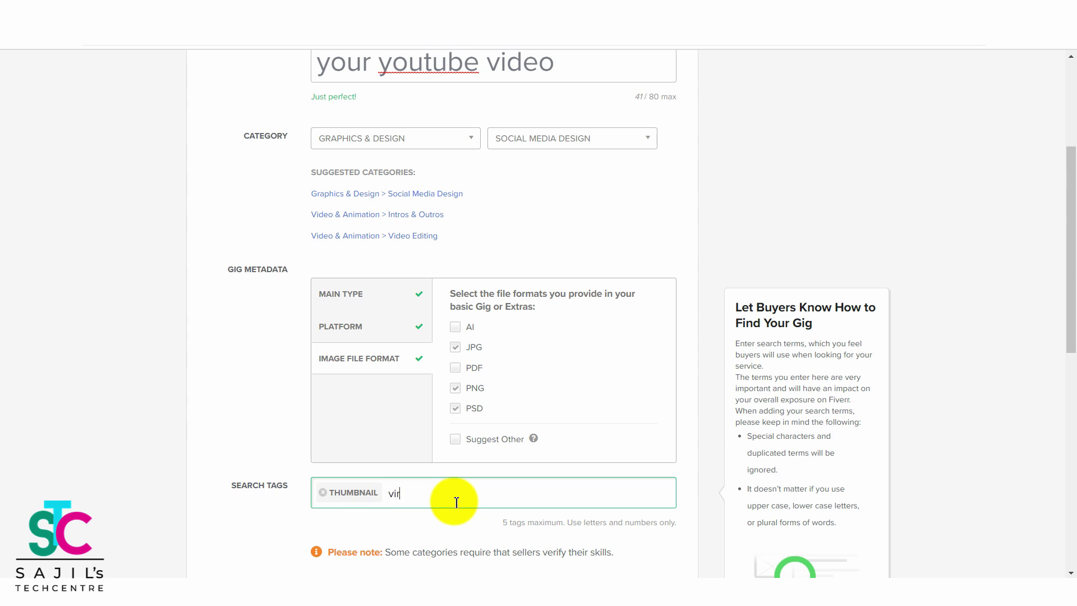
text(vir)
key(Return)
text(viral v)
click(508, 519)
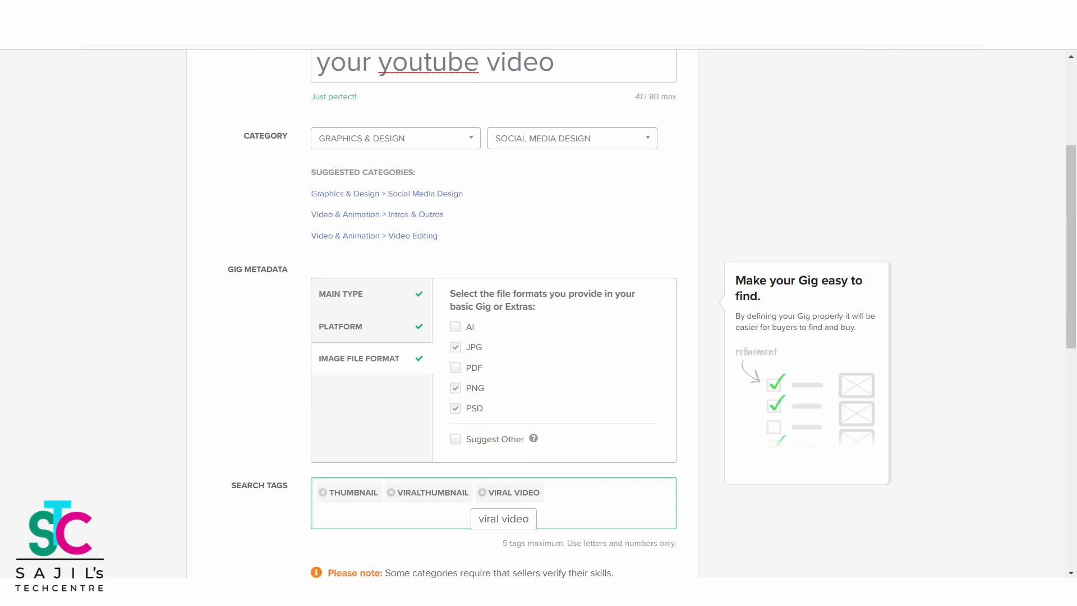
drag(1073, 277, 1065, 325)
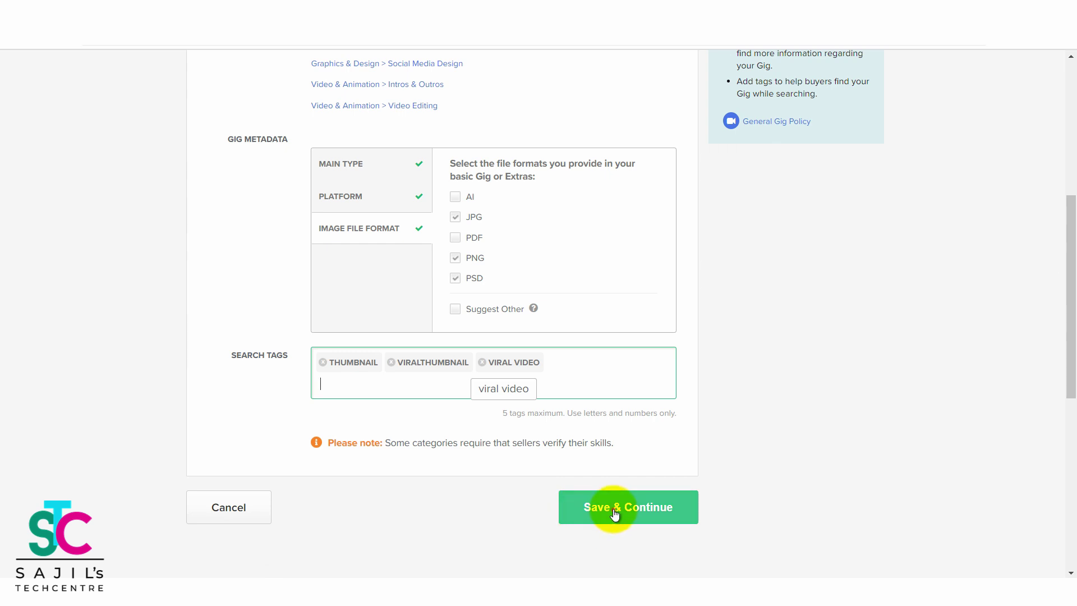
click(613, 508)
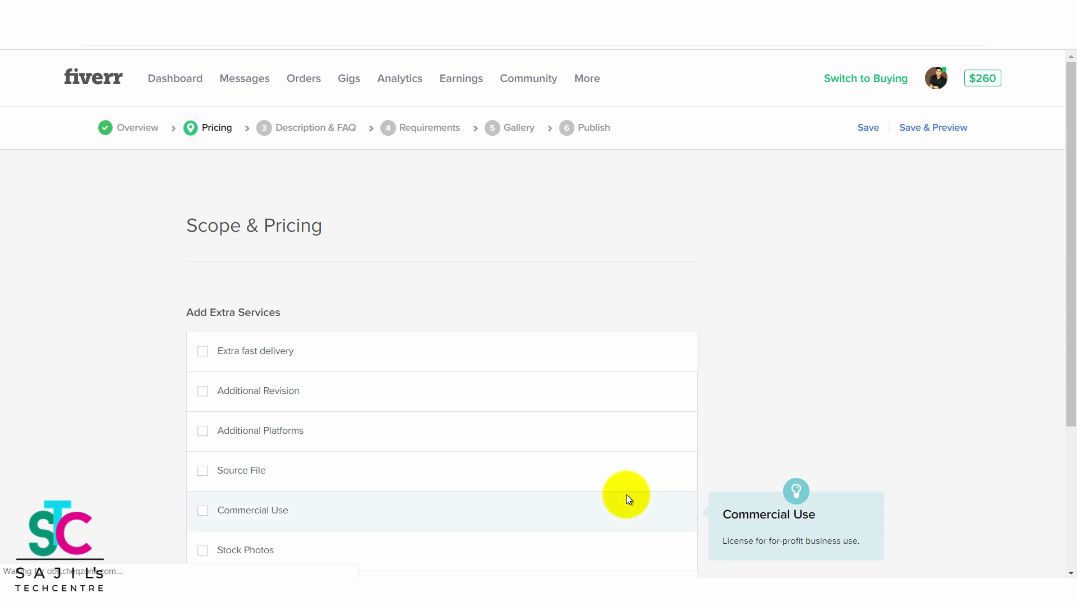
Enable all 3 packages in the gig's Scope & Pricing section.
scroll(652, 255, down, 3)
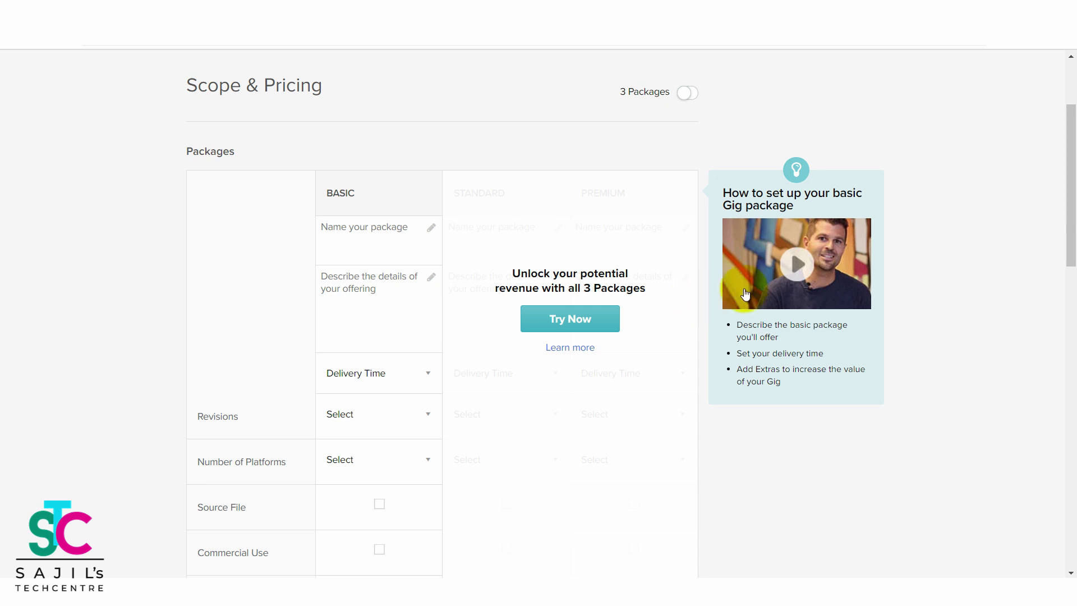
mouse_move(1073, 224)
mouse_down()
mouse_move(1075, 250)
mouse_move(1073, 225)
mouse_up()
click(542, 135)
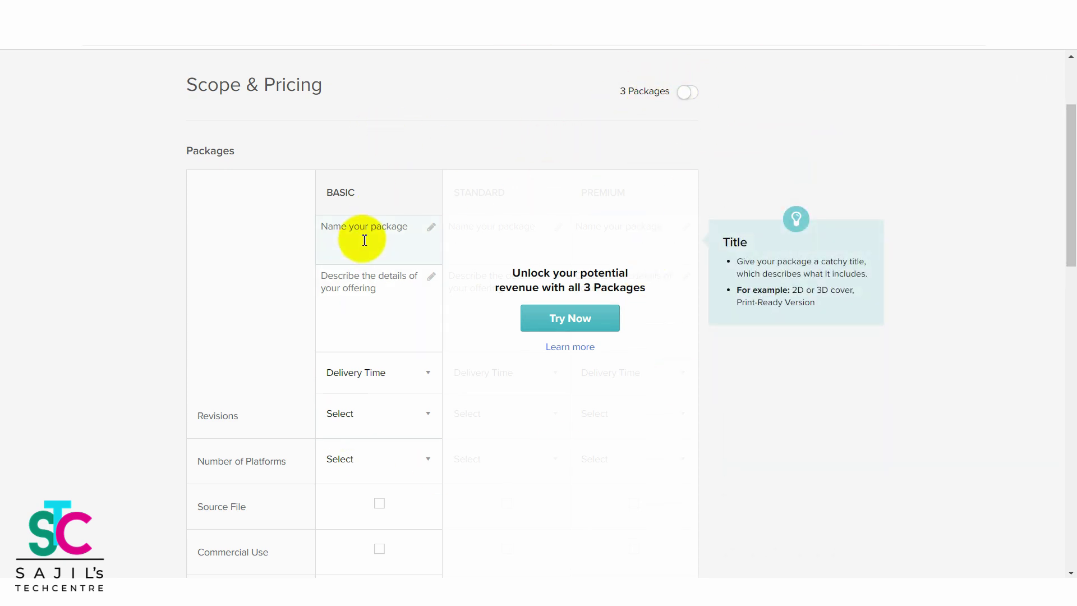
click(405, 139)
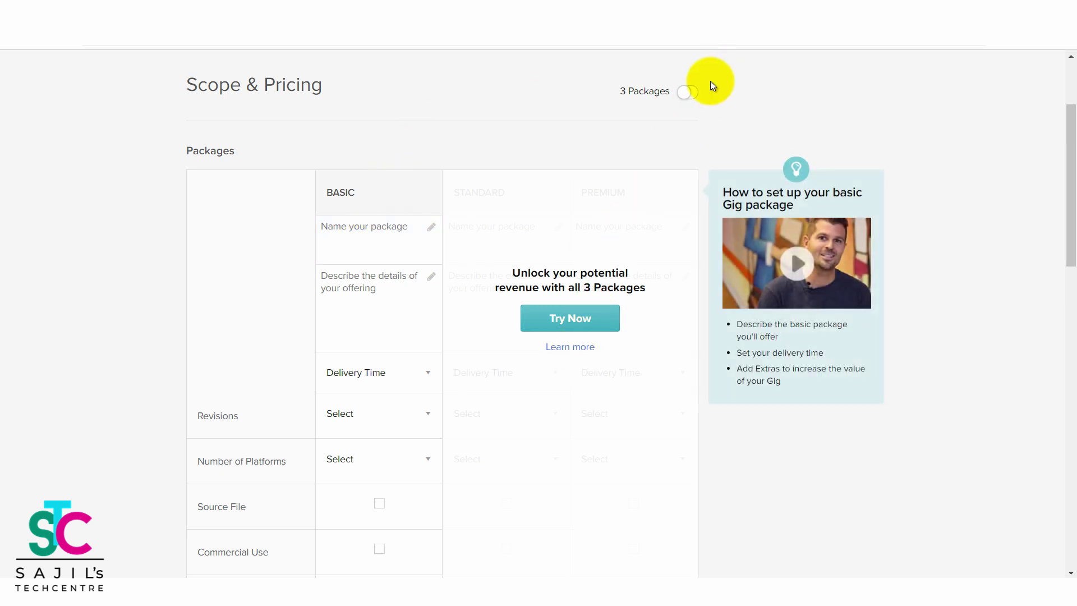
click(690, 92)
click(511, 496)
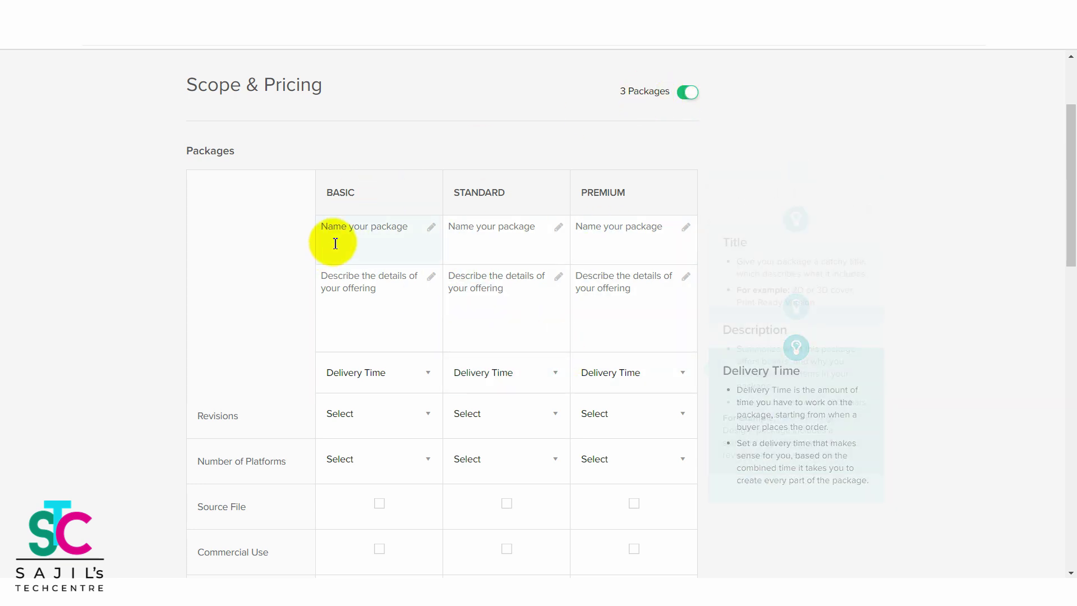
click(365, 198)
click(543, 192)
click(654, 189)
drag(653, 195, 329, 195)
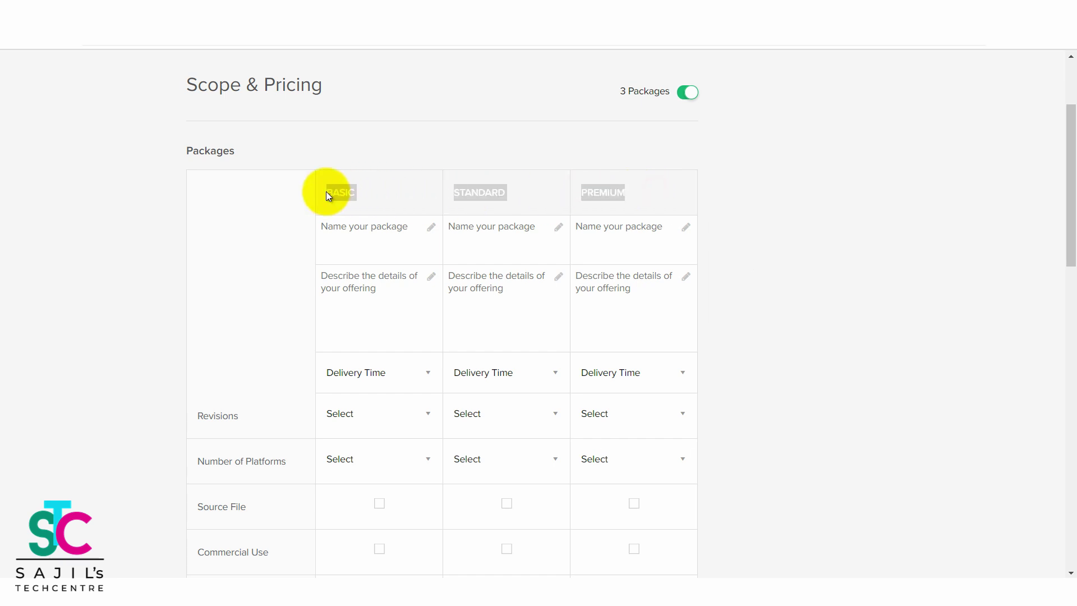
click(386, 146)
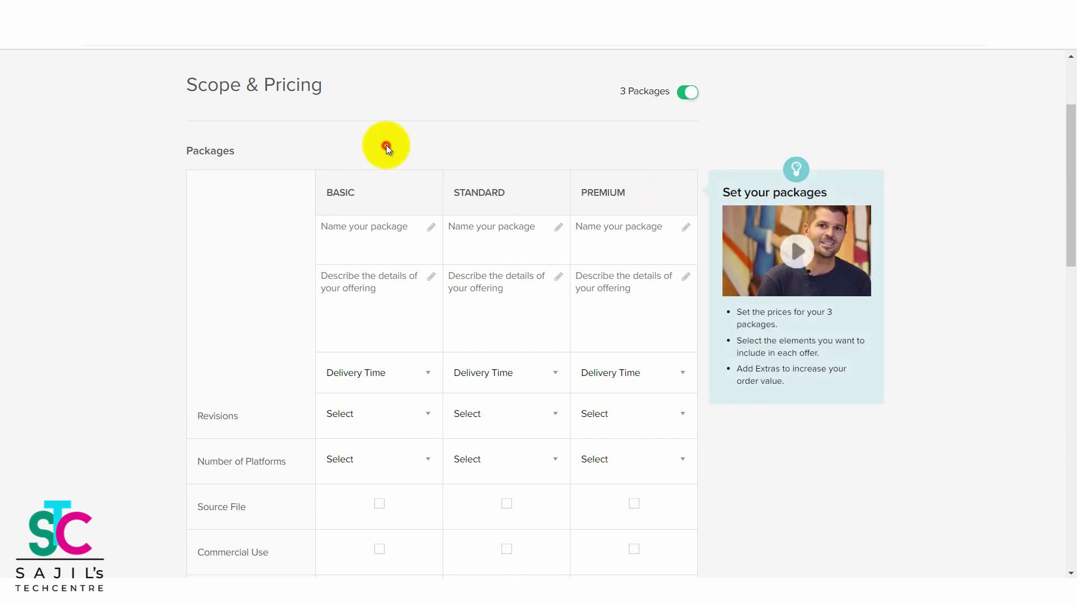
Name the Basic package "silver pack", the Standard package "golden pack" and the Premium package "platinum pack".
click(362, 235)
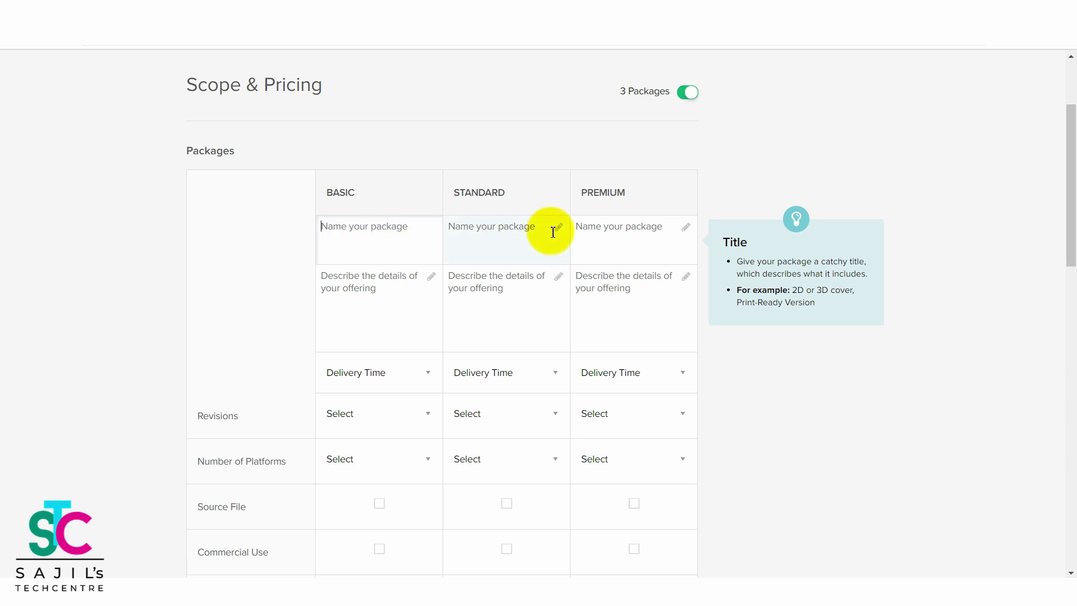
click(376, 239)
click(499, 226)
click(629, 234)
click(416, 247)
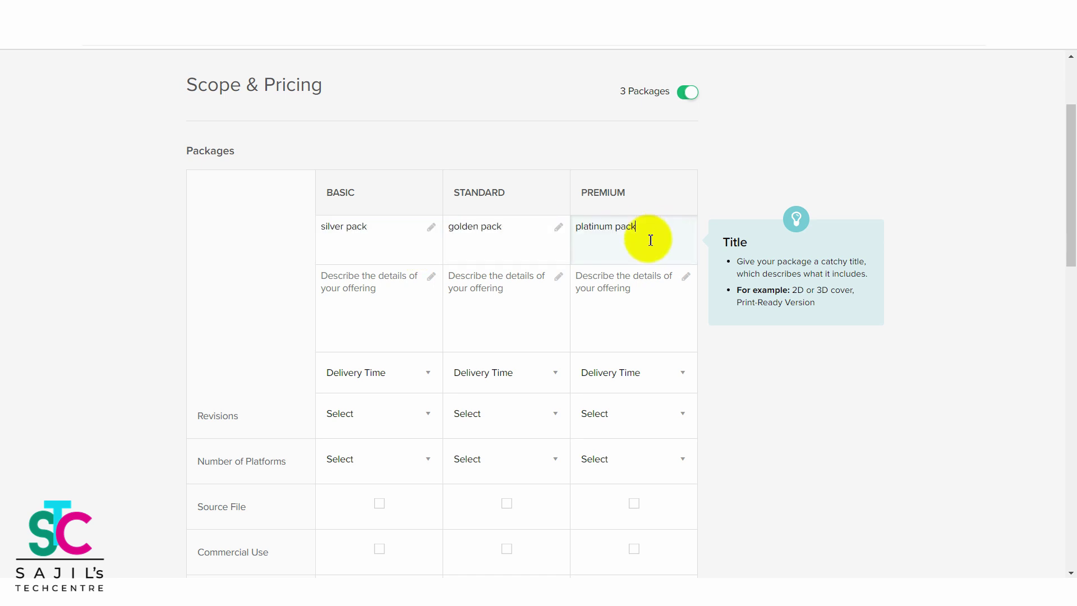
Describe Basic as "I will create stunning thumbnail for your youtube video", with "3 thumbnail" in the Standard description and "5 thumbnail" in the Premium one.
click(423, 342)
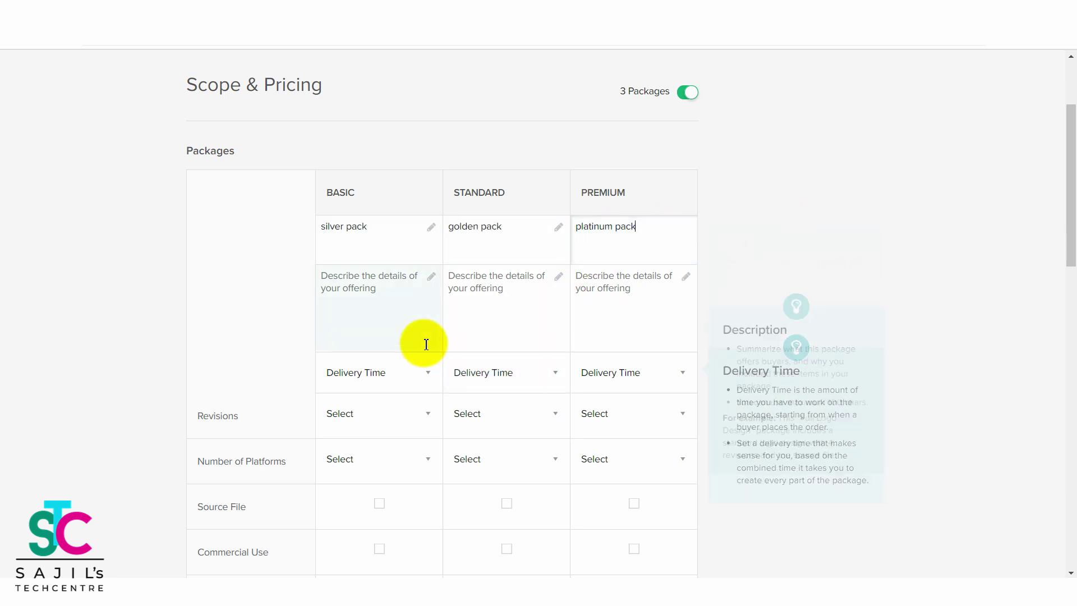
click(399, 295)
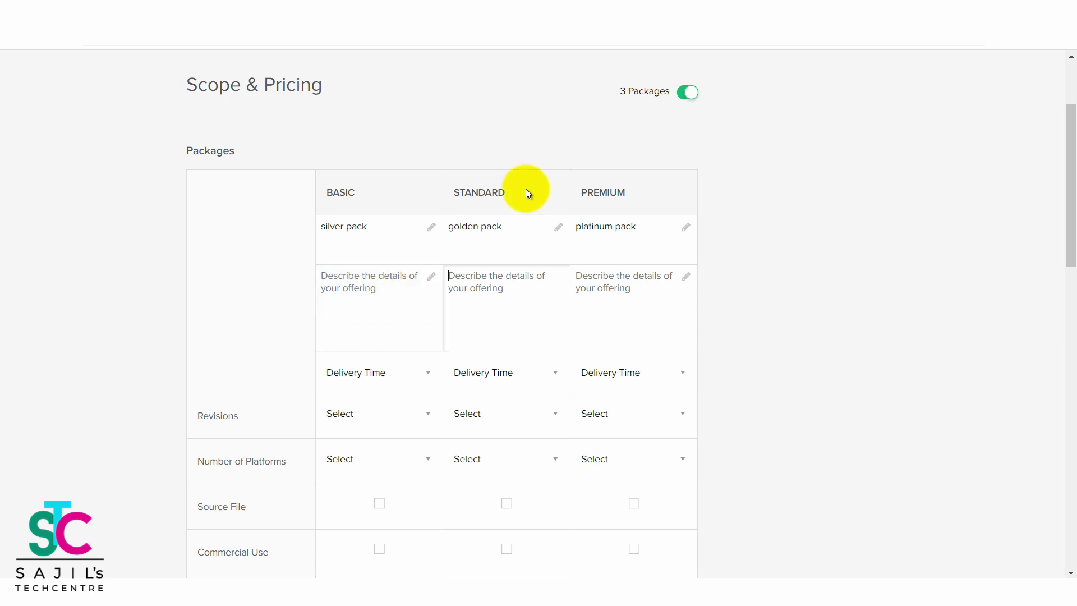
click(512, 289)
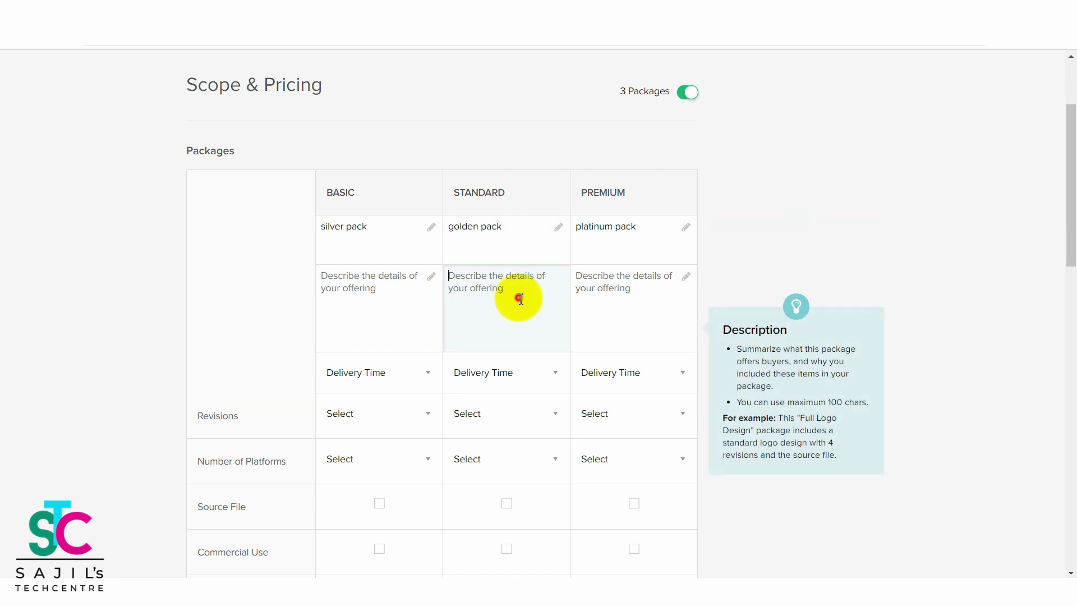
click(670, 299)
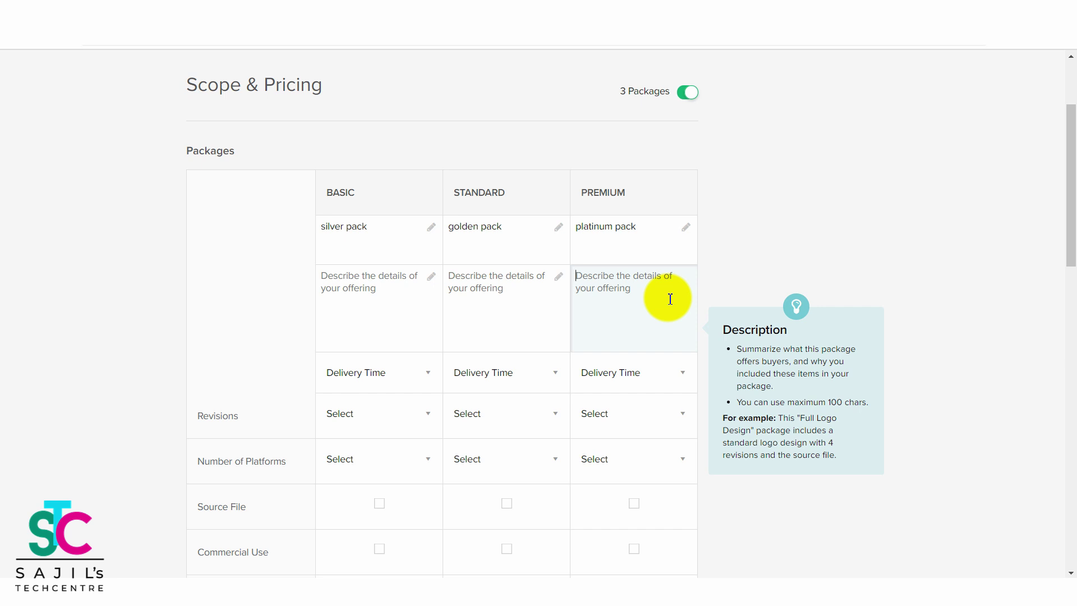
drag(1066, 224, 1070, 245)
click(365, 234)
text(I will create stunning thumbnail for your youtube video)
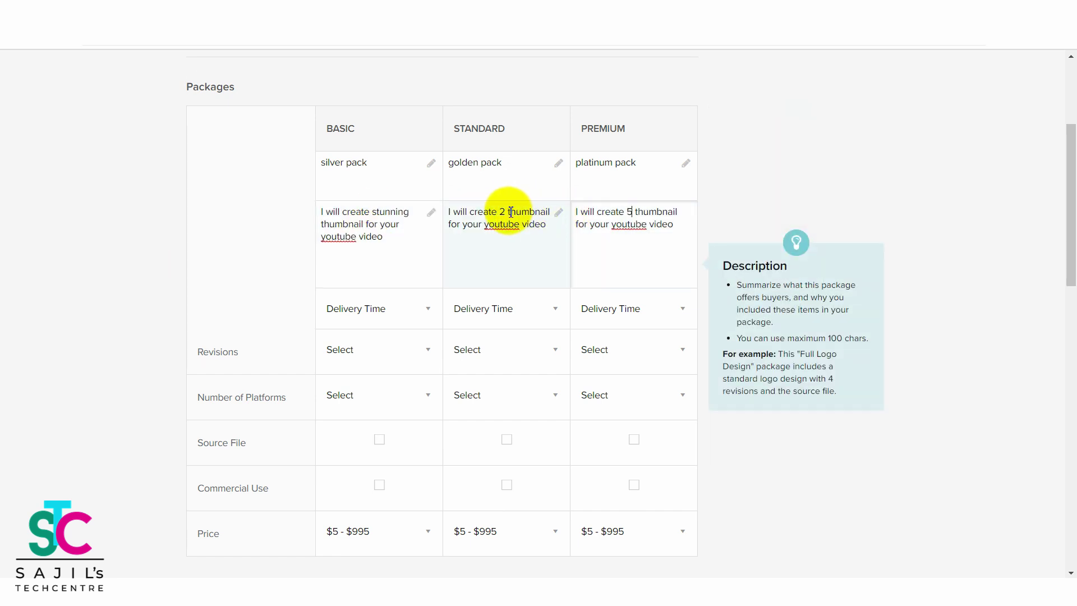
double_click(501, 213)
text(3)
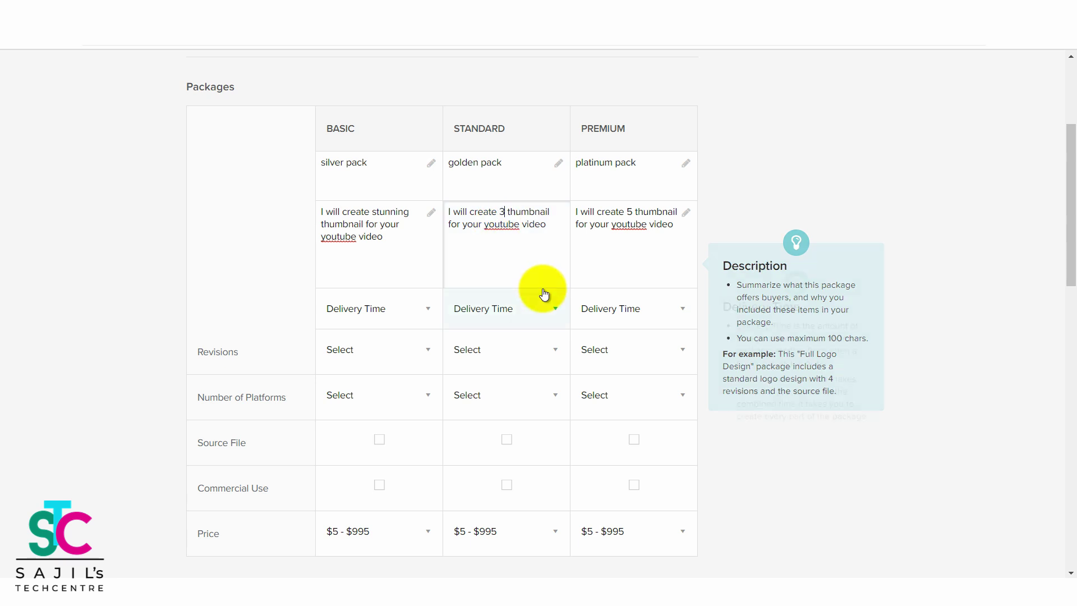
Set the delivery time of the Basic, Standard and Premium packages to 3 Days Delivery.
drag(1072, 238, 1074, 290)
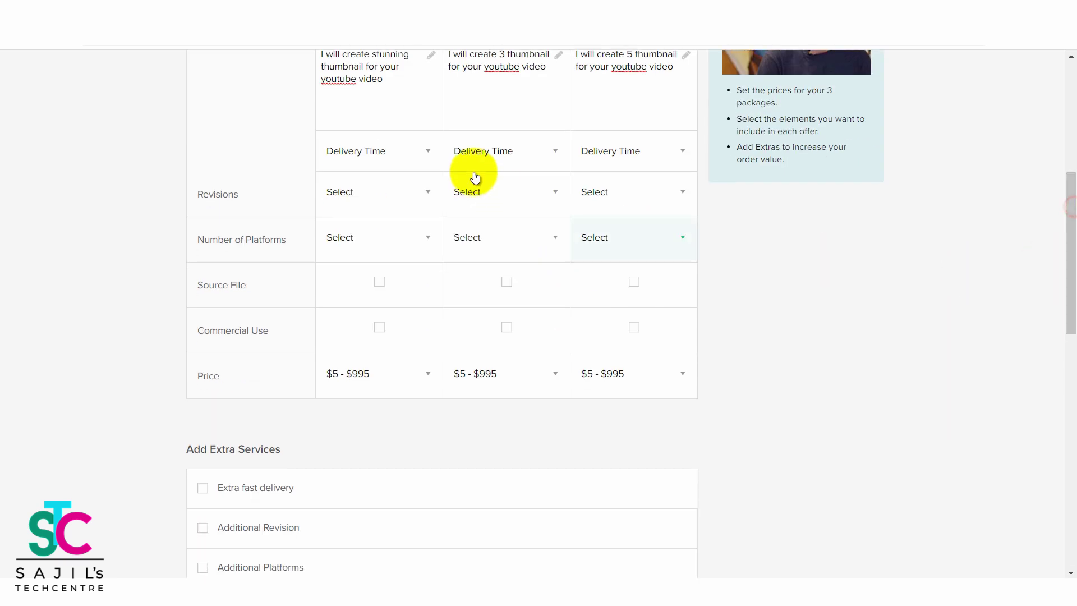
click(373, 157)
click(375, 232)
click(530, 151)
click(523, 234)
click(620, 155)
click(640, 237)
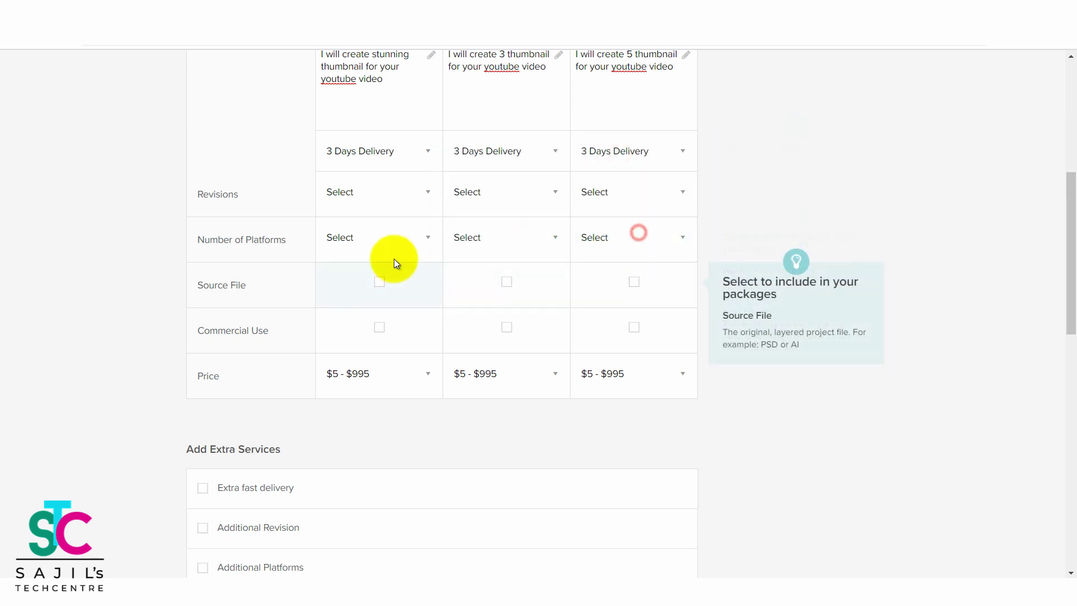
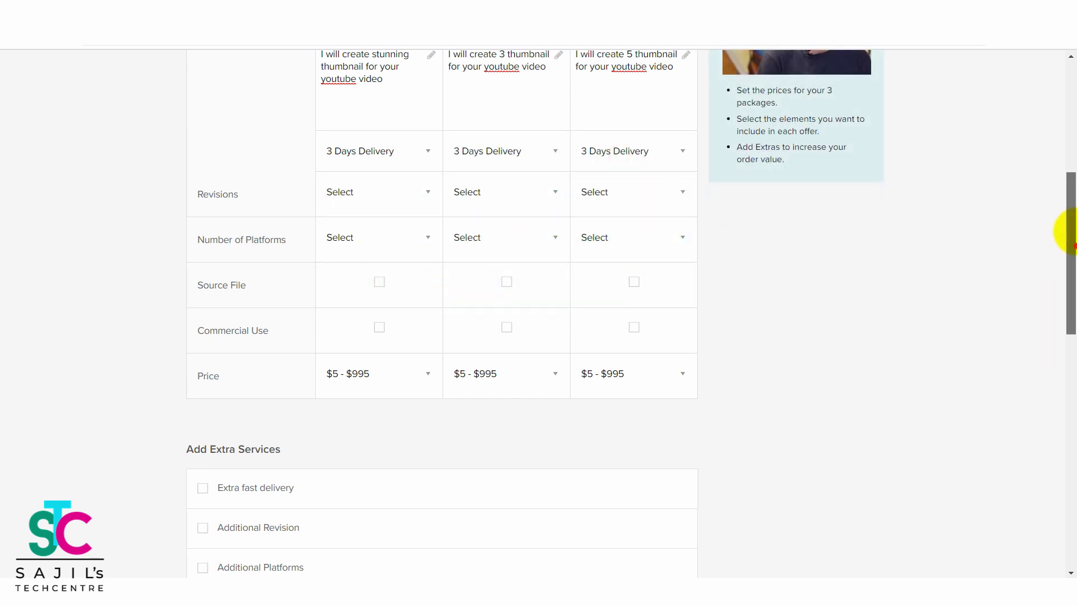
Set the number of revisions to 0 for Basic, 0 for Standard and 1 for Premium.
click(395, 262)
click(392, 297)
click(507, 262)
click(488, 304)
click(619, 265)
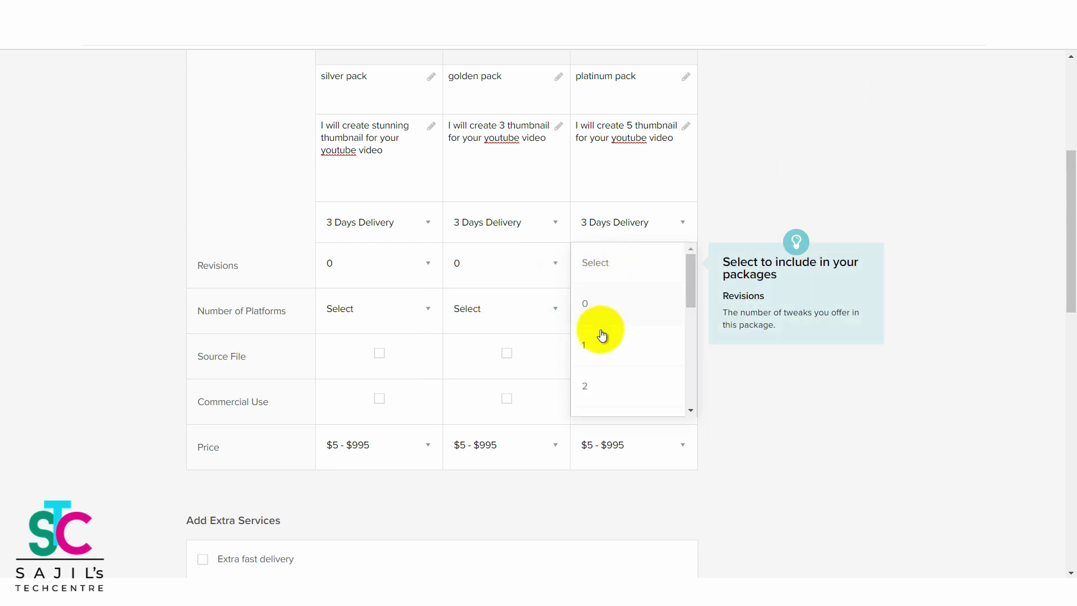
click(596, 348)
Exclude Source File from the Premium package and include Commercial Use in all three packages.
drag(1067, 192, 1068, 173)
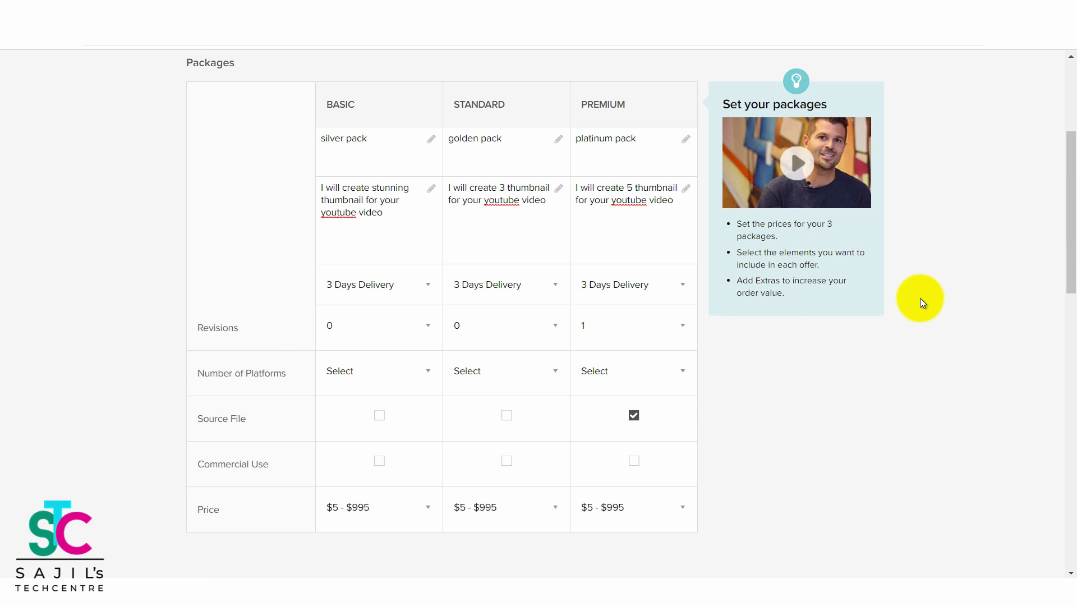
click(645, 421)
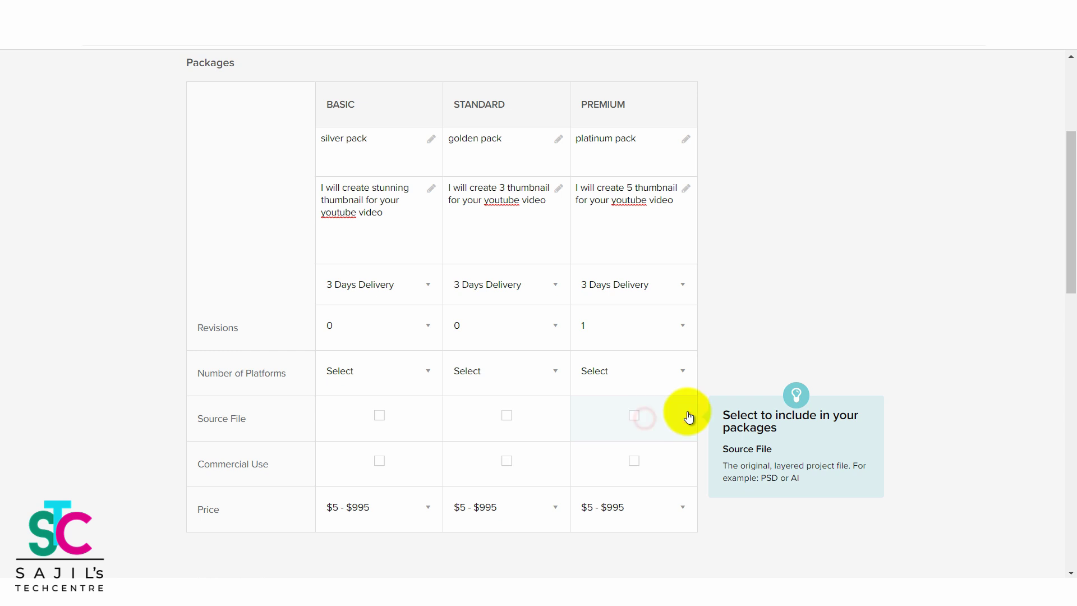
scroll(1074, 223, down, 1)
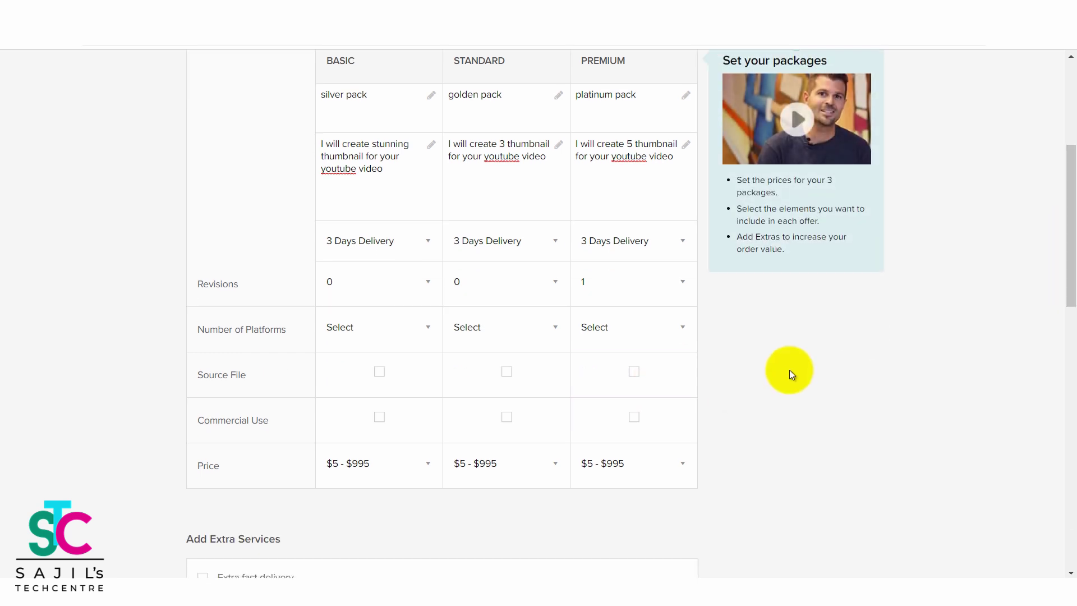
scroll(1063, 250, down, 2)
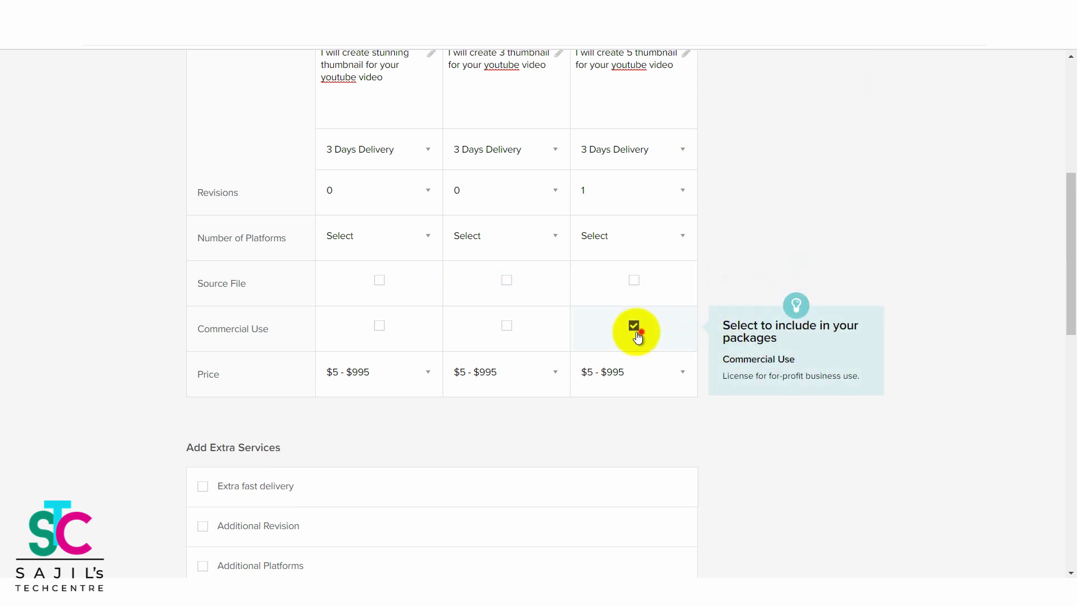
click(501, 324)
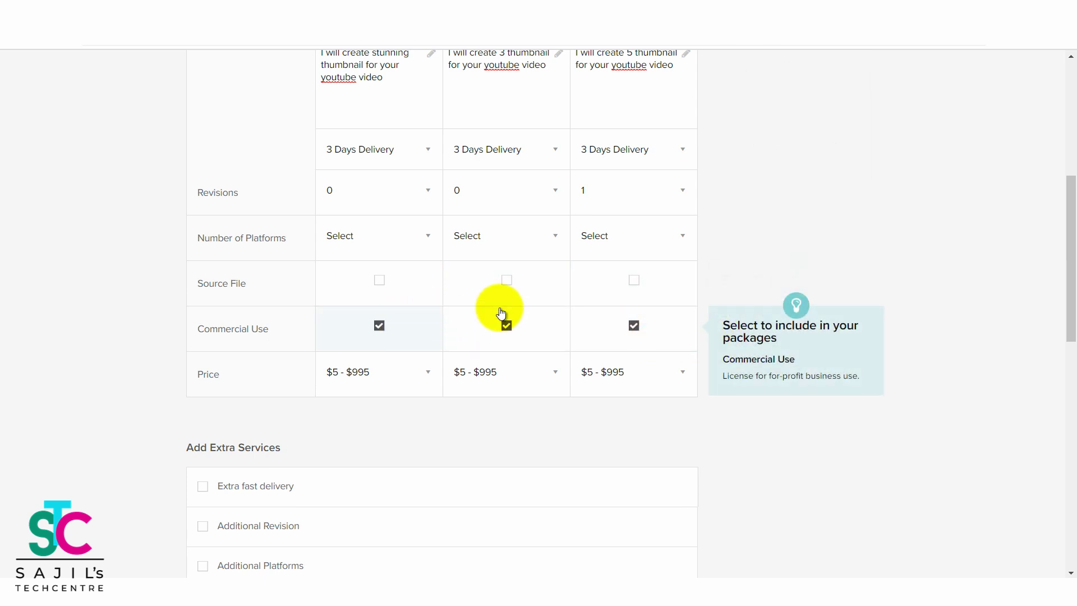
mouse_move(1068, 317)
mouse_down()
mouse_move(1074, 264)
mouse_move(1073, 308)
mouse_up()
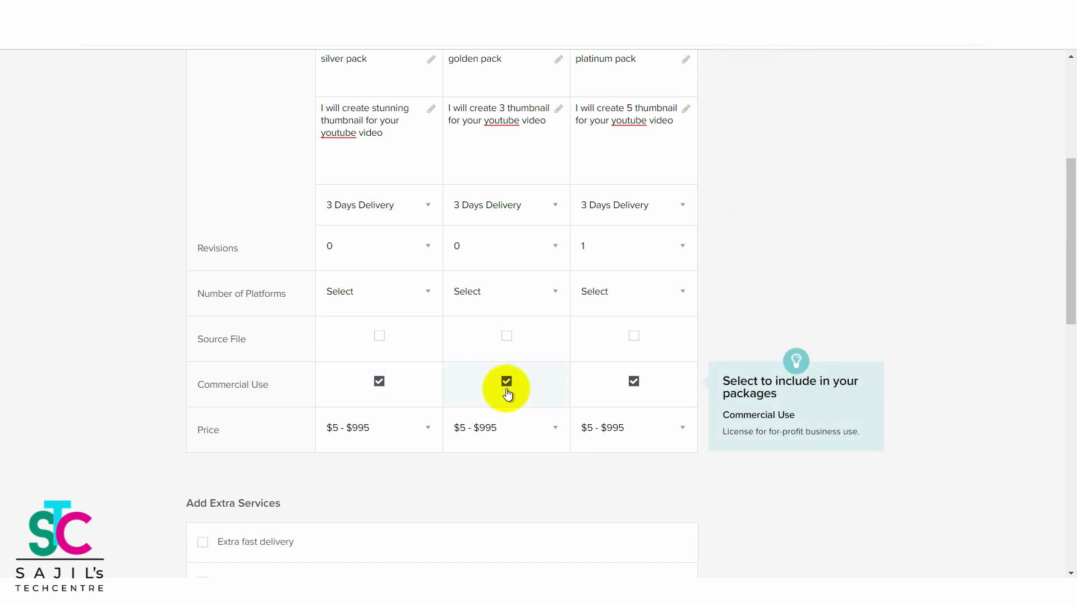
Price the Basic package at $5, the Standard package at $15 and the Premium package at $30.
click(365, 431)
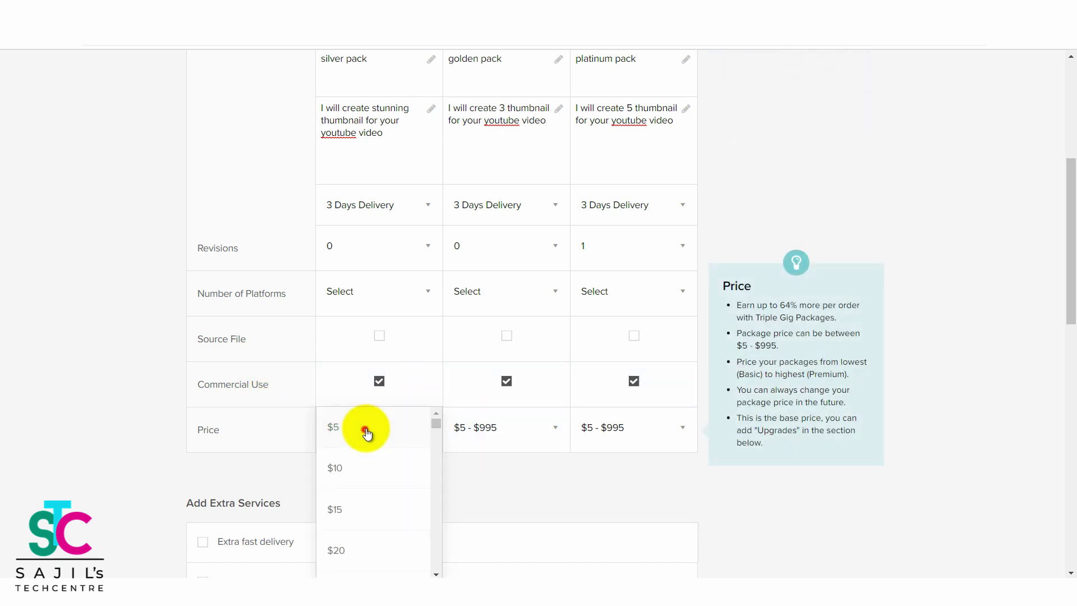
click(366, 429)
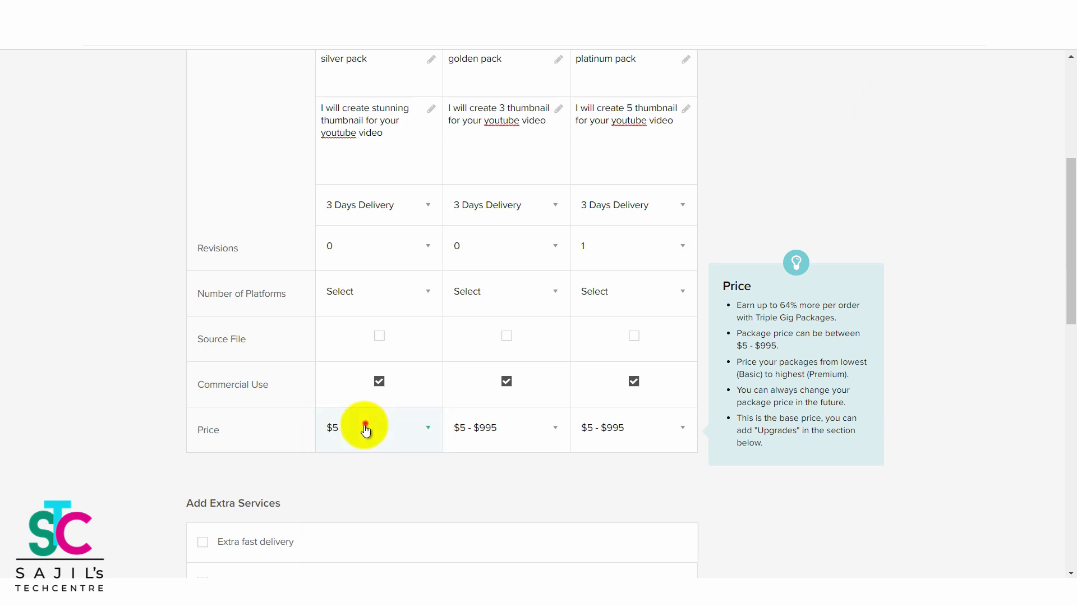
click(552, 430)
click(469, 508)
click(661, 426)
scroll(637, 533, down, 1)
scroll(637, 535, down, 1)
click(598, 554)
click(899, 338)
Review the completed packages table, the pricing tips and the list of available extra services.
drag(1073, 272, 1066, 203)
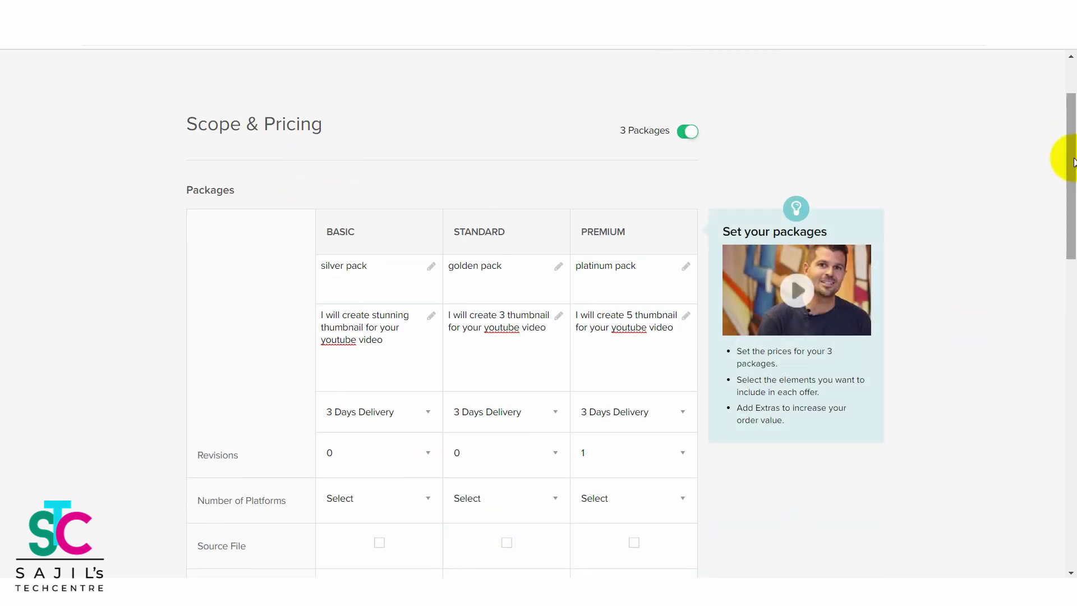
drag(1069, 158, 1004, 273)
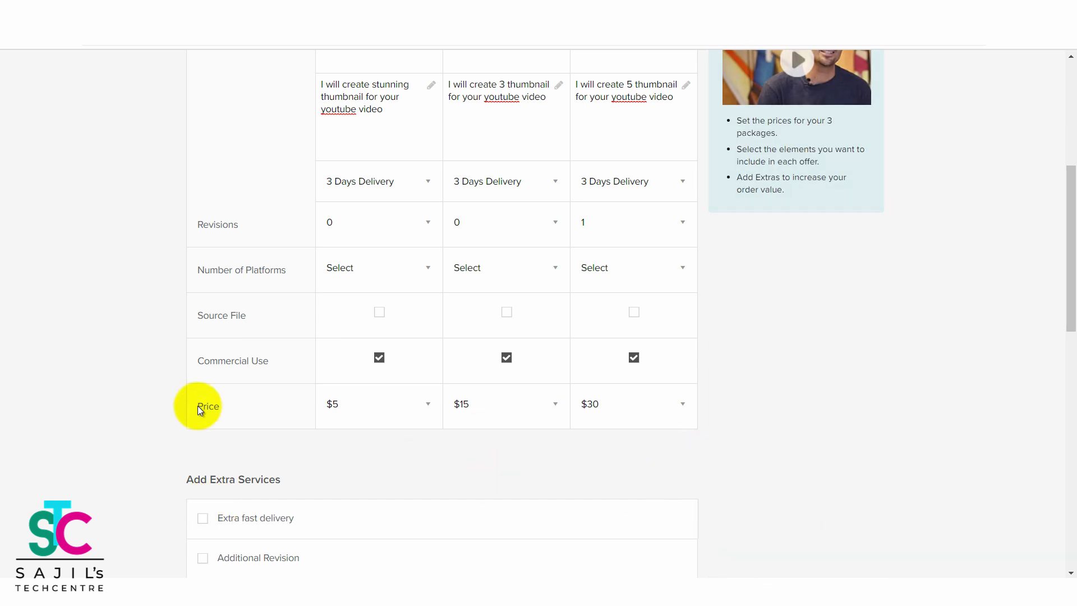
mouse_move(634, 397)
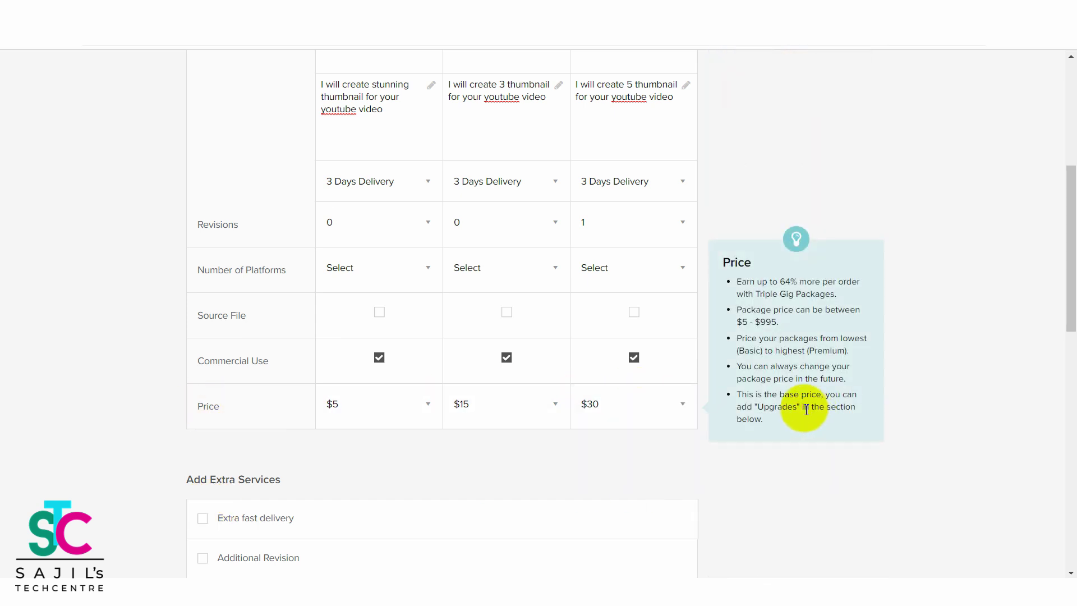
drag(1066, 260, 795, 290)
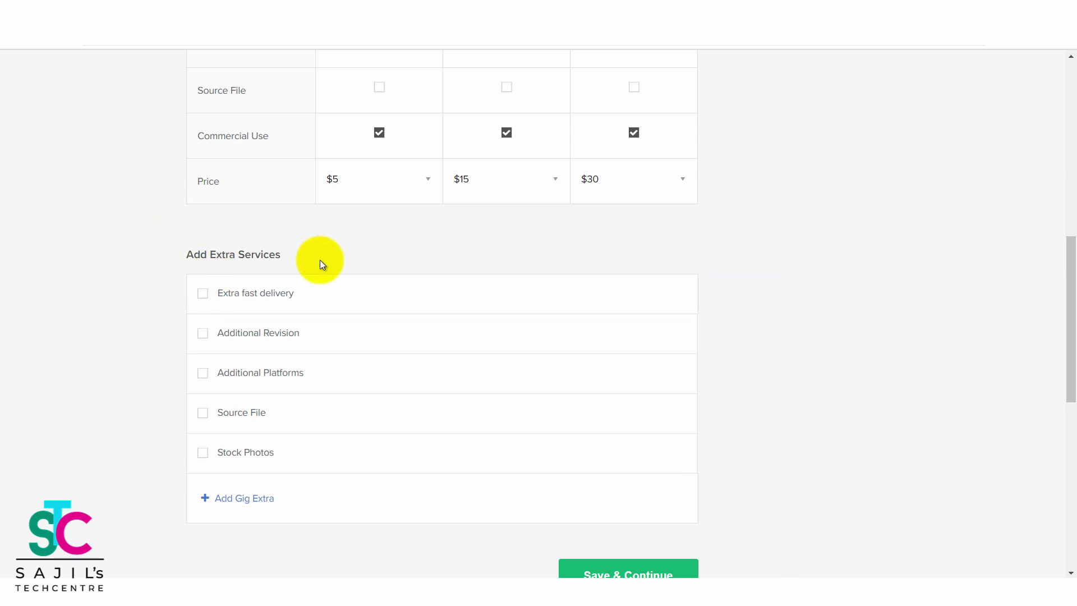
drag(320, 260, 153, 261)
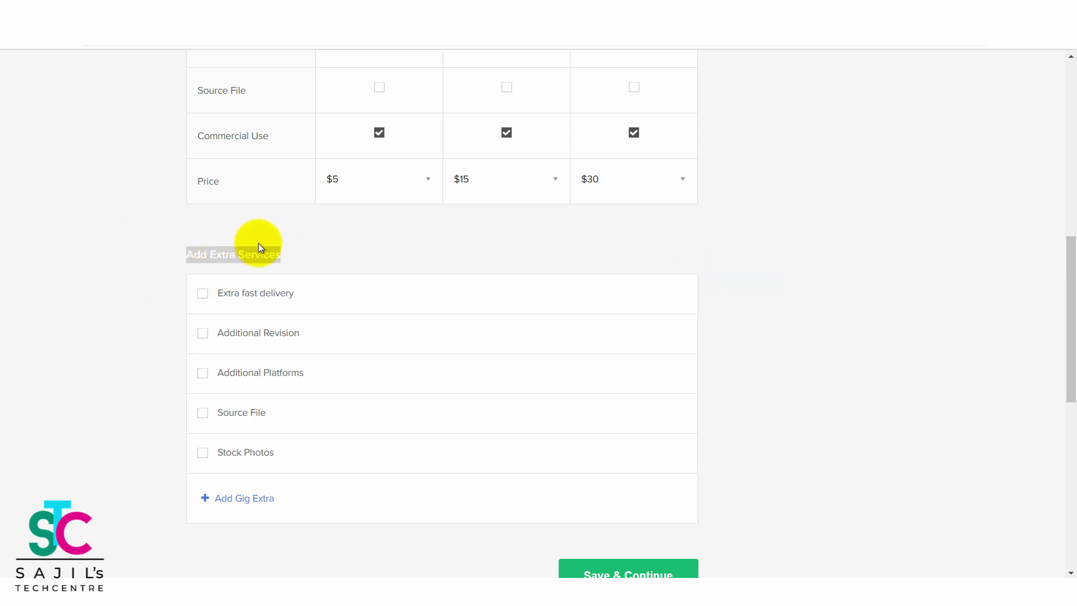
drag(304, 254, 176, 254)
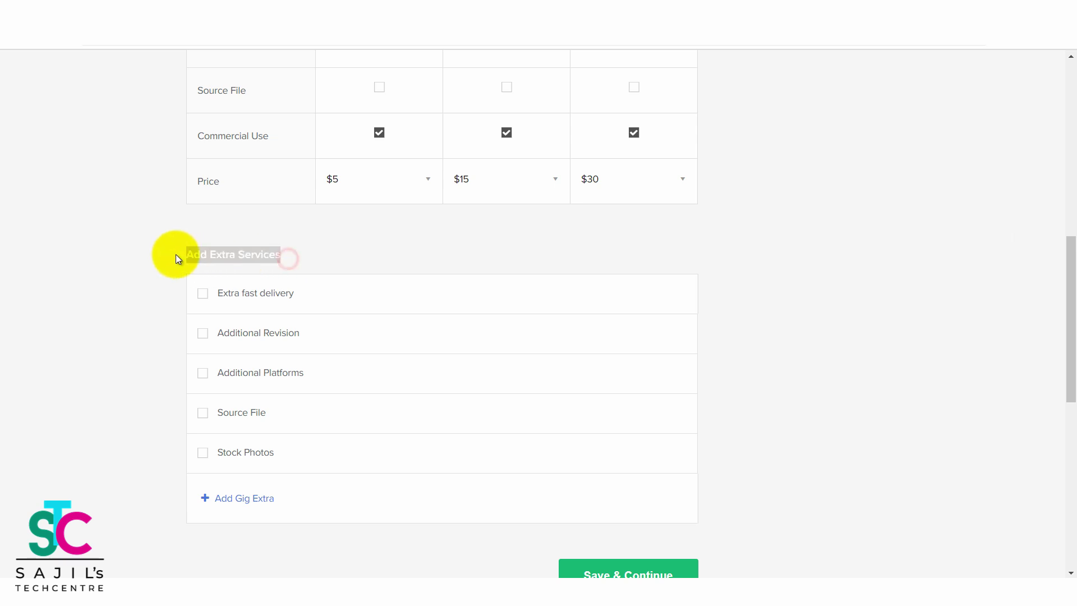
click(176, 254)
drag(1070, 301, 1065, 356)
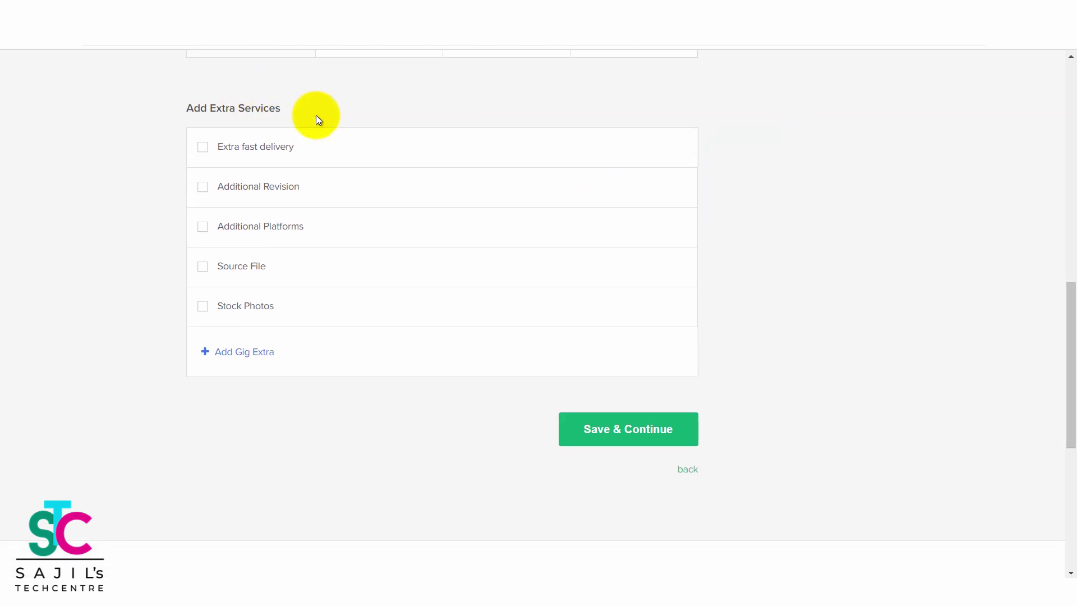
drag(287, 115, 184, 115)
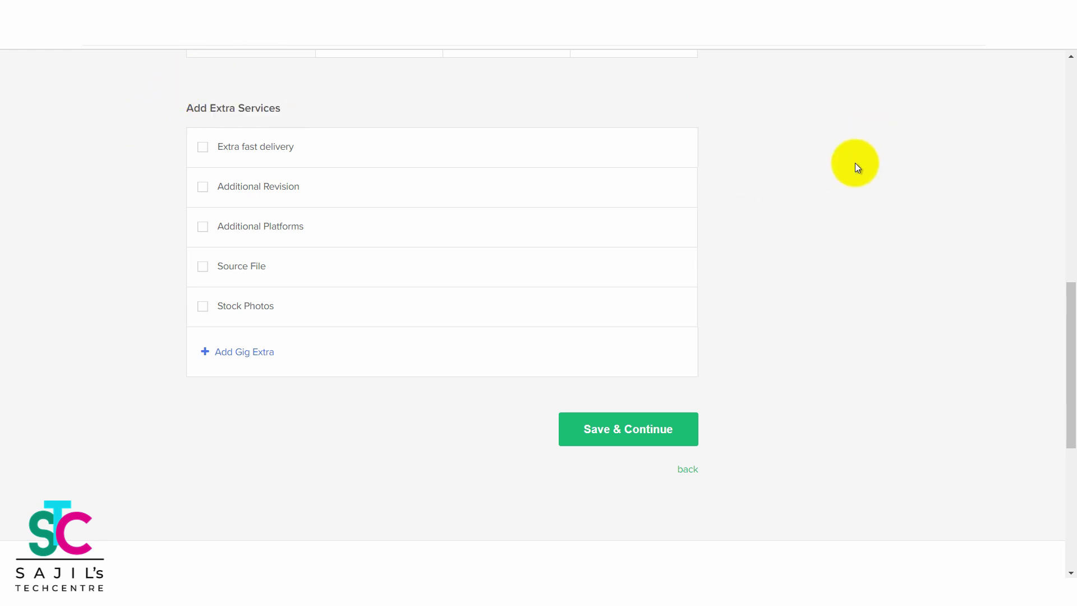
Enable the Extra fast delivery service and set the Basic package to 1 day for an extra $10.
click(205, 150)
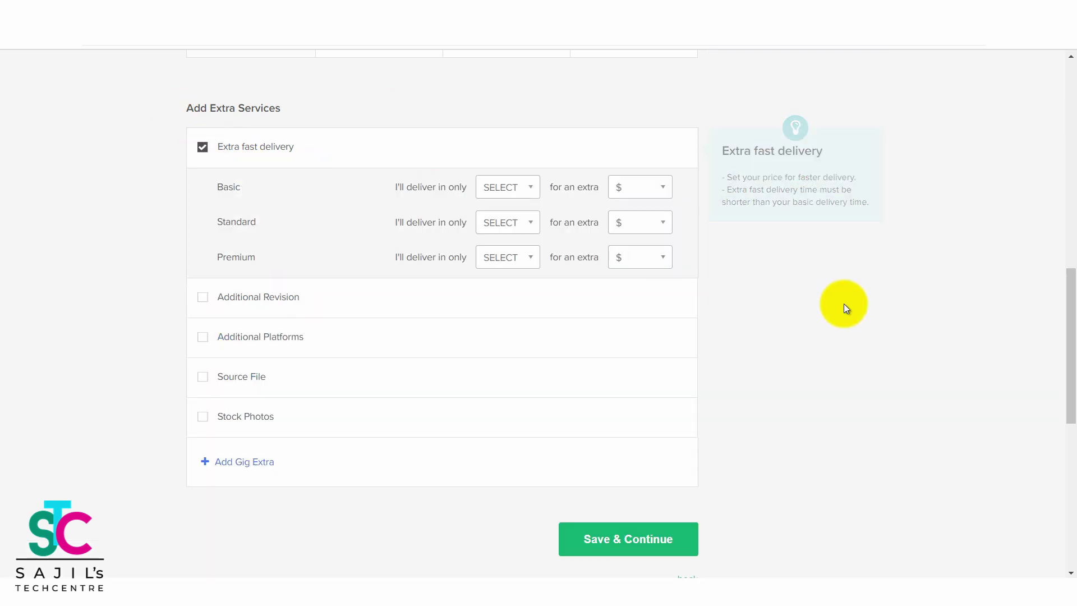
scroll(577, 204, up, 8)
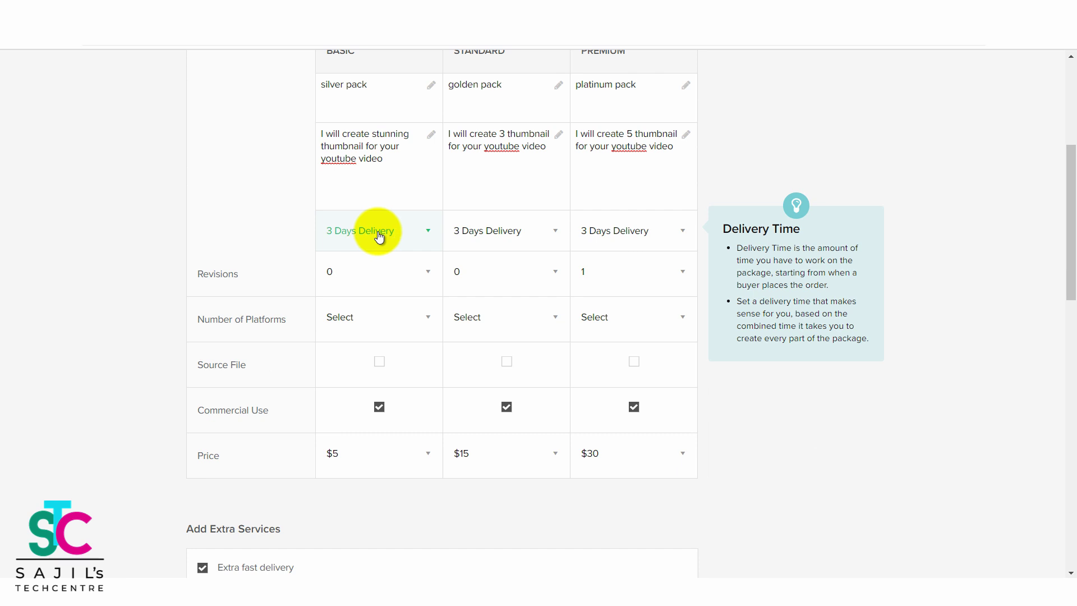
drag(1065, 217, 1073, 331)
click(510, 252)
click(508, 285)
click(656, 256)
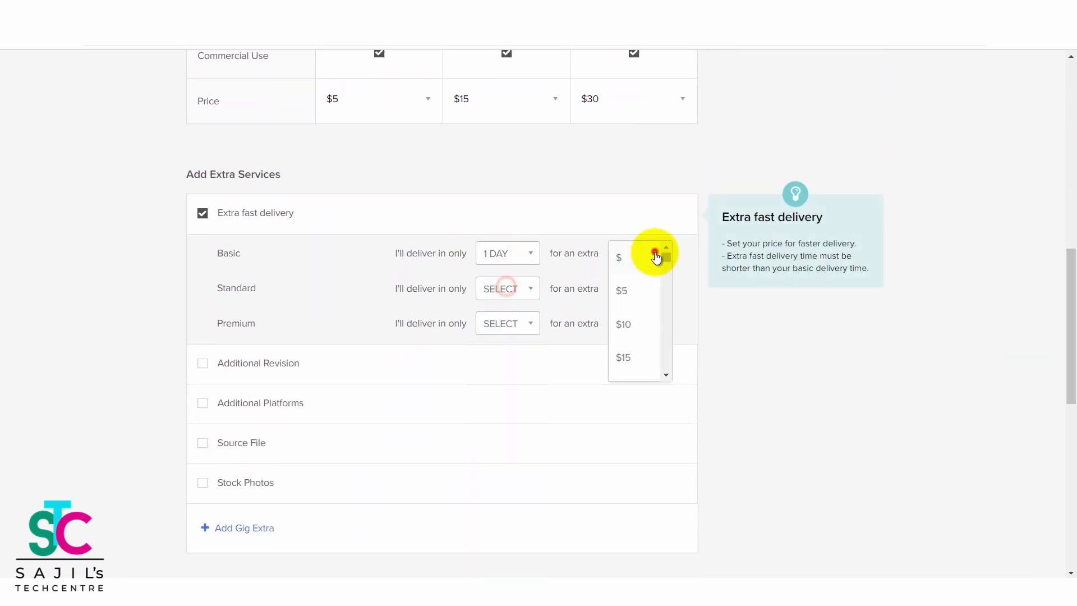
click(632, 324)
Set extra fast delivery for the Standard and Premium packages to 1 day for an extra $10 each.
click(492, 284)
click(496, 328)
click(642, 297)
click(632, 352)
click(506, 322)
click(514, 361)
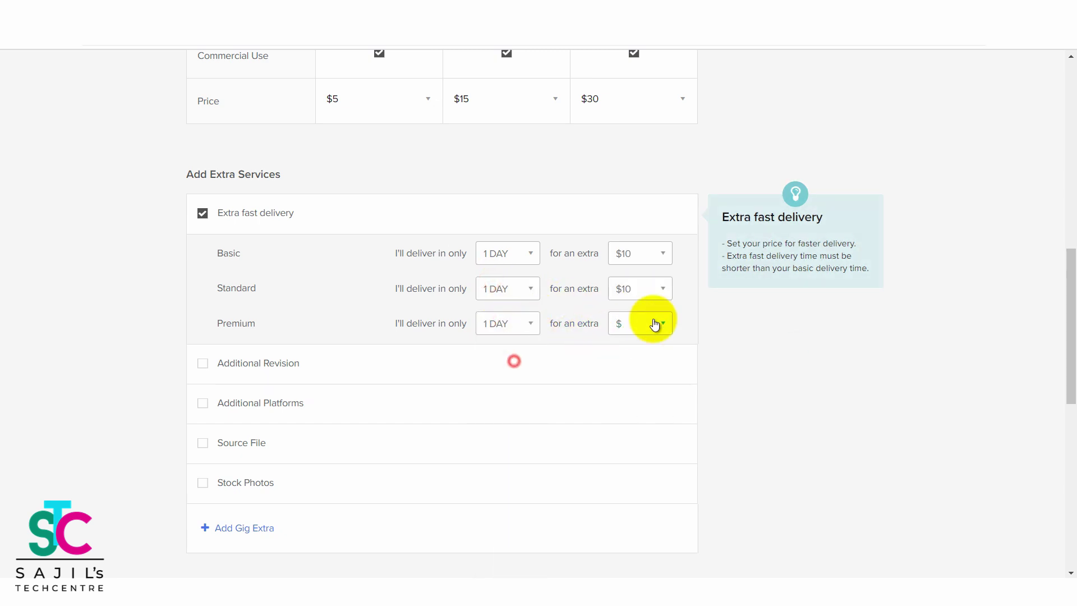
click(655, 325)
click(642, 386)
click(823, 328)
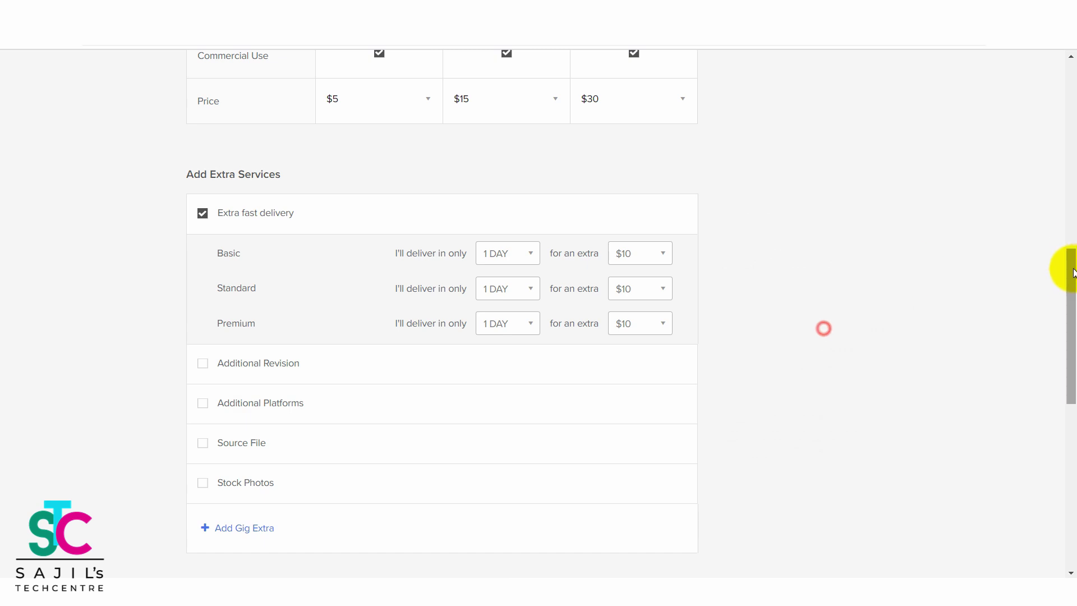
Enable the Additional Revision service for an extra $5 and 1 additional day.
drag(1073, 273, 1073, 295)
drag(1073, 336, 1070, 193)
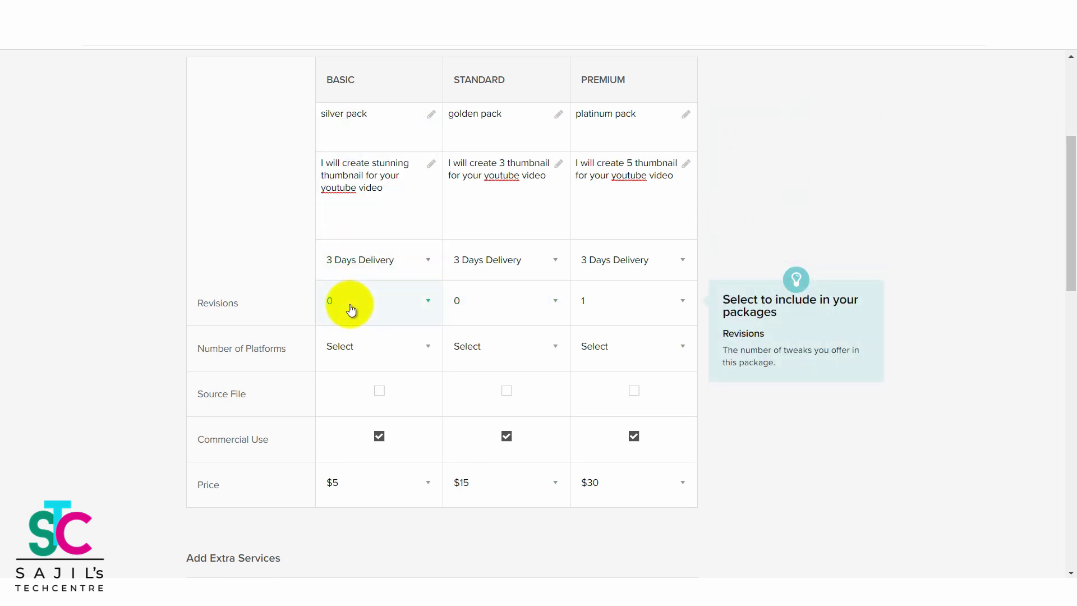
drag(1069, 164, 1067, 301)
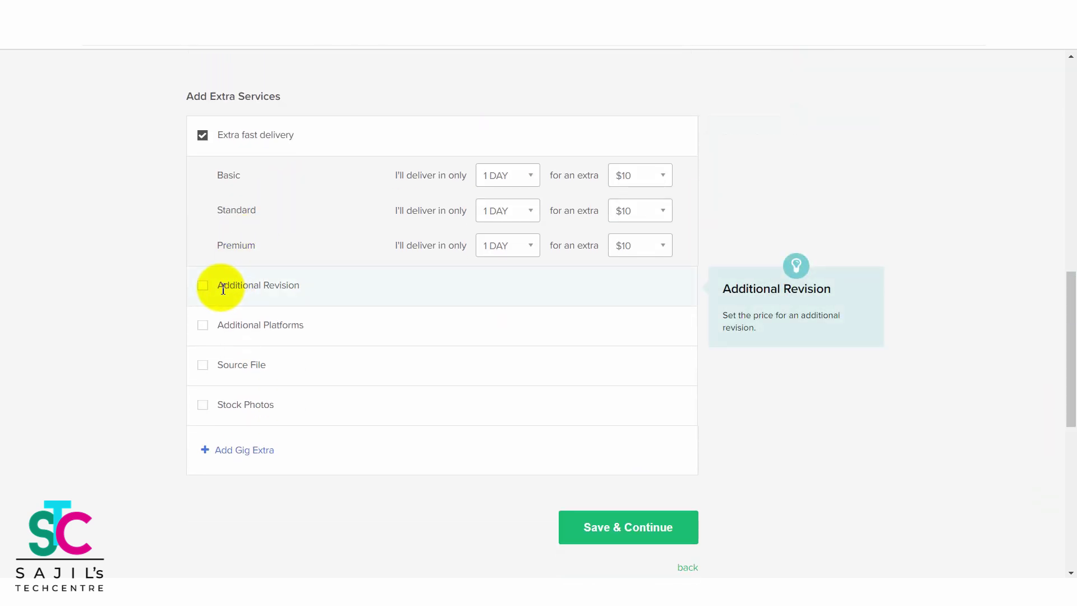
click(203, 288)
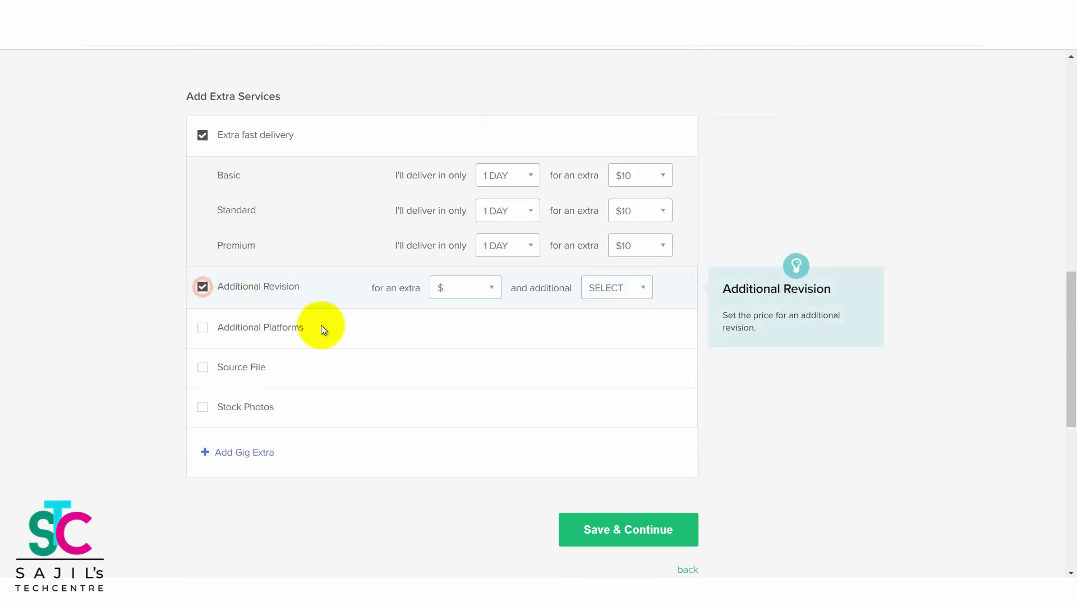
click(487, 298)
click(446, 359)
click(479, 285)
click(458, 330)
click(631, 288)
click(615, 331)
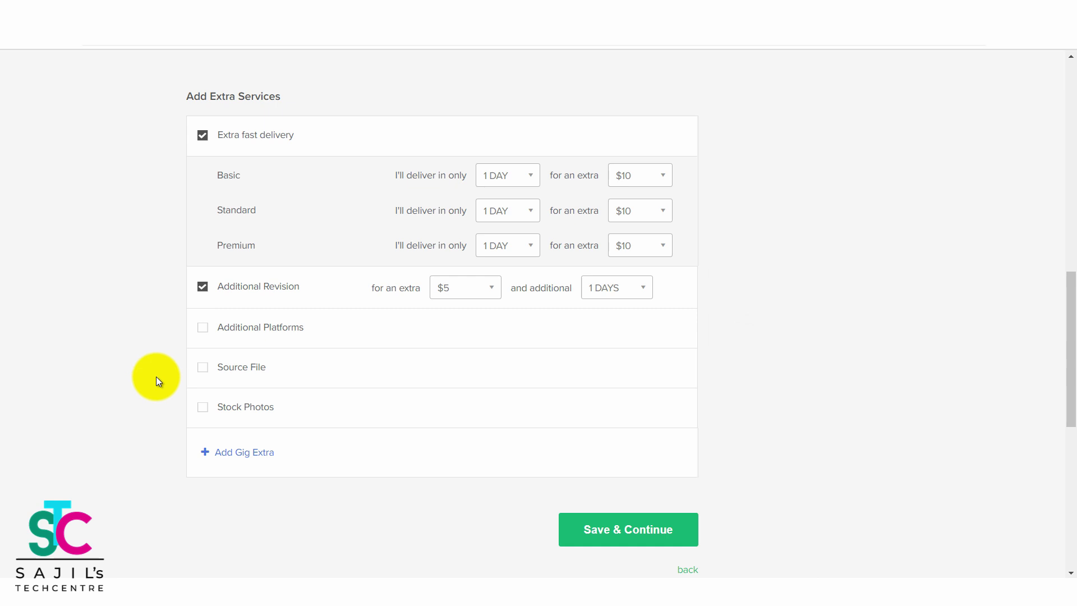
Enable the Source File service for an extra $20, and save the pricing section to continue to the description.
click(203, 368)
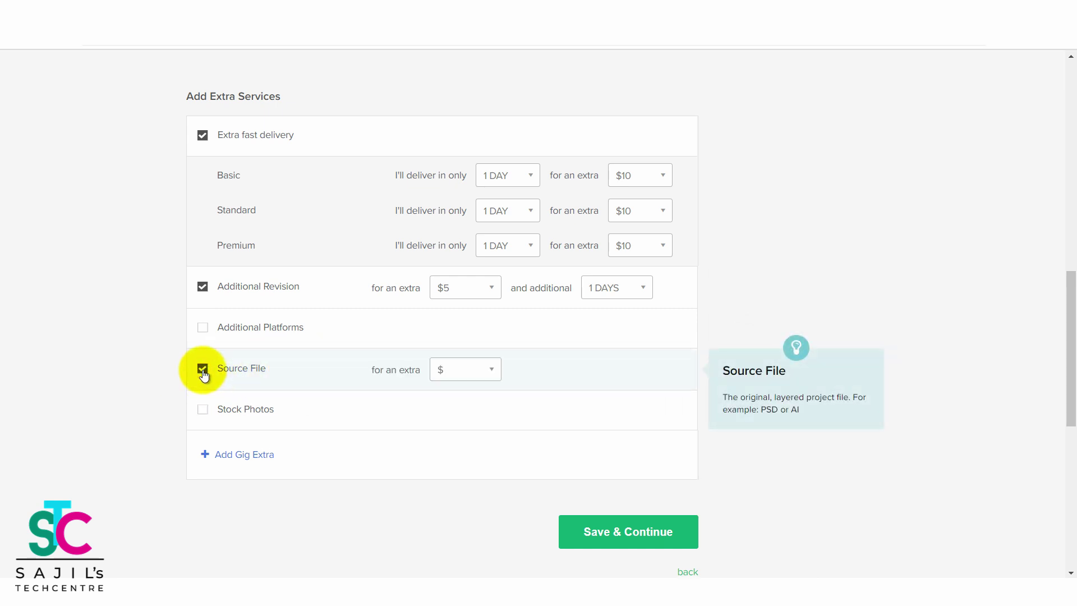
drag(1066, 325, 1075, 362)
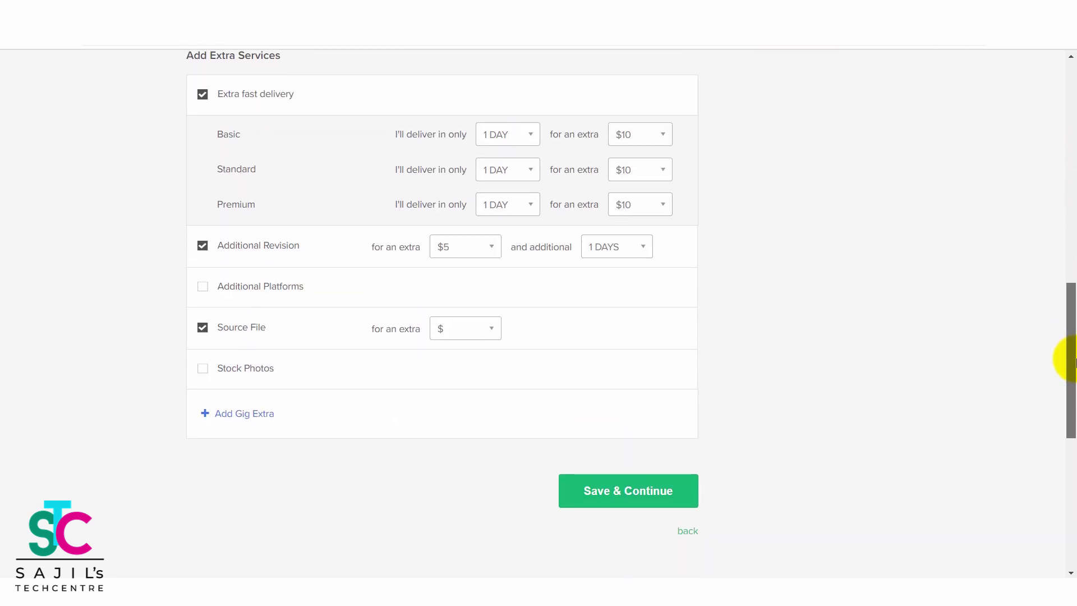
click(465, 334)
click(494, 449)
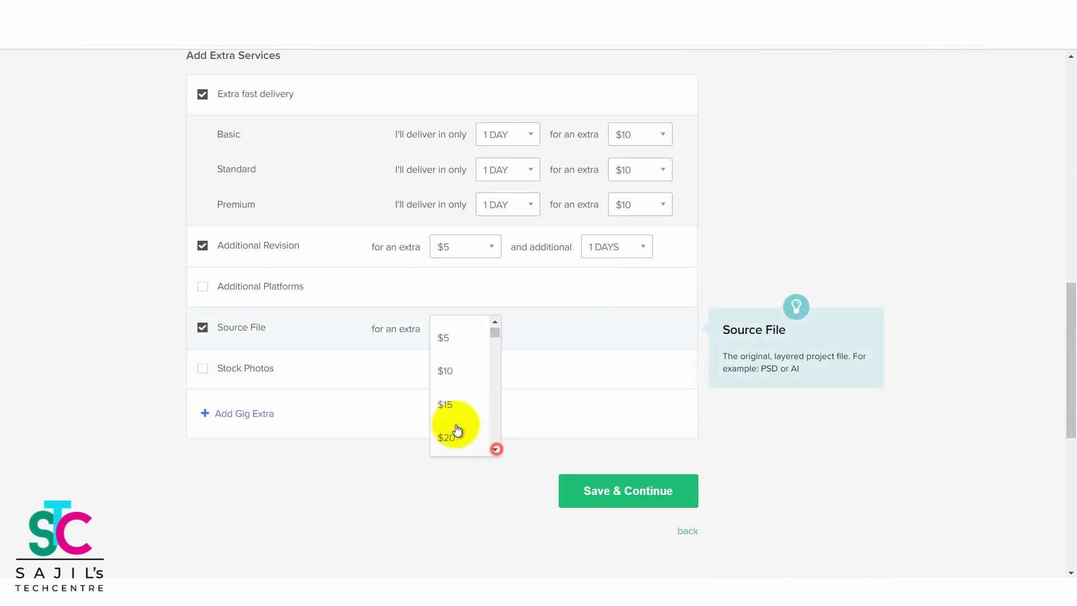
click(442, 436)
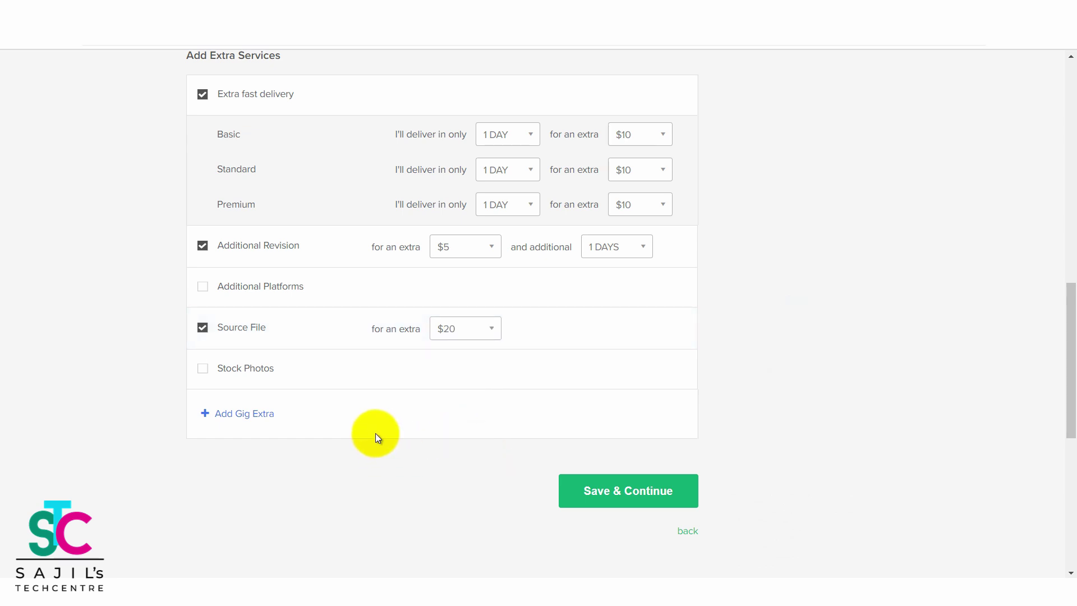
mouse_move(1063, 349)
mouse_down()
mouse_move(1073, 101)
mouse_move(1072, 361)
mouse_up()
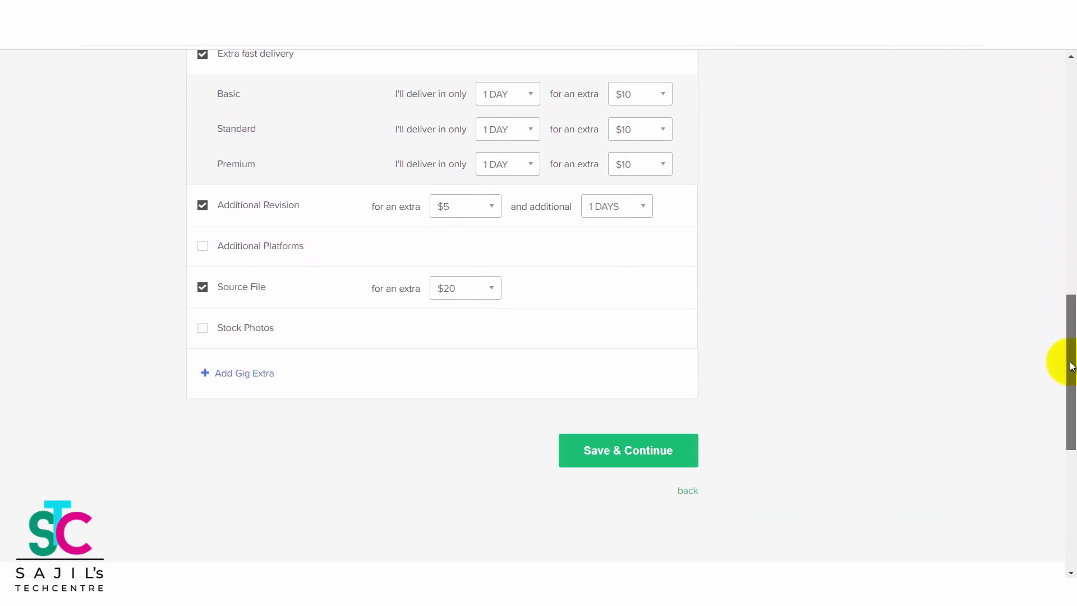
click(611, 464)
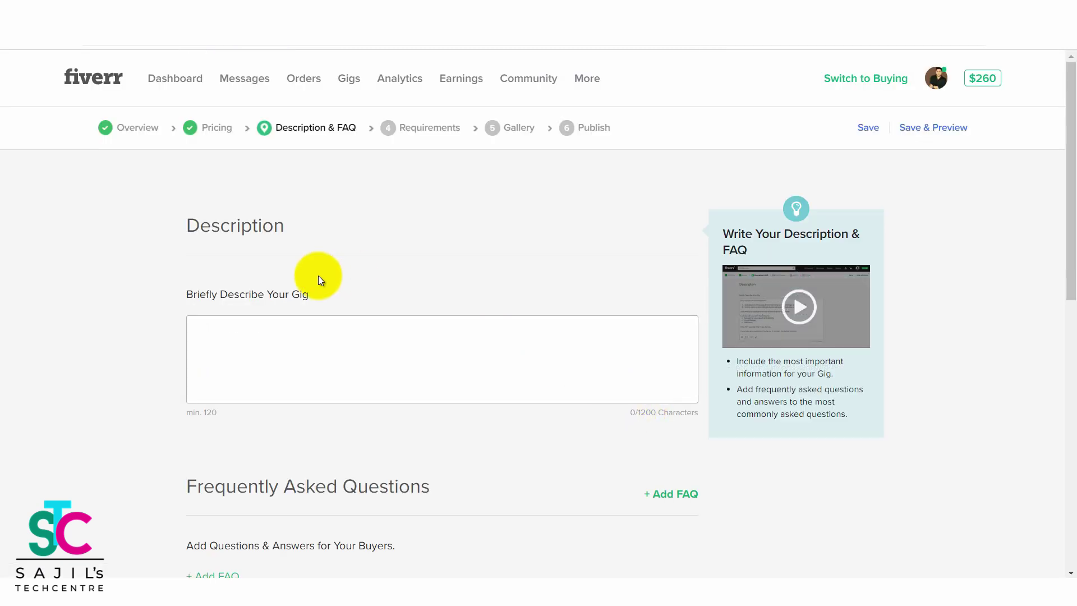
Look through the already open competitor gig and return to the "youtube thumbnail" search results.
click(290, 352)
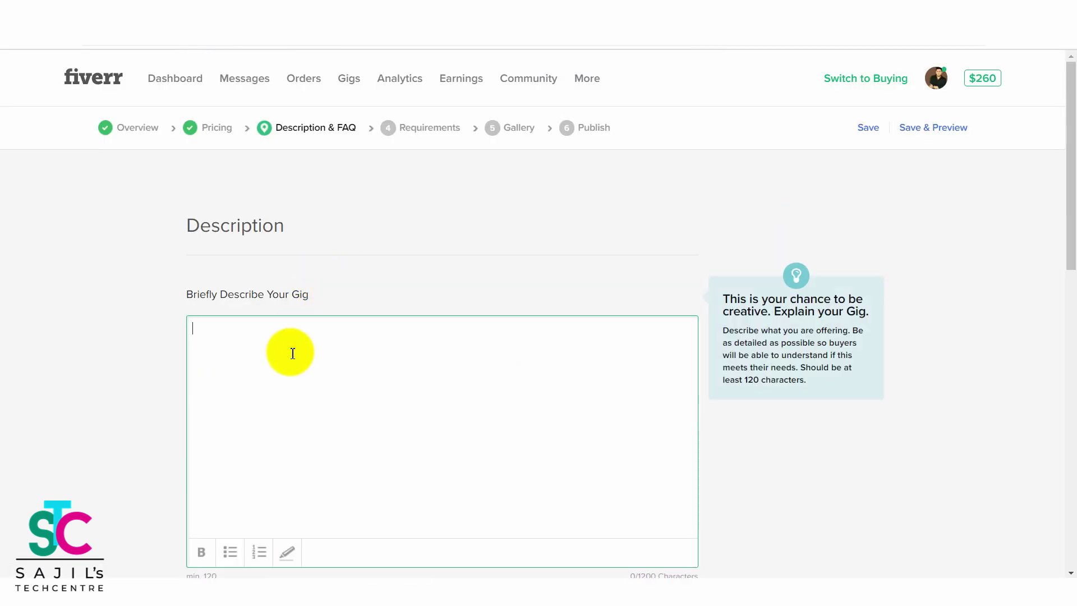
drag(1066, 159, 1066, 190)
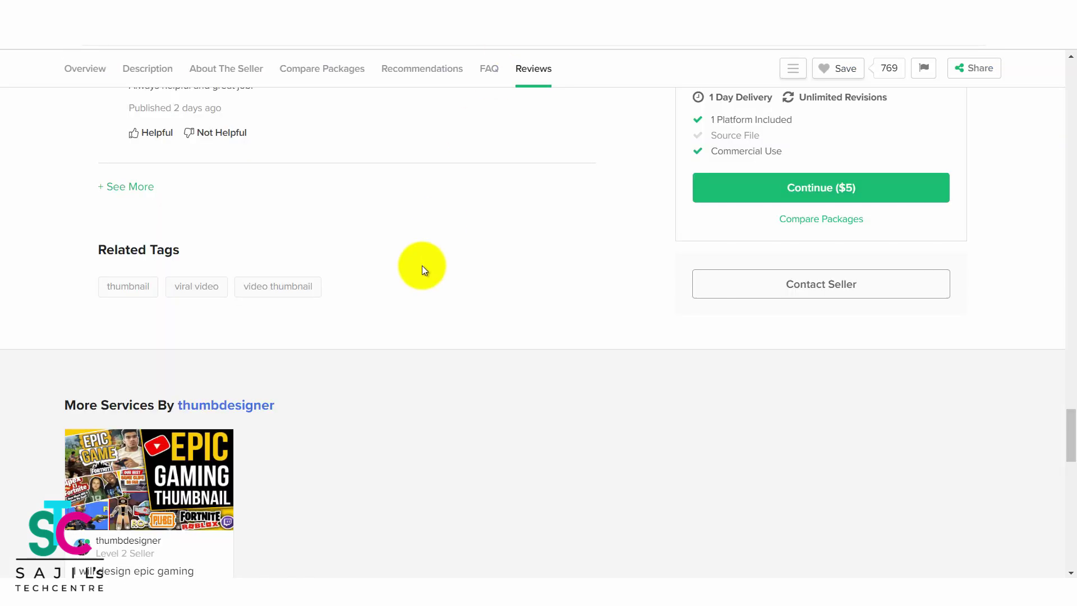
scroll(422, 265, up, 15)
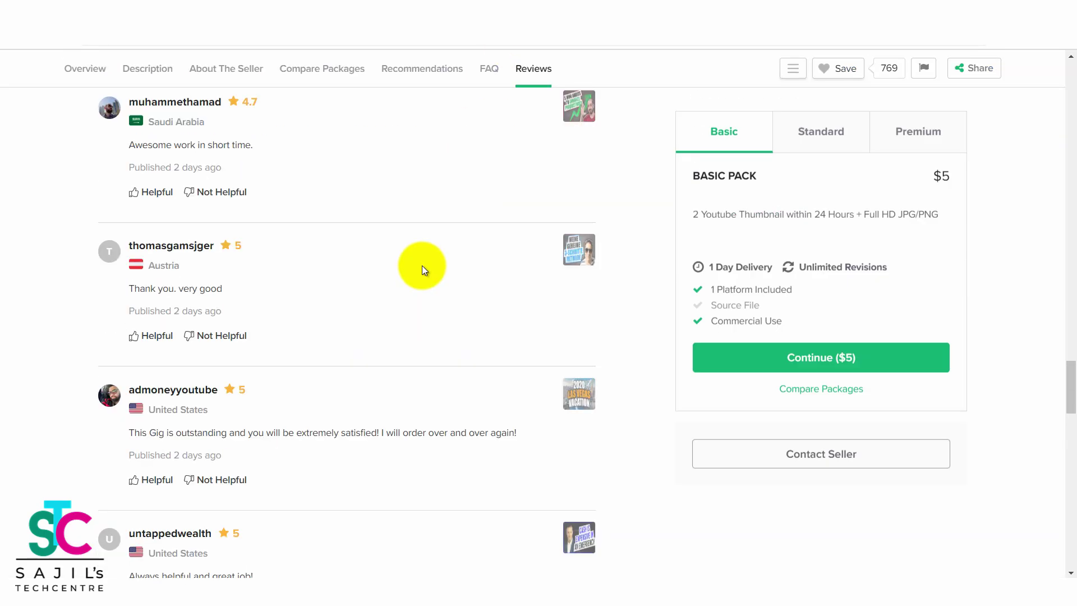
drag(1073, 310, 1075, 201)
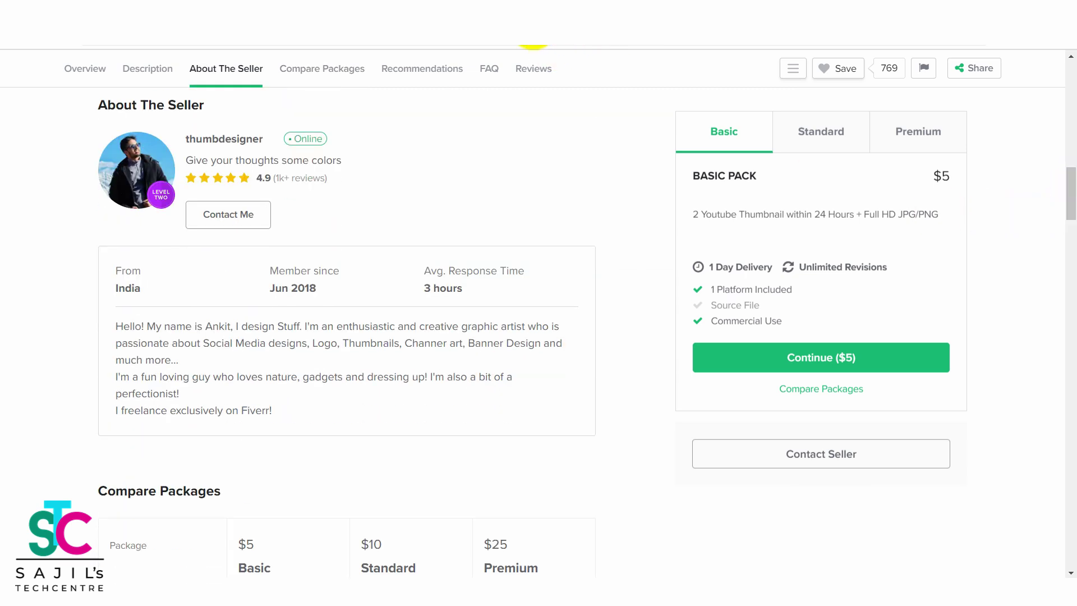
click(533, 26)
click(580, 200)
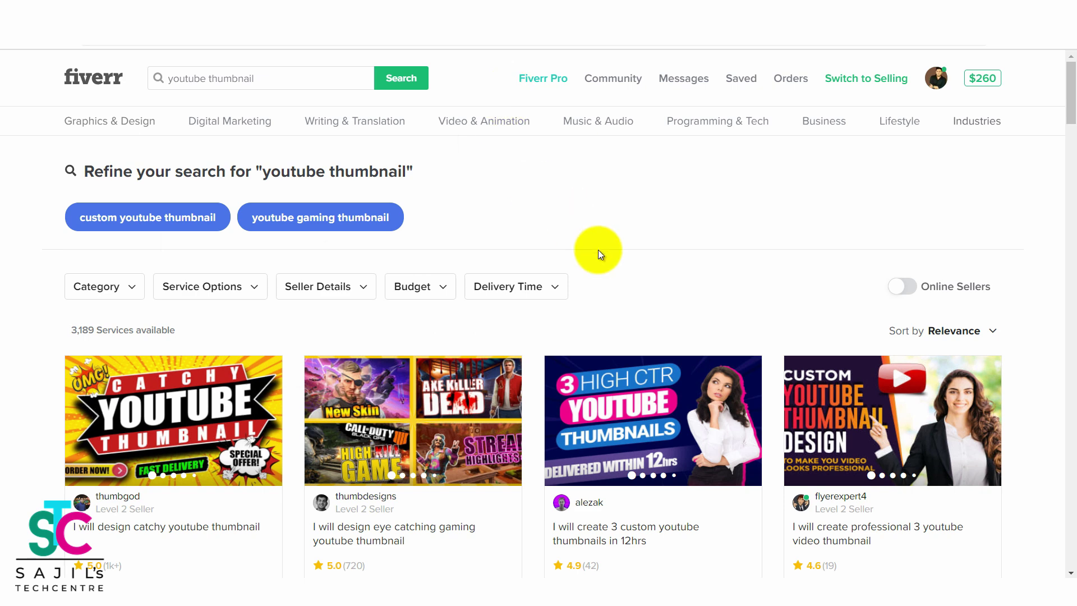
Open the "I will design catchy youtube thumbnail" gig from the search results and read its About This Gig text.
scroll(598, 251, down, 2)
click(218, 382)
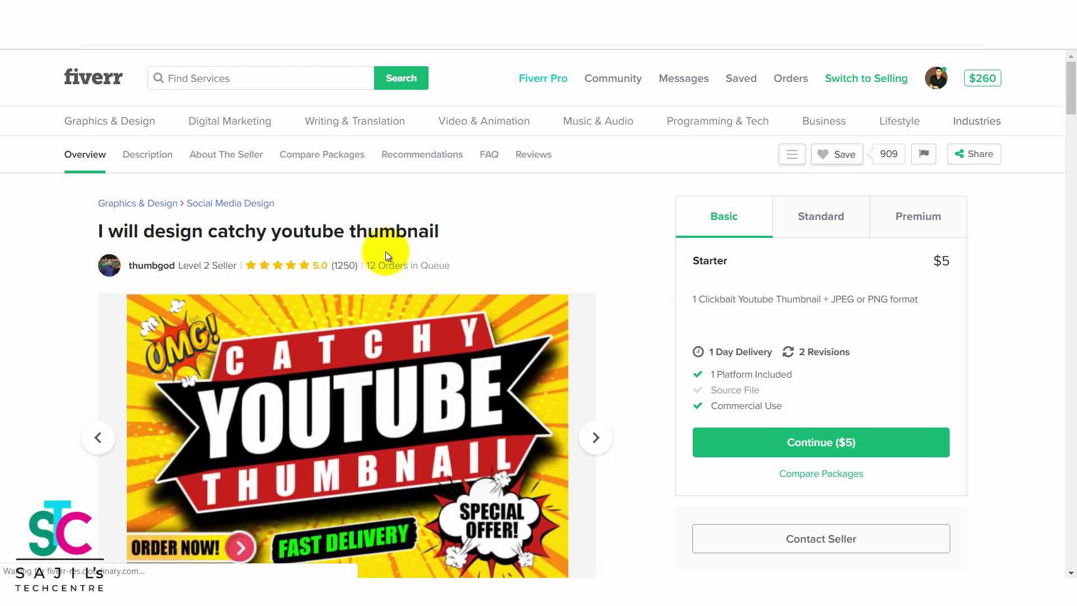
mouse_move(221, 268)
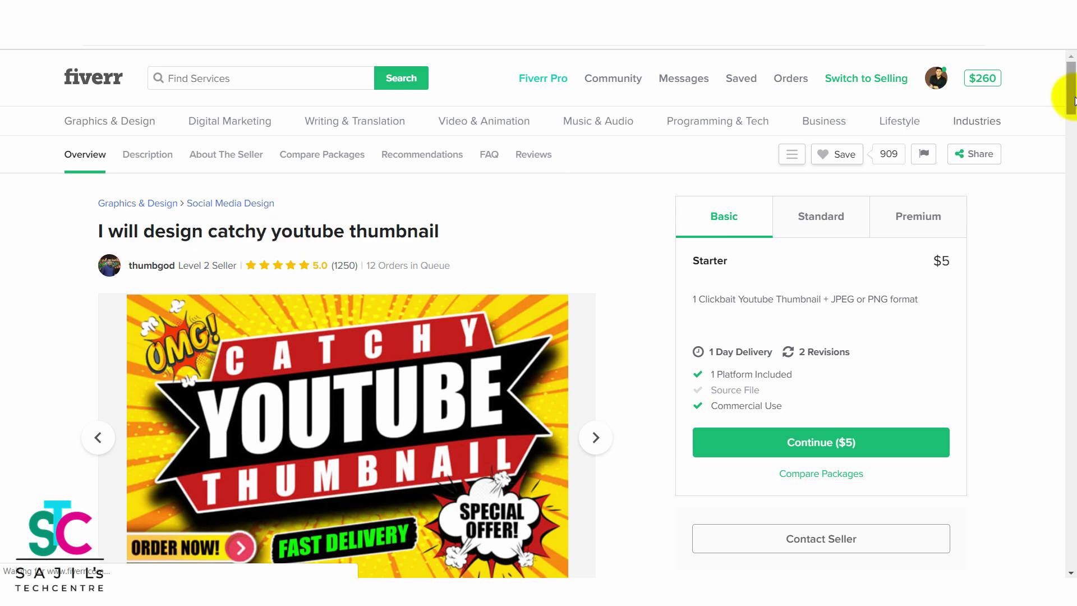
drag(1071, 92, 366, 171)
drag(1070, 91, 1071, 160)
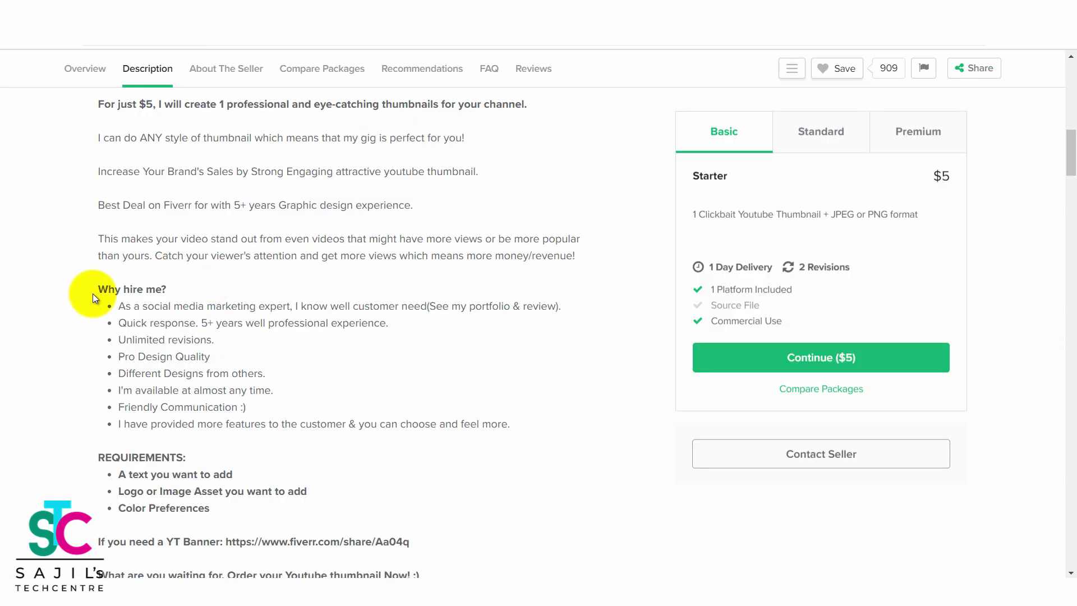
scroll(93, 294, up, 5)
scroll(112, 361, down, 3)
Copy the paragraphs from "I can do ANY style of thumbnail" through "more money/revenue!" into the new gig's description.
click(97, 275)
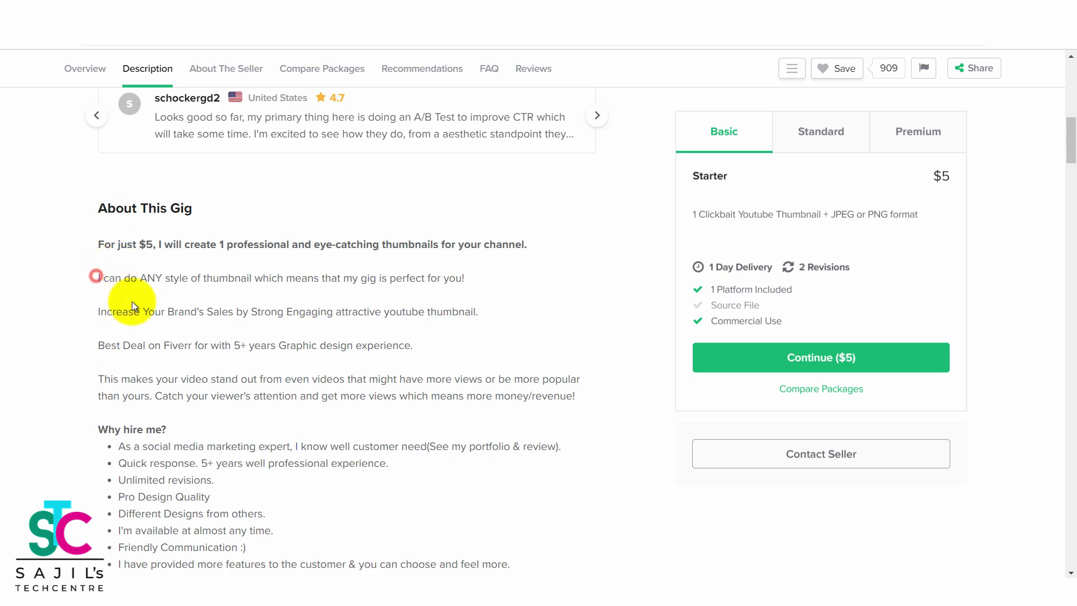
drag(133, 301, 510, 406)
right_click(577, 397)
click(589, 398)
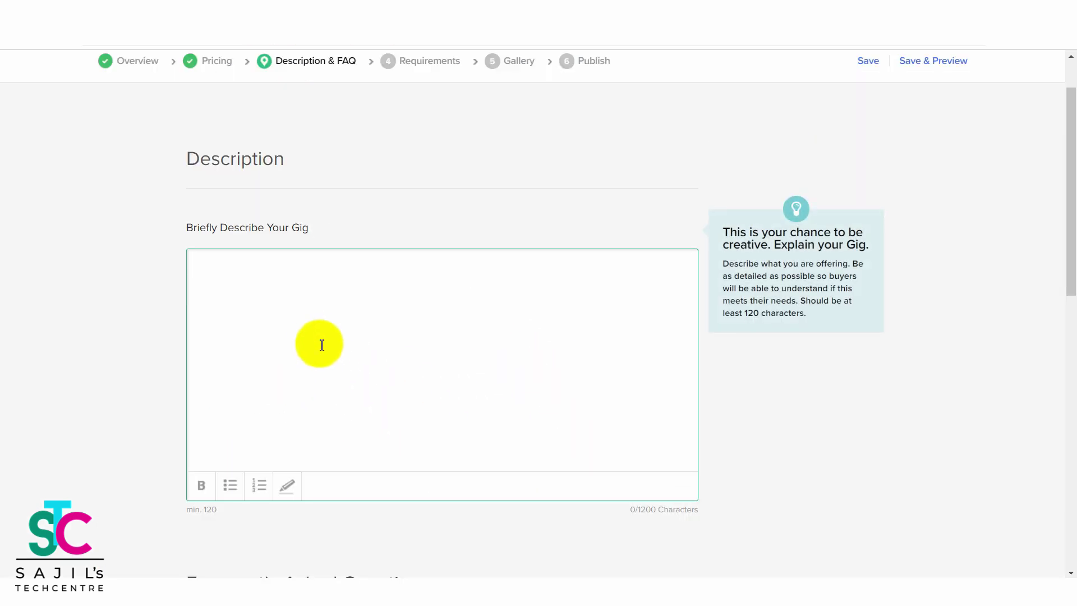
right_click(320, 341)
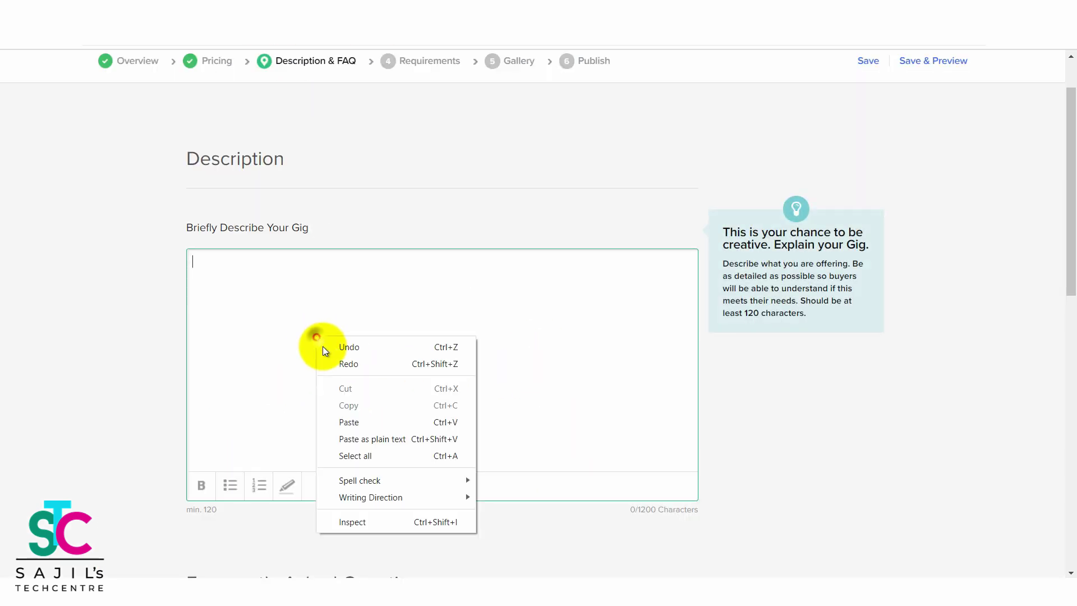
click(374, 423)
Review the pasted description against the original text in the sample gig.
drag(680, 354, 126, 257)
click(108, 269)
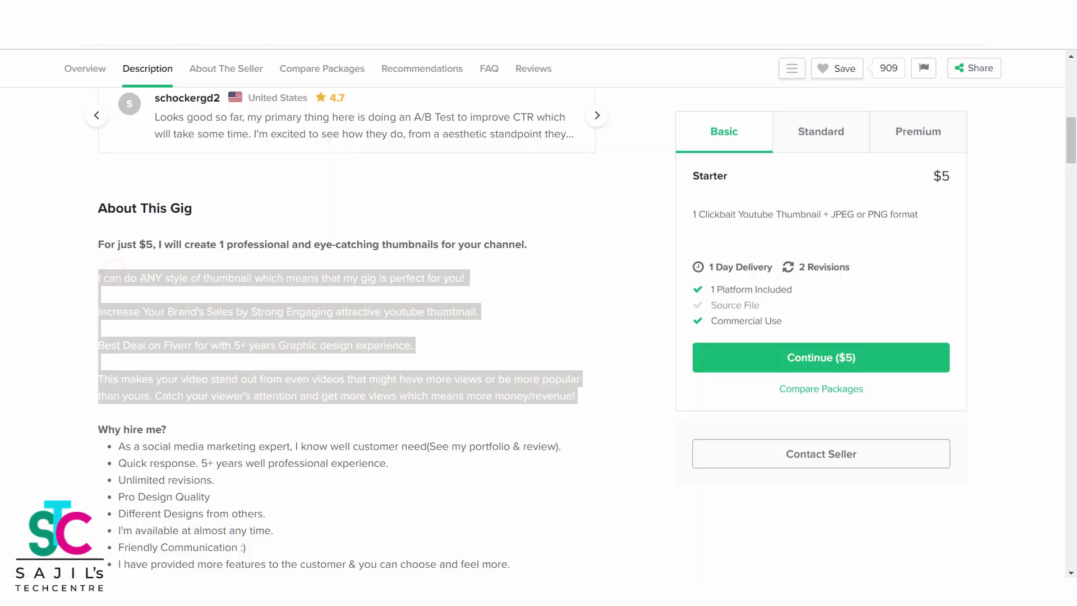
scroll(258, 354, down, 4)
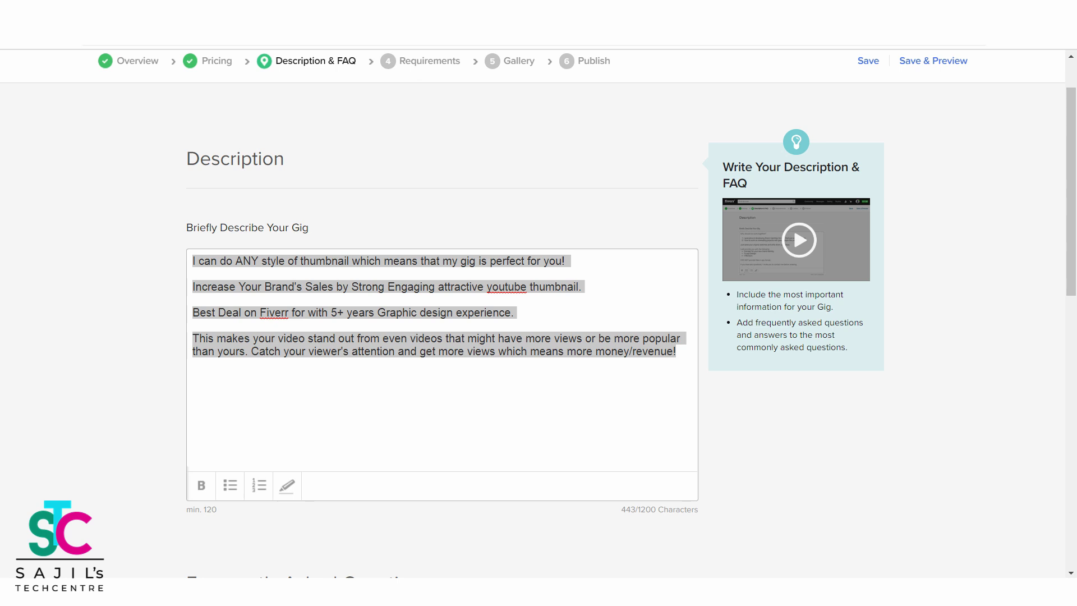
click(550, 401)
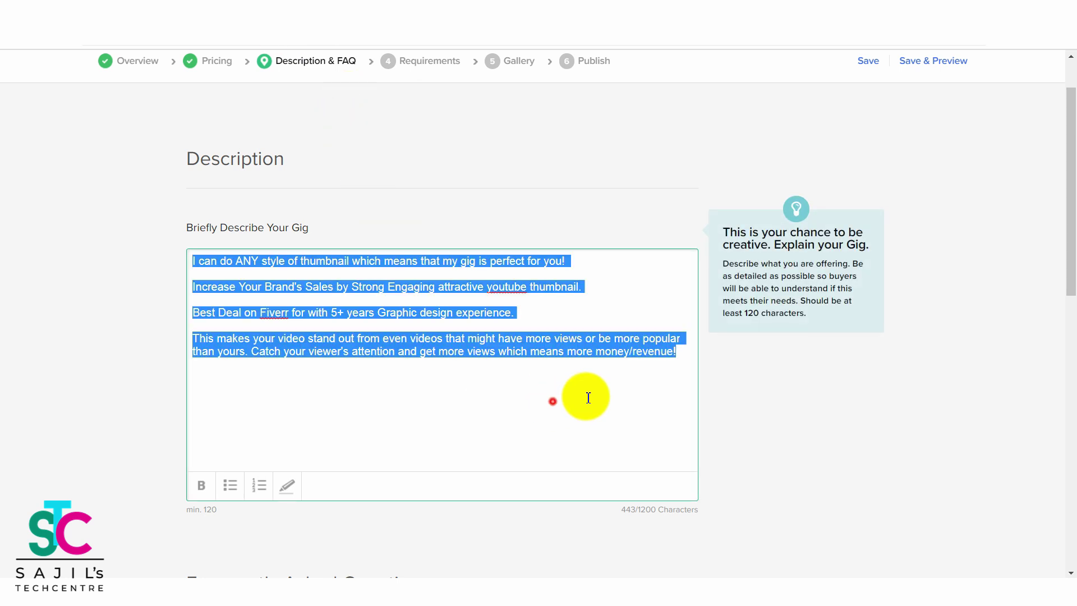
drag(679, 353, 35, 241)
click(439, 228)
Open a blank FAQ entry and browse the sample gig's page for reference content.
scroll(1070, 276, down, 4)
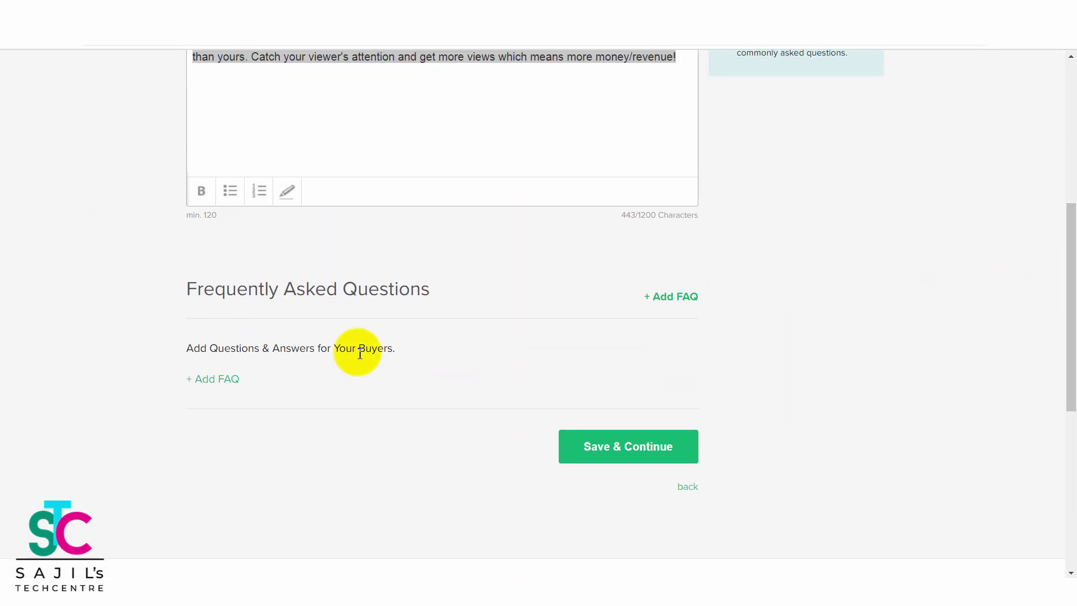
click(672, 303)
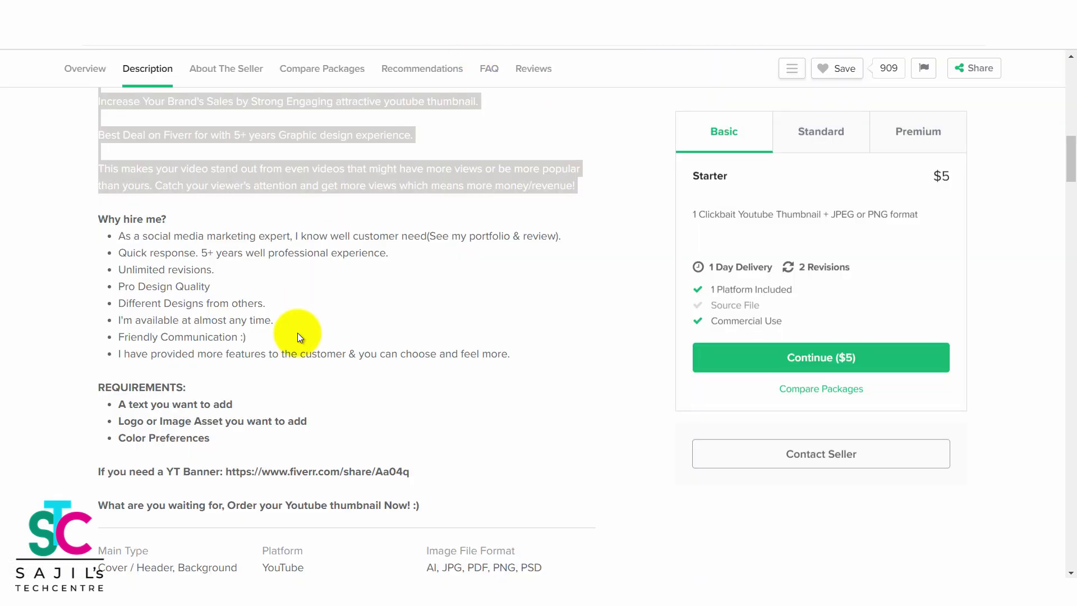
scroll(297, 336, down, 10)
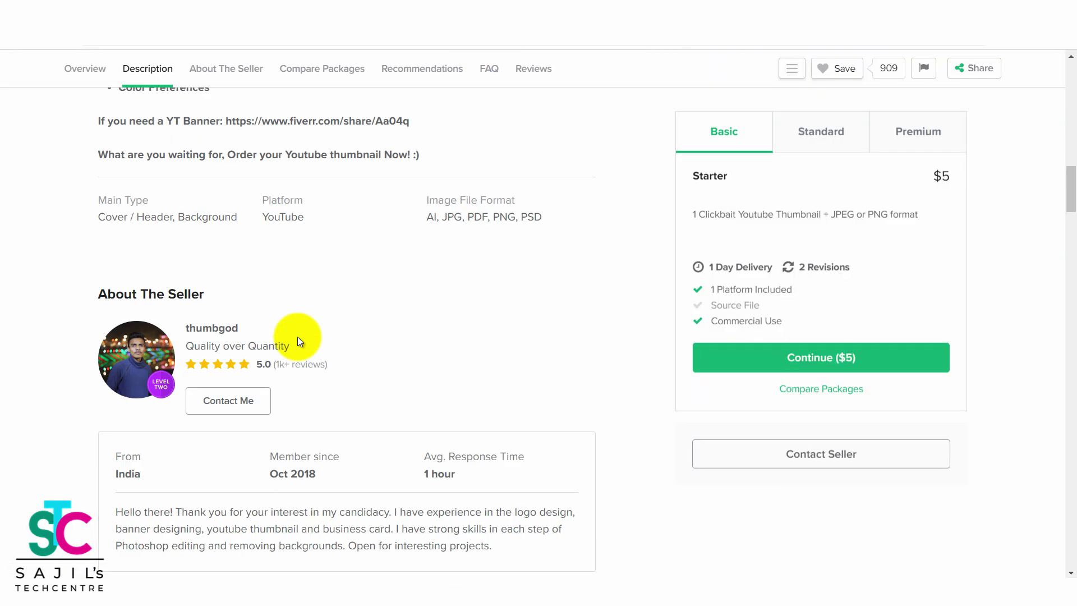
scroll(298, 335, down, 8)
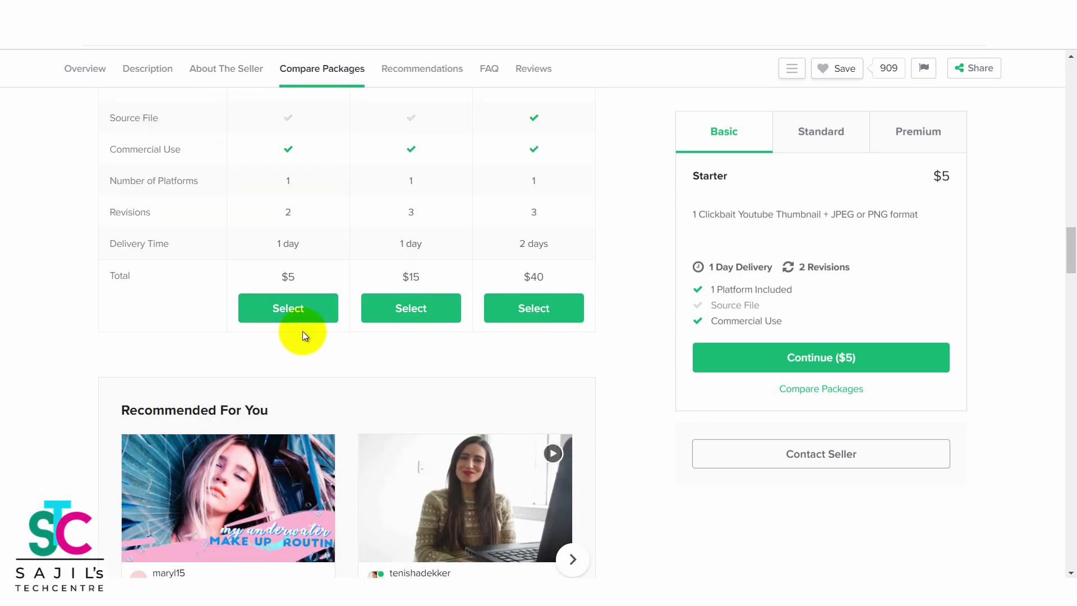
scroll(302, 332, up, 12)
scroll(303, 335, up, 15)
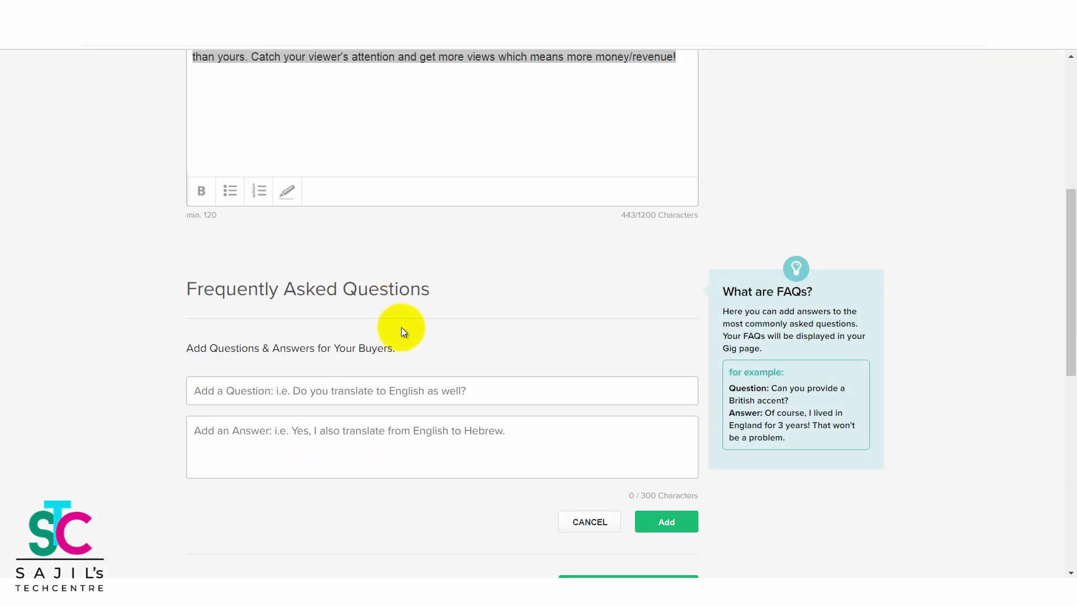
Leave the FAQ question and answer empty and save the Description & FAQ section to continue to the requirements.
click(409, 391)
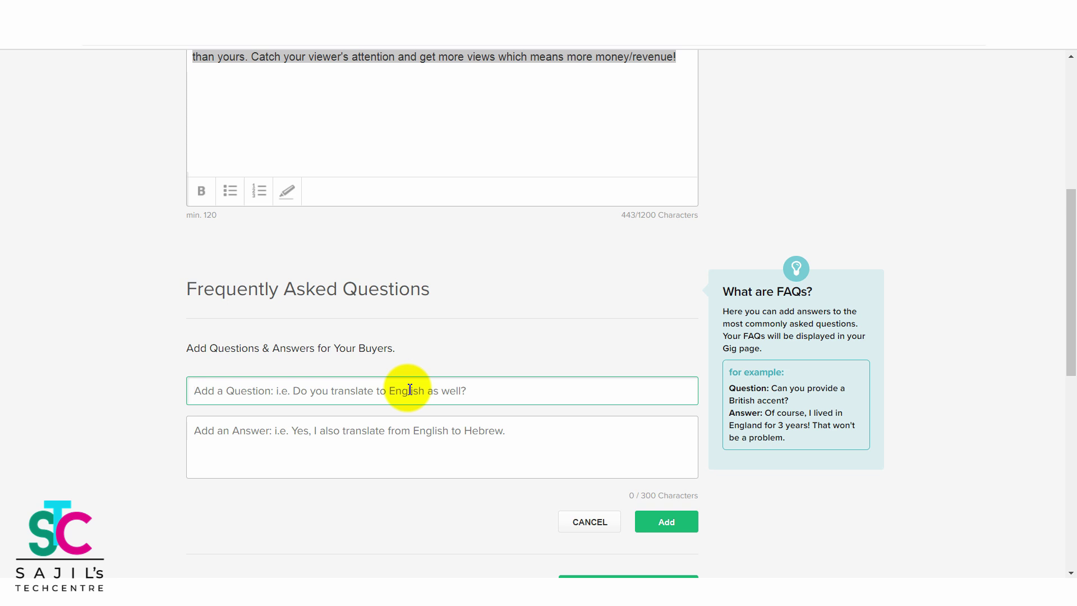
drag(1060, 260, 1060, 292)
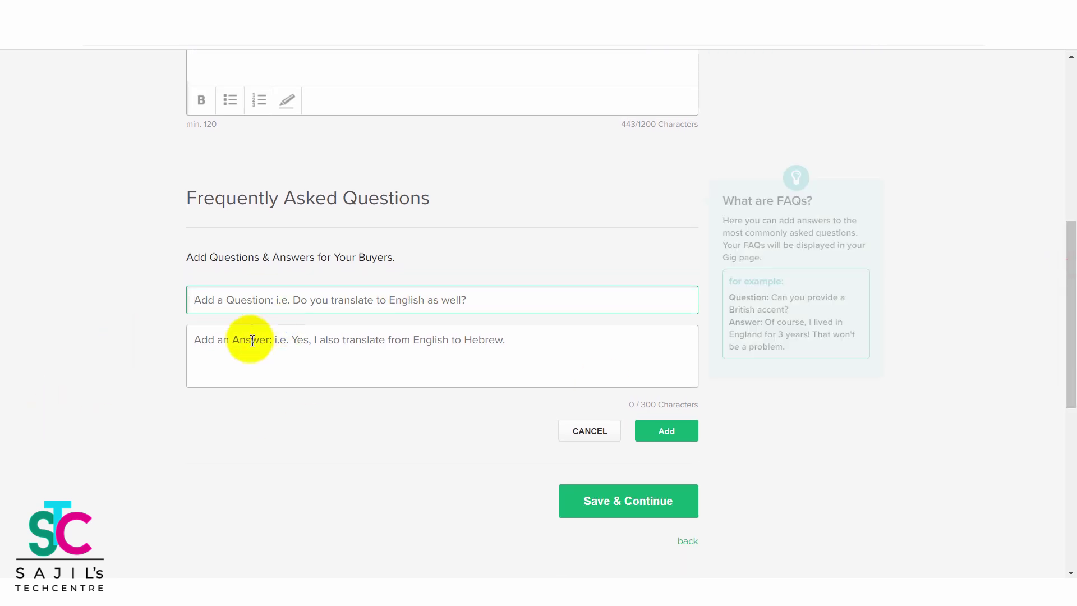
click(539, 353)
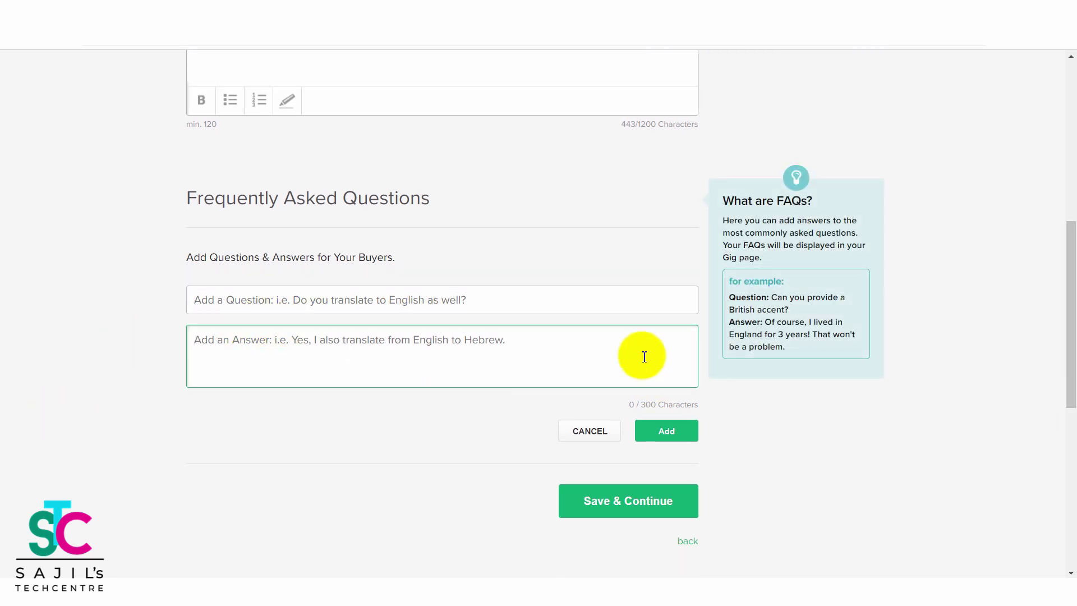
click(845, 445)
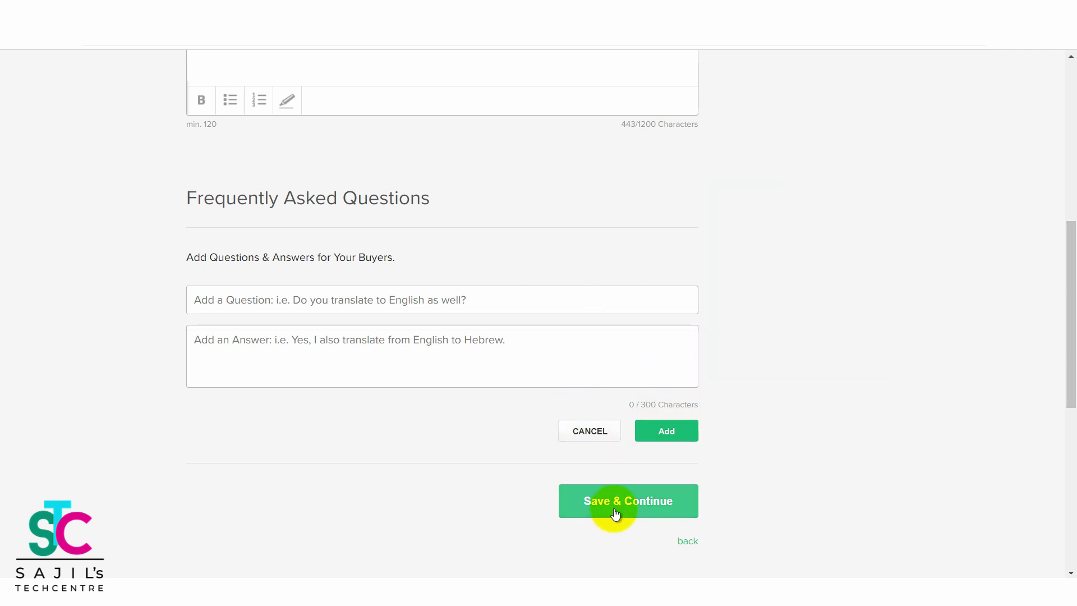
click(636, 509)
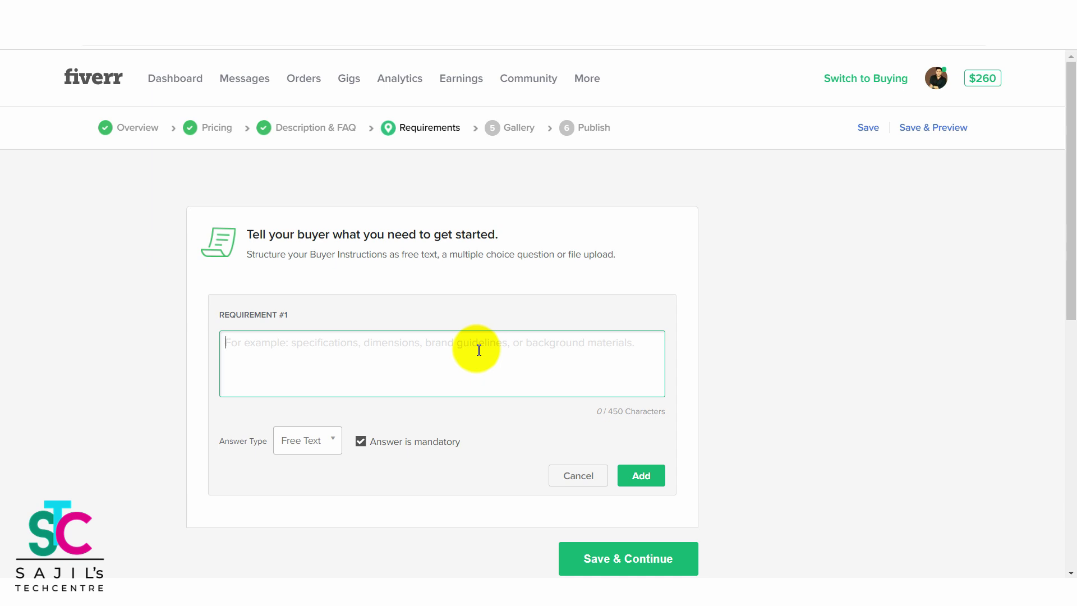
Add a mandatory free-text buyer requirement reading "Please submit your image or text for your thumbnail".
click(480, 346)
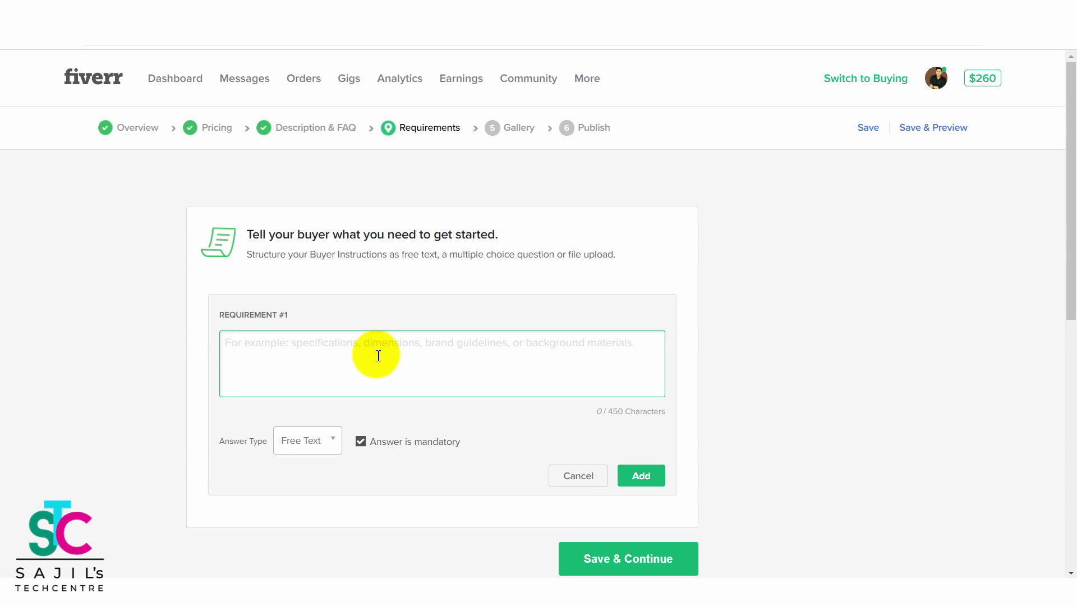
key(ctrl+v)
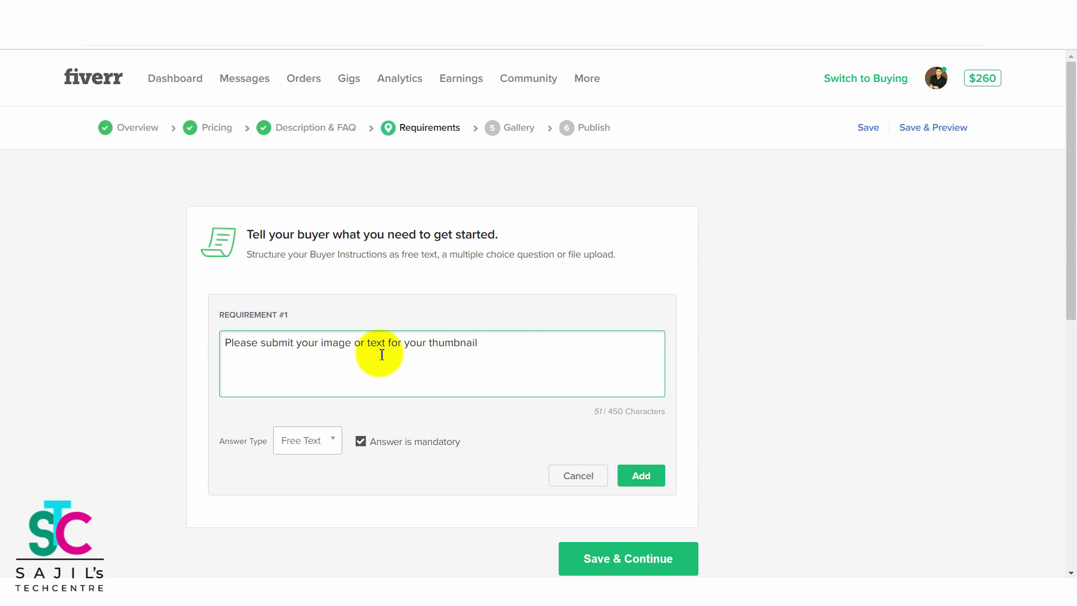
click(521, 343)
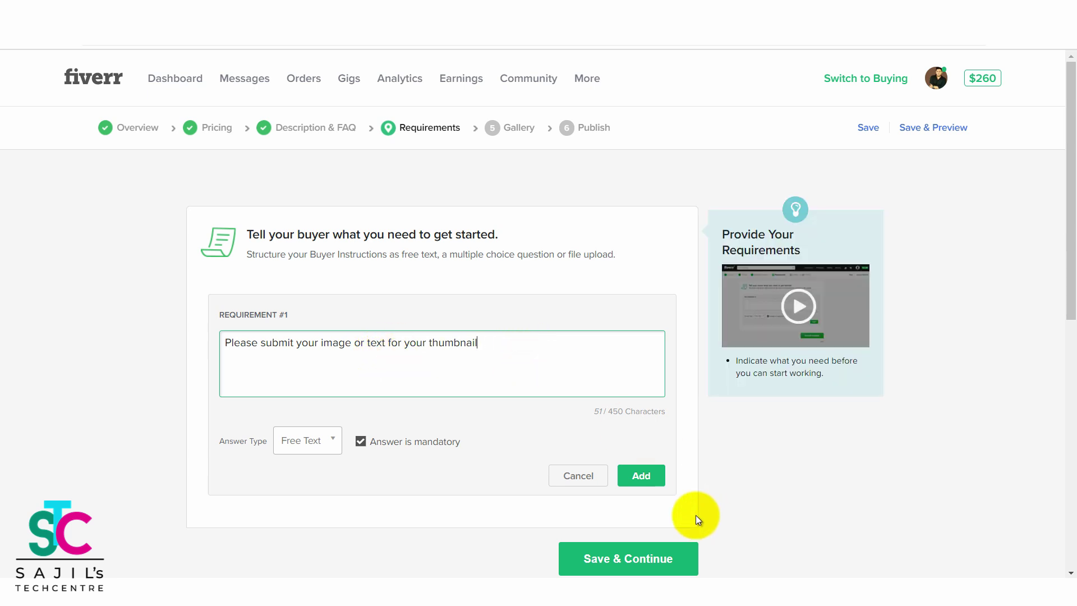
click(646, 478)
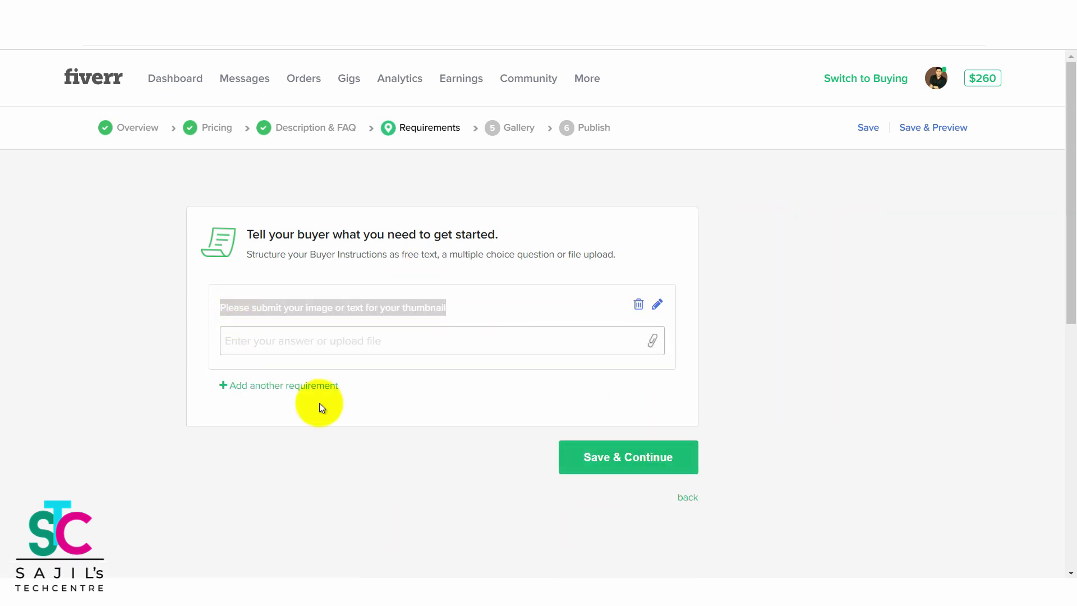
click(477, 310)
drag(461, 309, 217, 307)
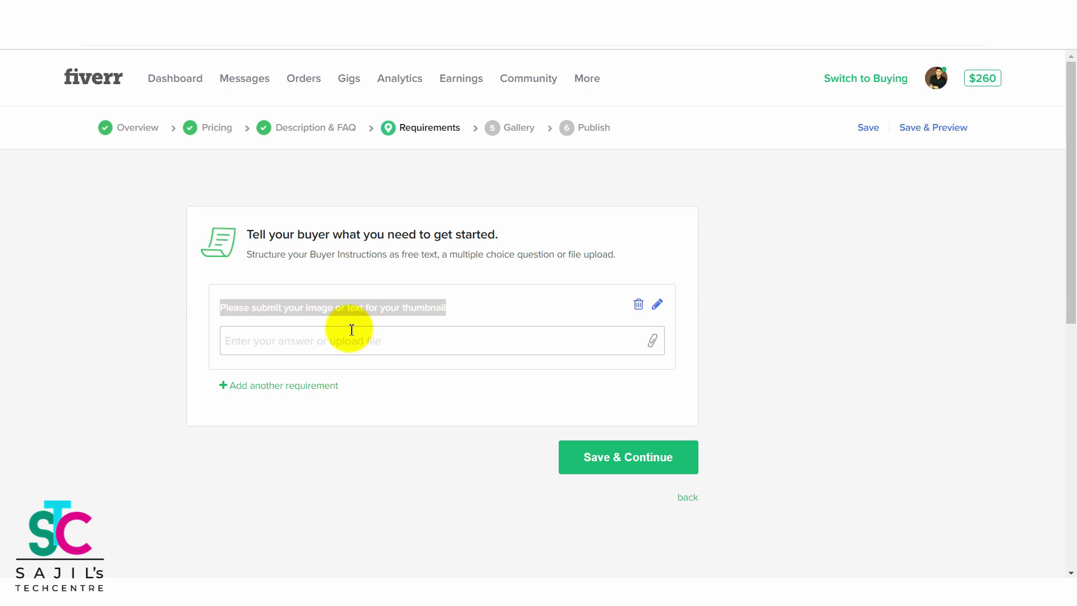
Check the wording of the added buyer requirement, then save the Requirements section and continue to the gallery.
click(303, 307)
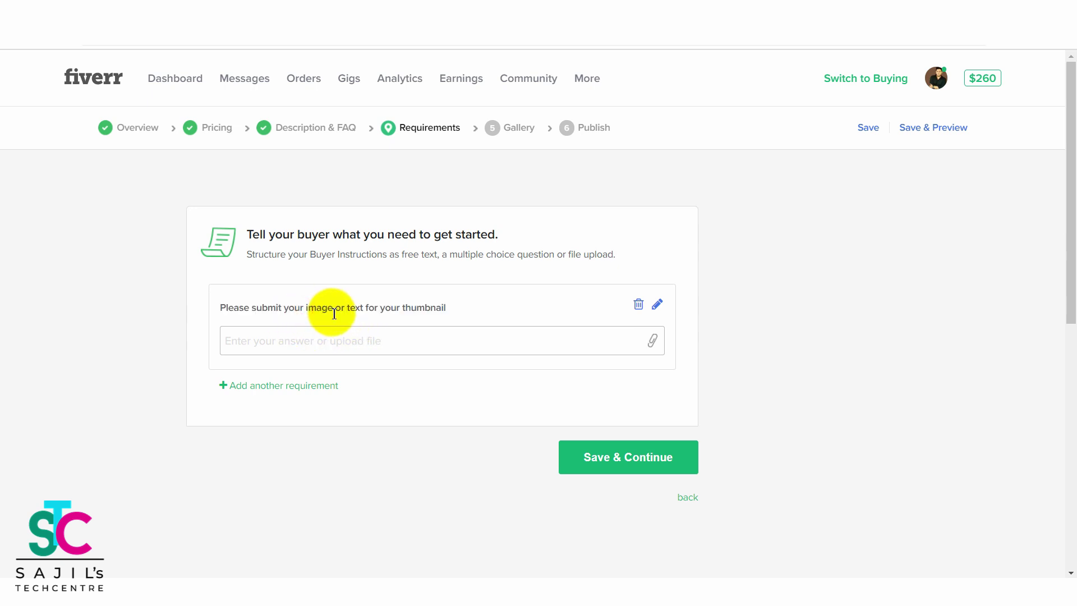
drag(317, 307, 447, 309)
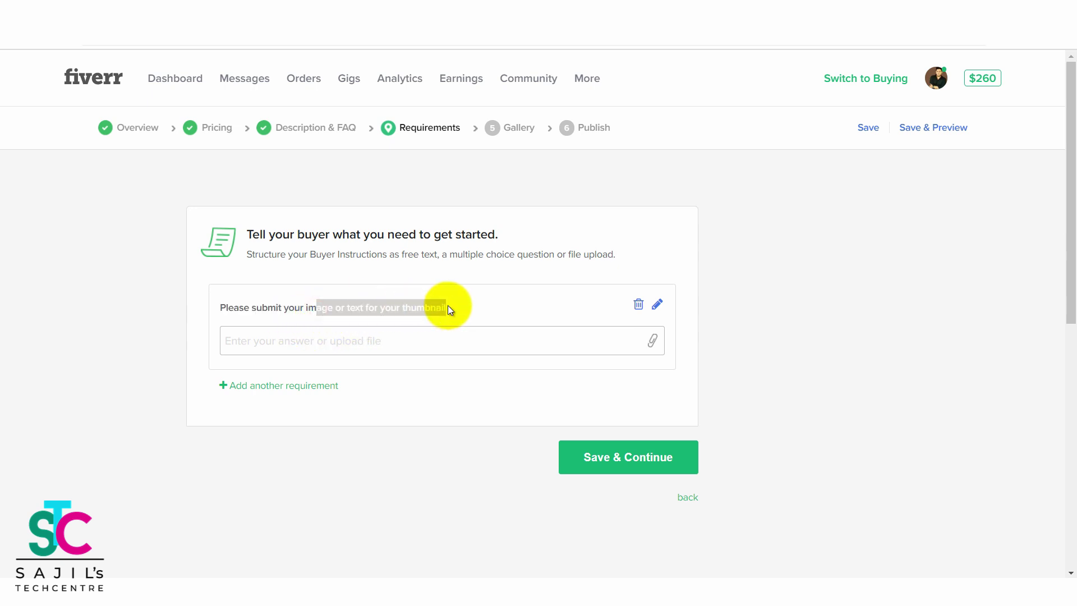
click(471, 312)
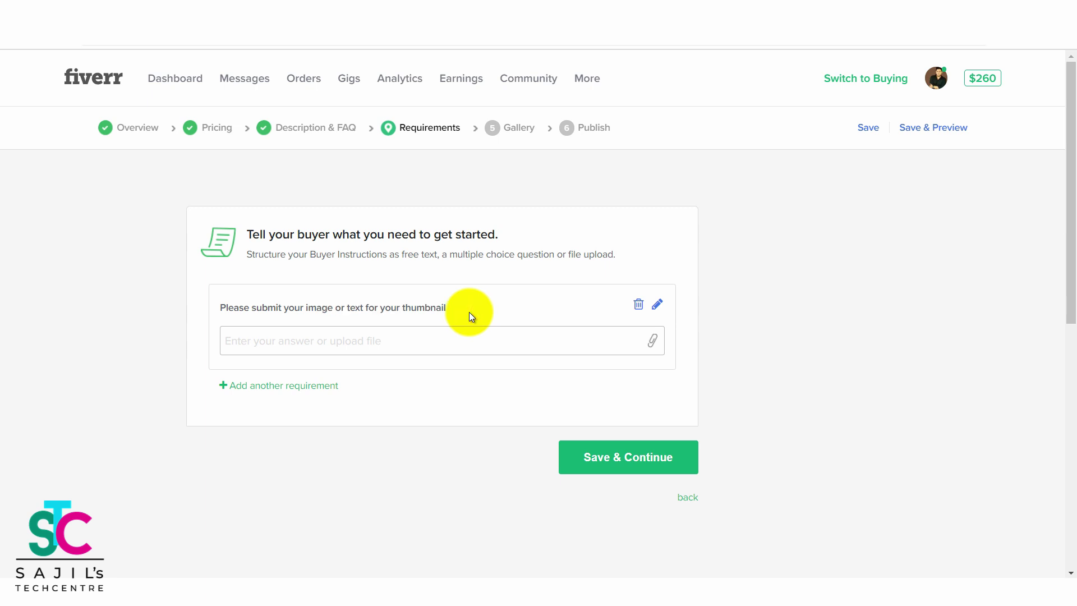
drag(454, 308, 495, 313)
click(180, 307)
click(459, 412)
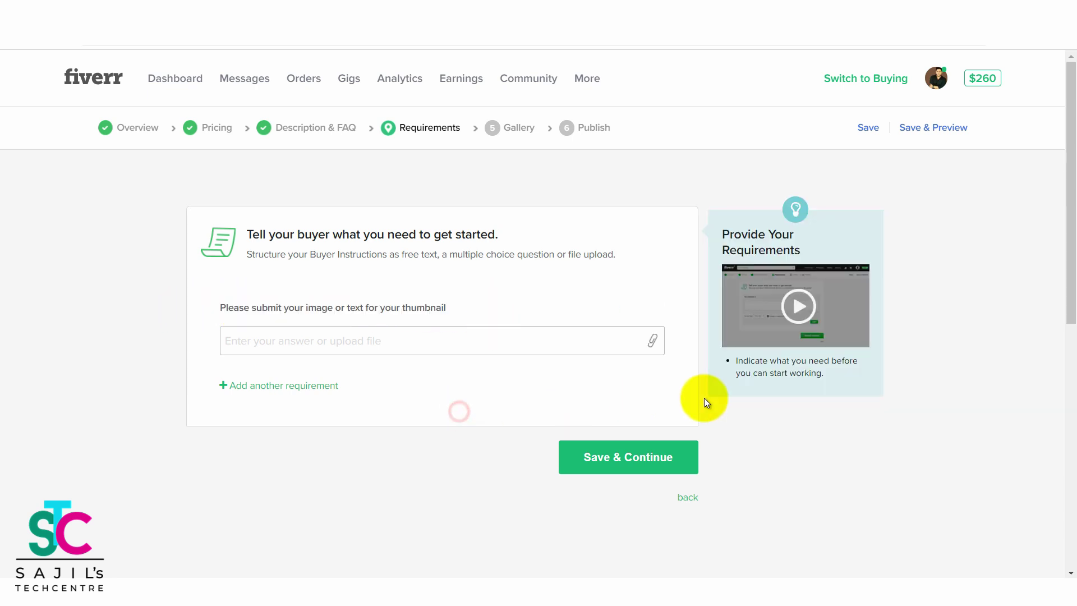
click(618, 461)
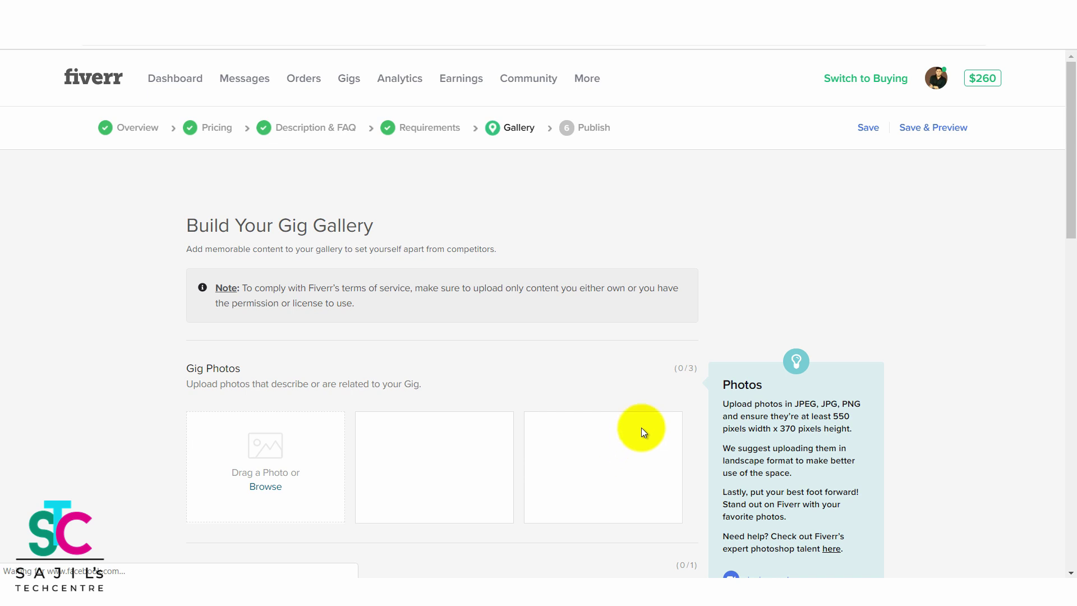
Examine the cover images of competing gigs in the "youtube thumbnail" search results as reference for the gig photos.
drag(1065, 144, 1058, 211)
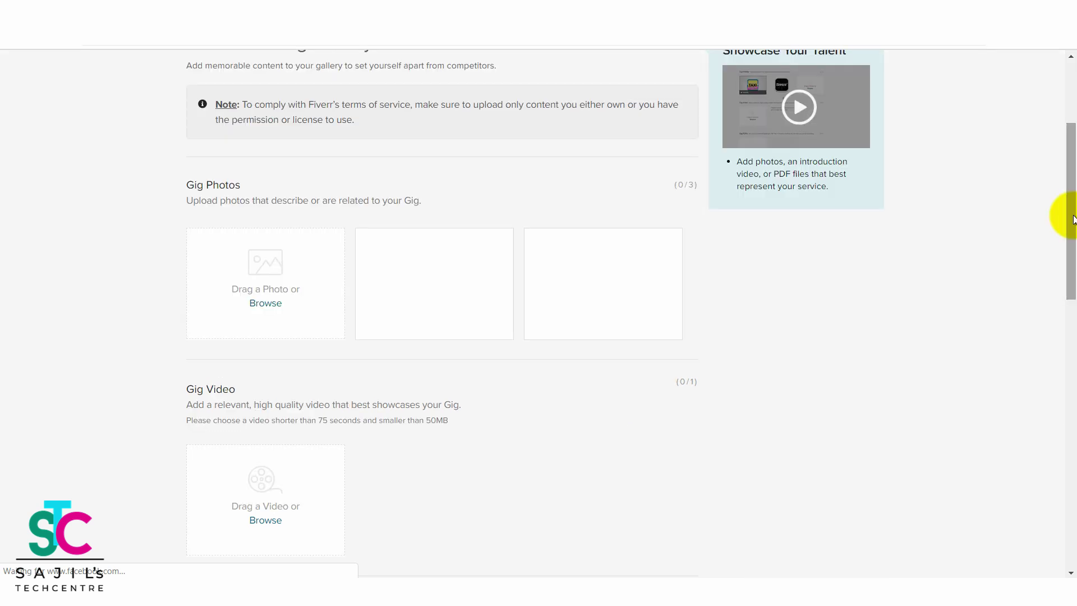
click(264, 272)
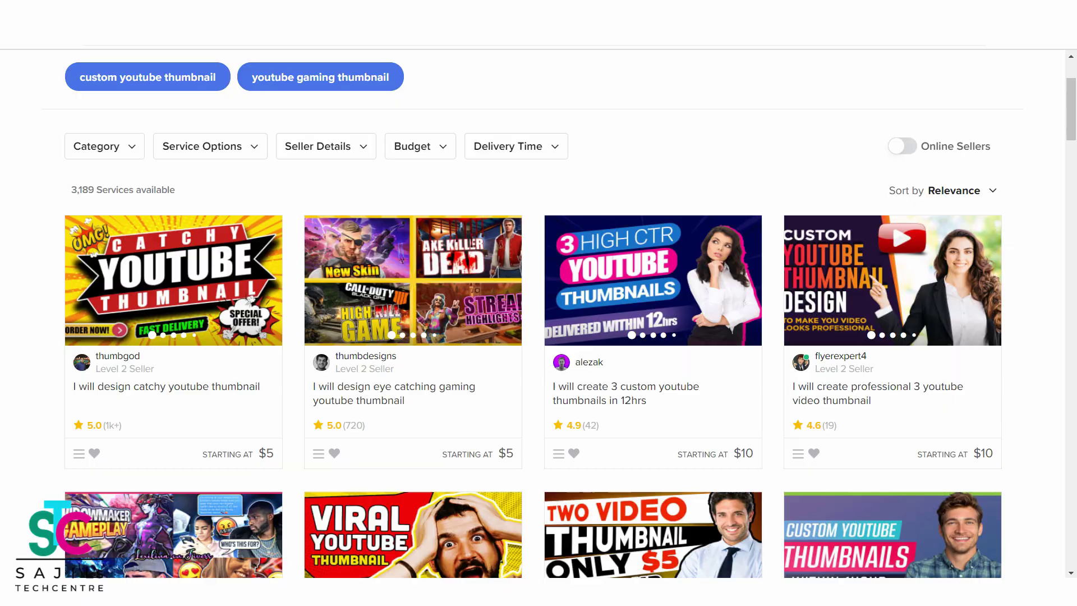
scroll(1061, 197, down, 2)
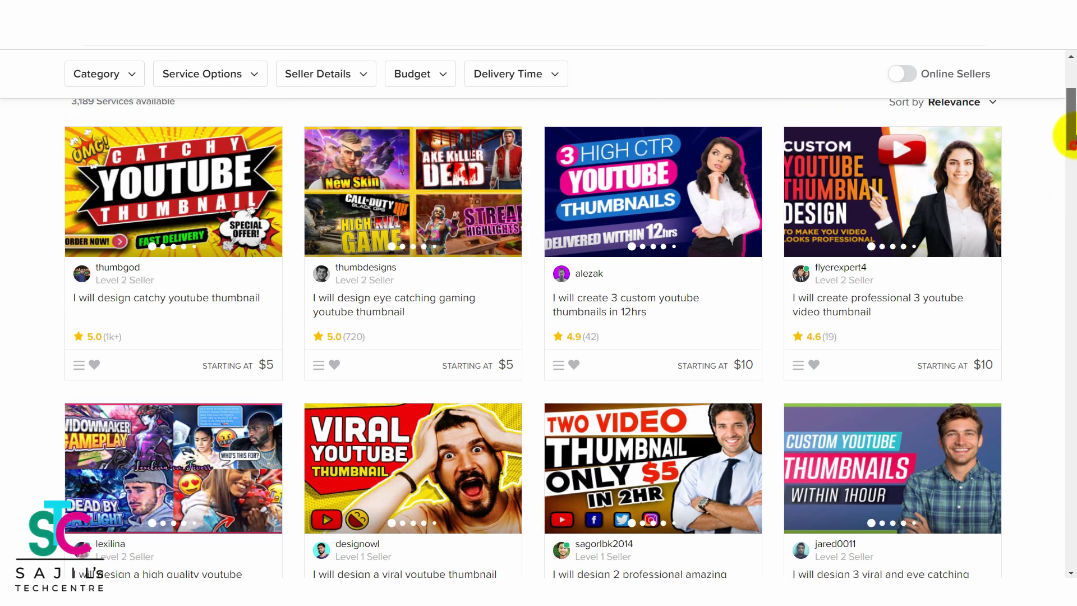
scroll(1073, 136, up, 1)
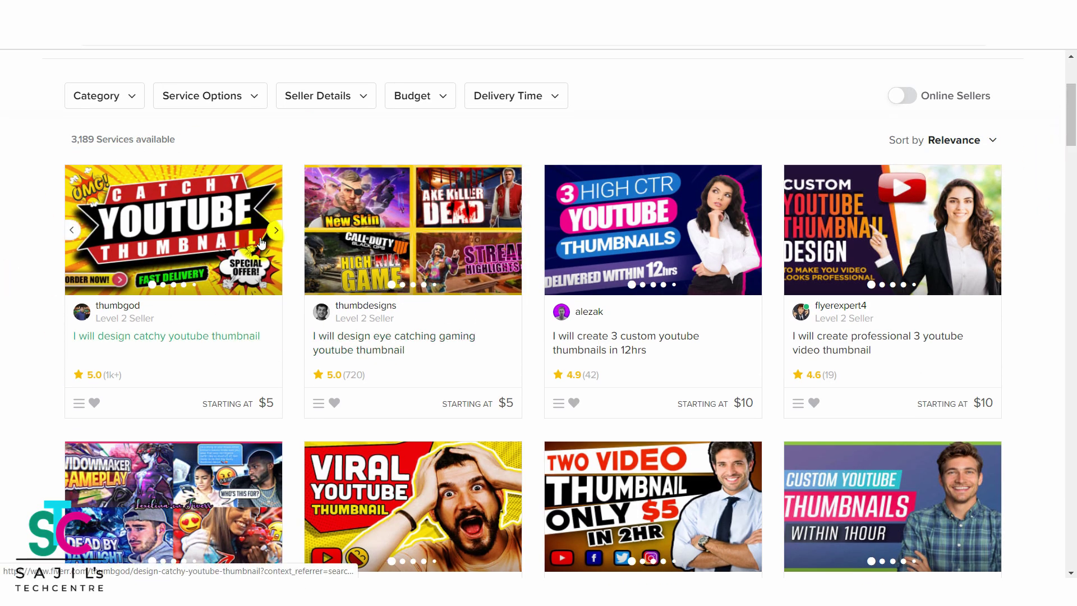
scroll(1073, 135, down, 3)
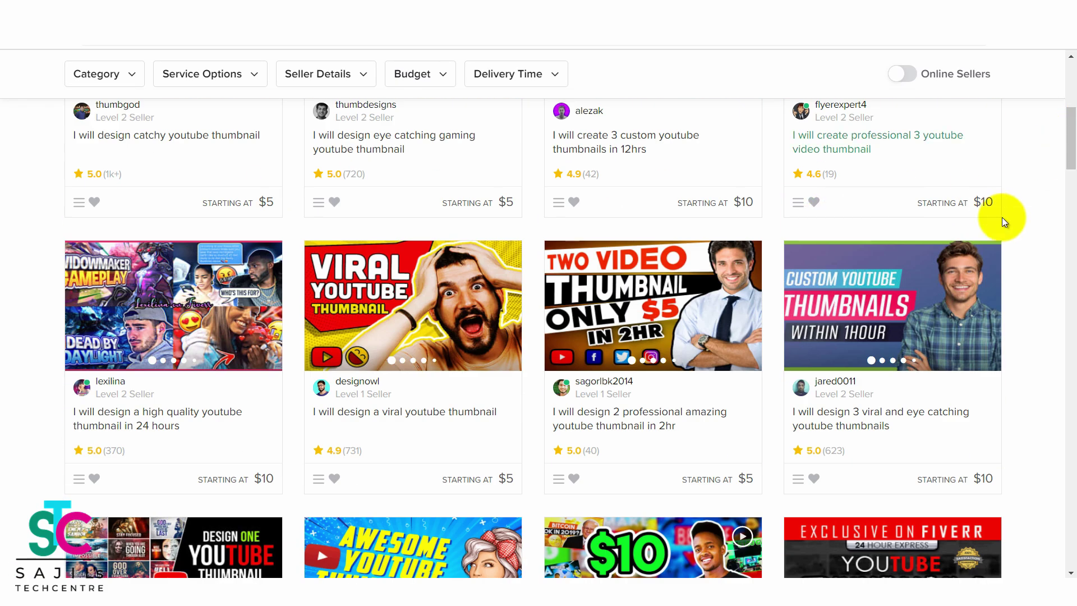
mouse_move(1069, 134)
mouse_down()
mouse_move(1073, 163)
mouse_move(1074, 123)
mouse_up()
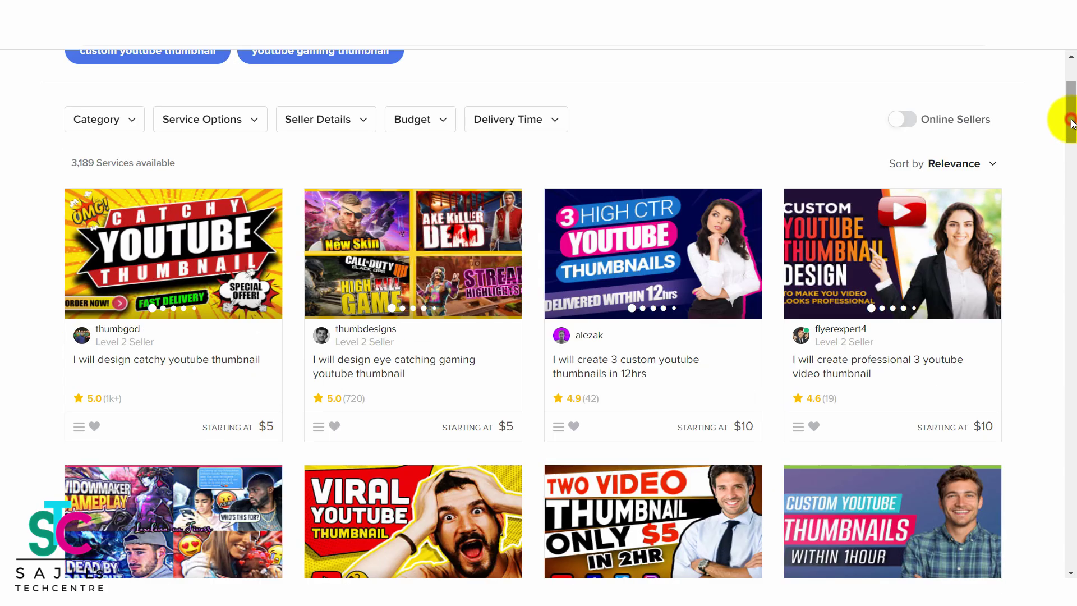
drag(1073, 123, 1074, 115)
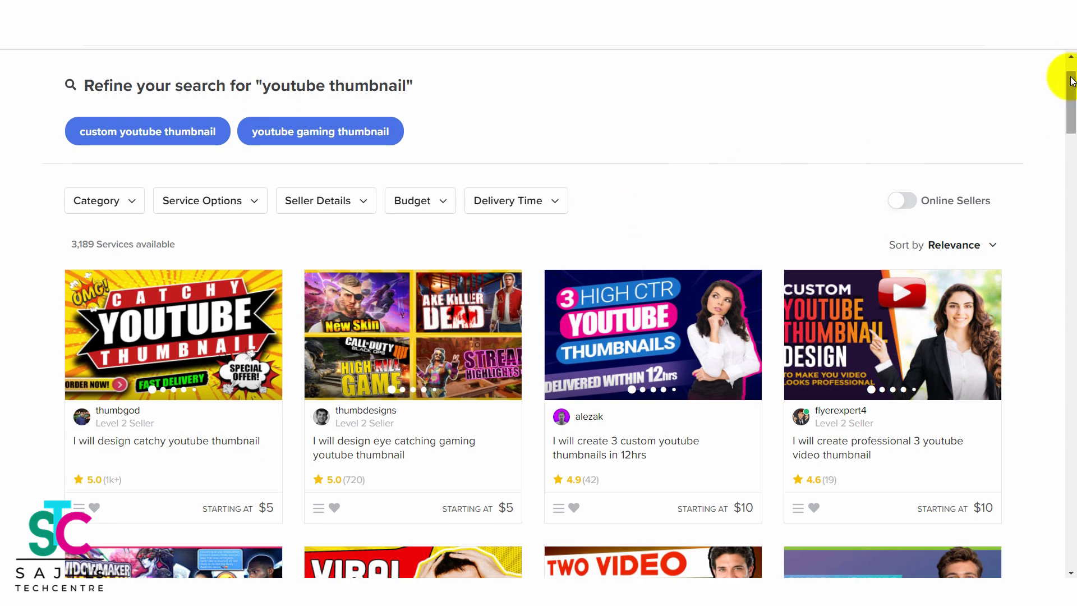
drag(1073, 78, 1073, 71)
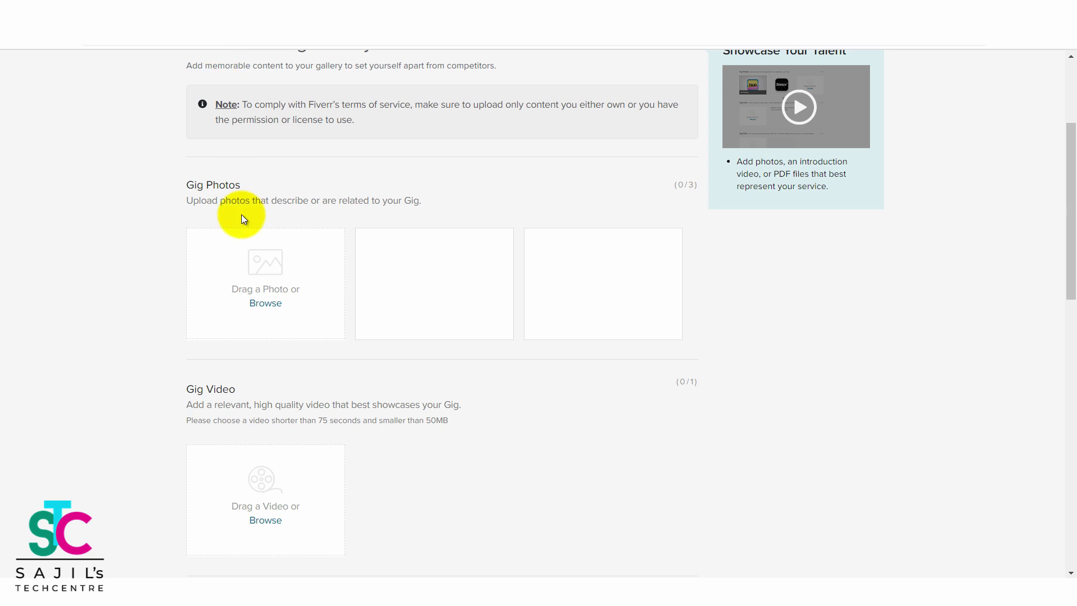
Upload THUMB-10c.png from the FIVESQUID PAYMENT PROOF folder as the first gig photo.
mouse_move(312, 262)
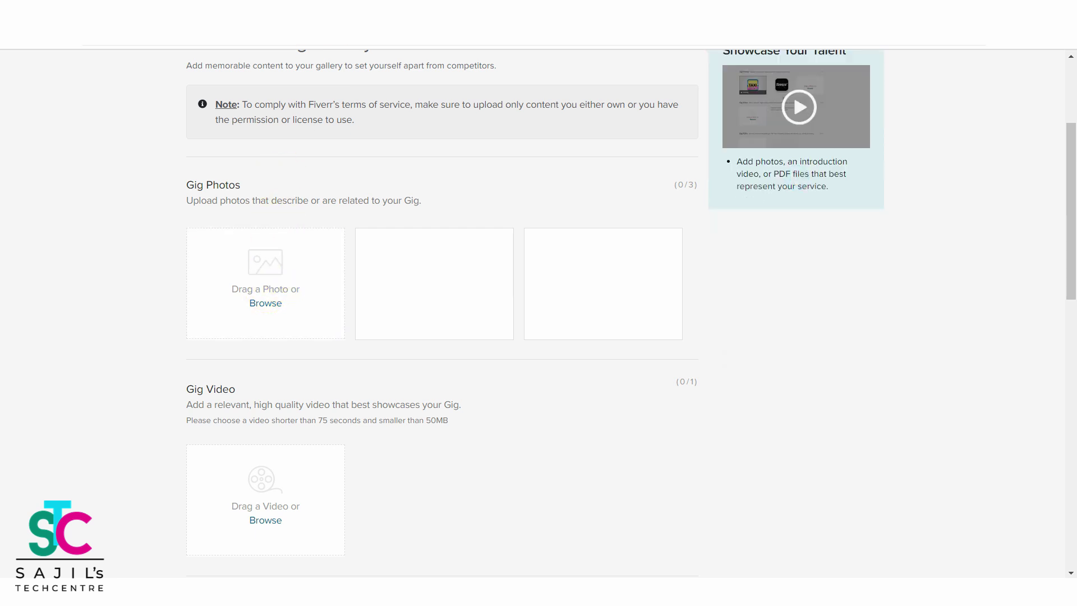
click(360, 33)
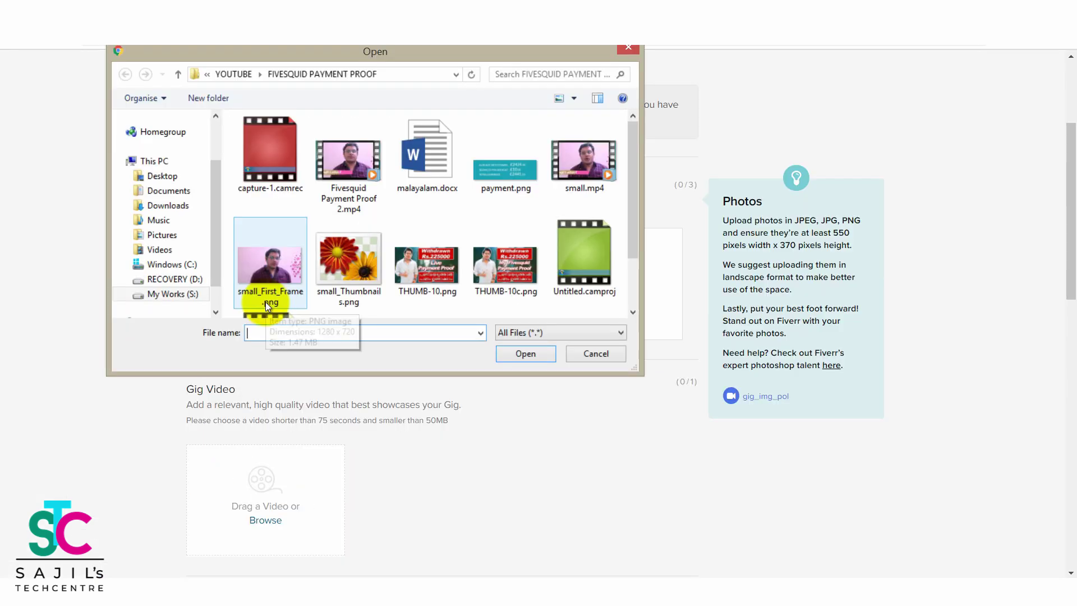
click(511, 254)
double_click(508, 256)
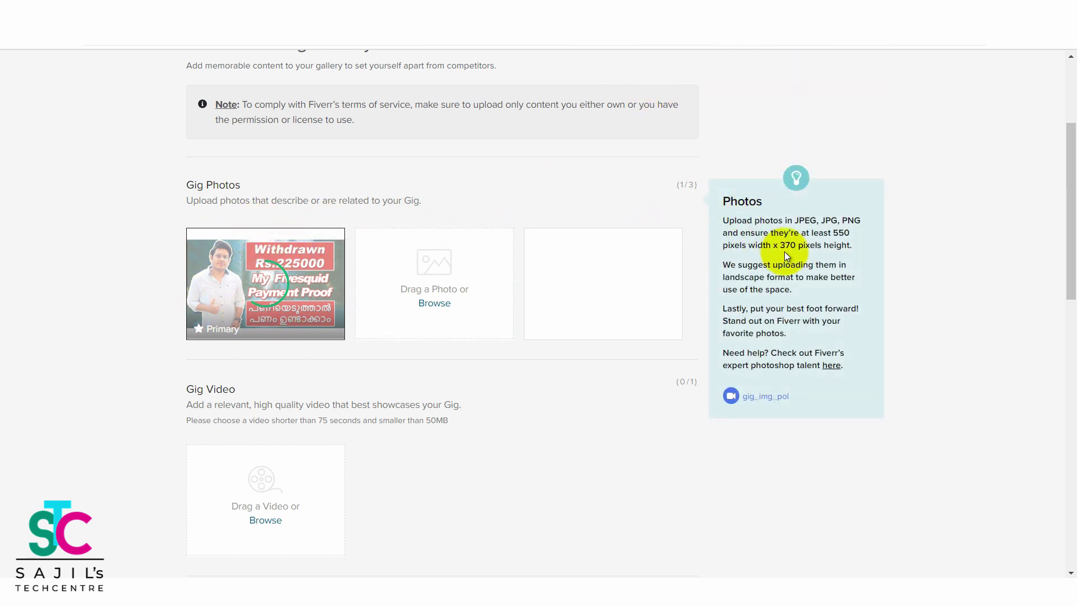
Leave the gig video and PDFs empty, accept the declaration of original materials, and save the gallery to continue to publishing.
drag(1071, 198, 1063, 268)
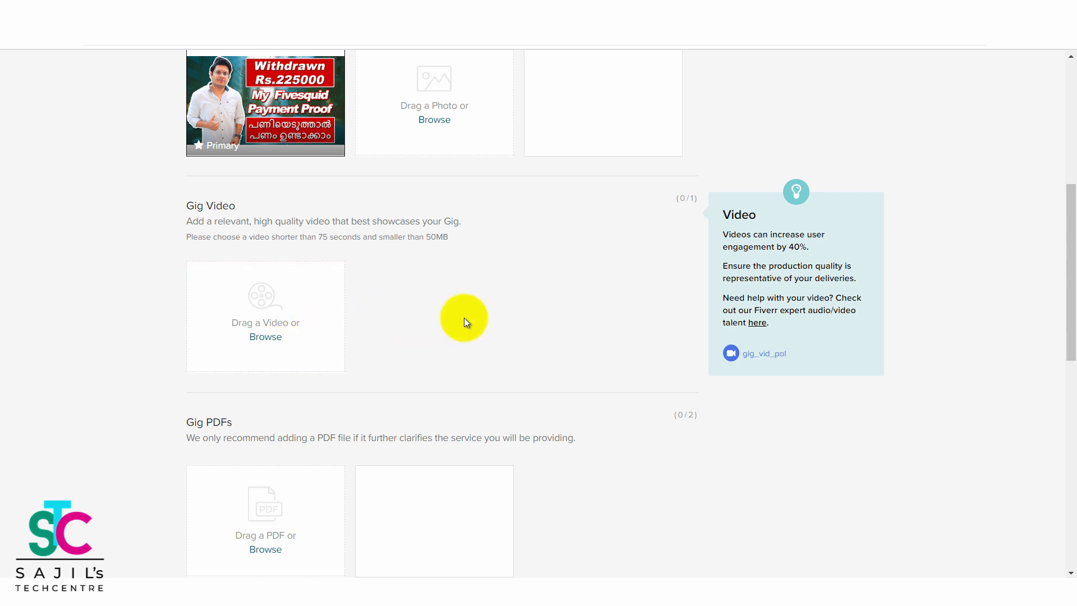
drag(1065, 217, 1065, 340)
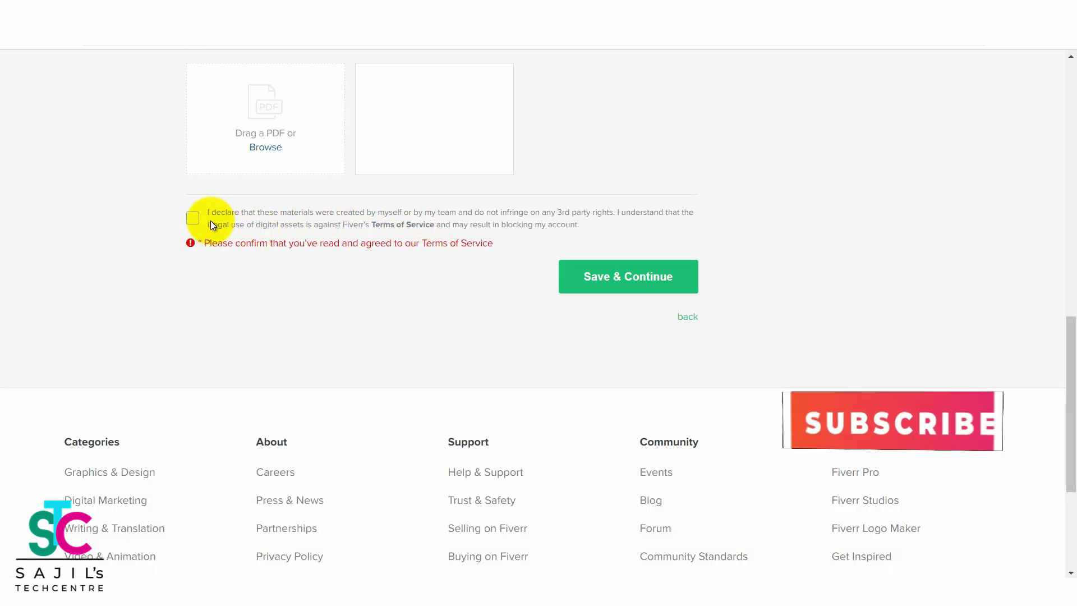
click(192, 218)
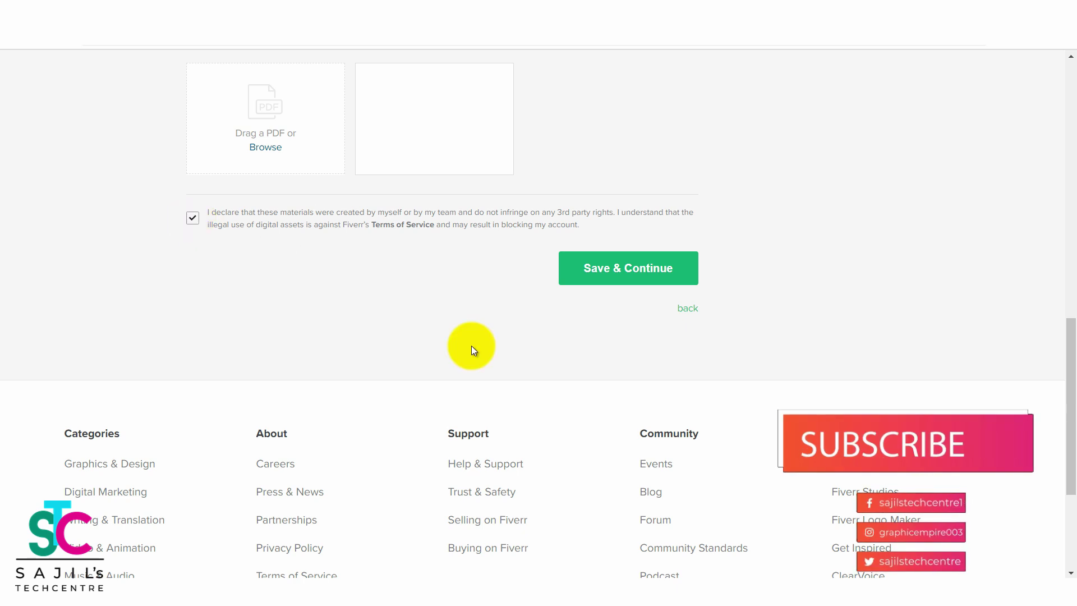
scroll(472, 346, up, 7)
scroll(494, 336, down, 6)
scroll(631, 335, up, 5)
scroll(630, 336, down, 5)
click(622, 352)
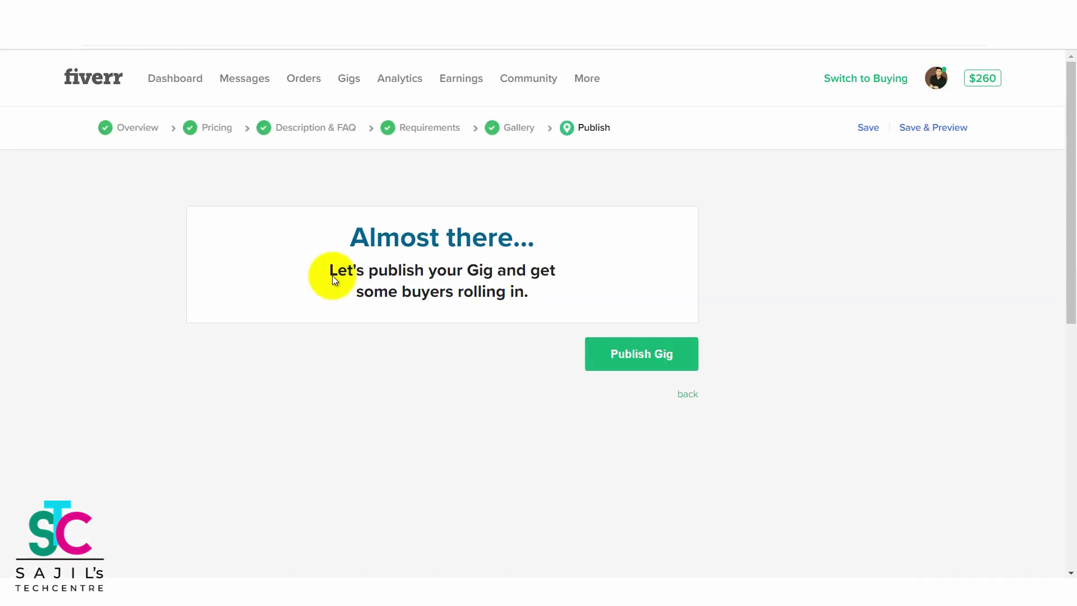
Publish the finished YouTube thumbnail gig.
double_click(519, 292)
triple_click(361, 284)
click(411, 361)
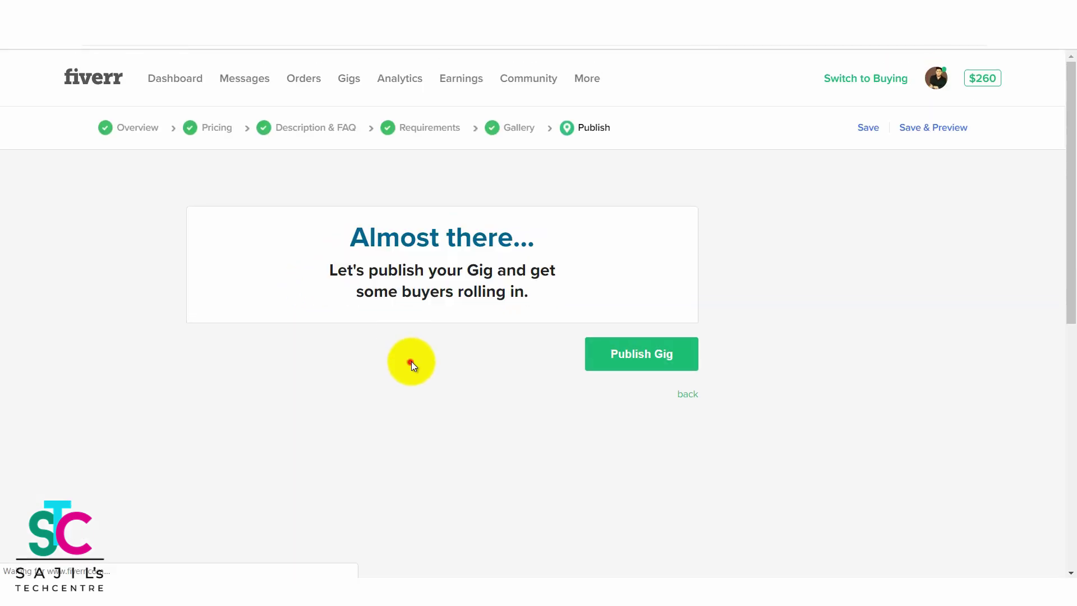
click(642, 355)
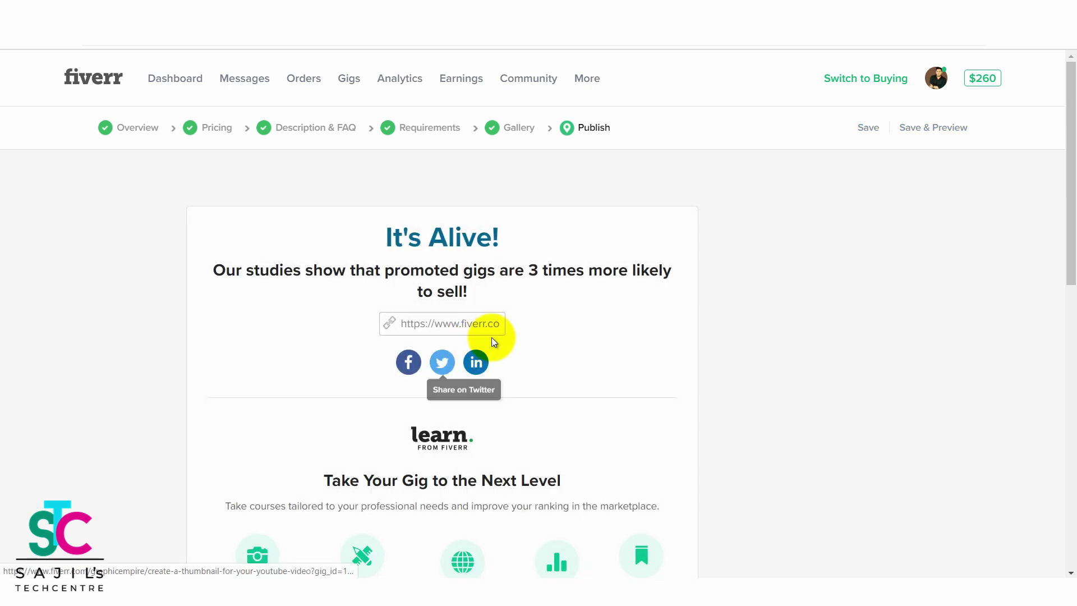
Look through the gig link, sharing options and suggested courses on the page for the published gig.
scroll(652, 349, down, 3)
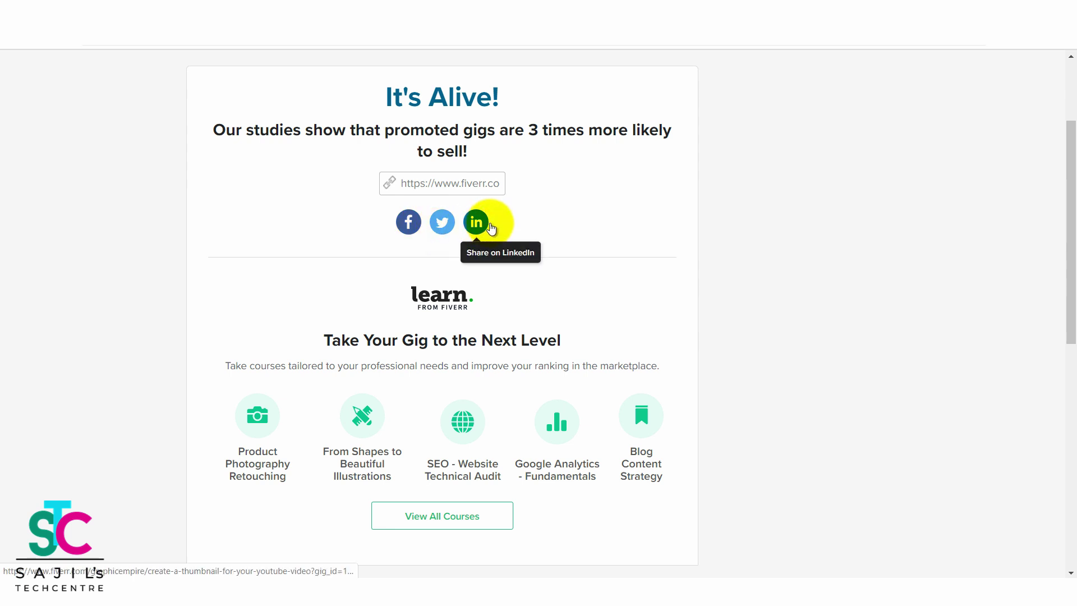
scroll(397, 338, down, 4)
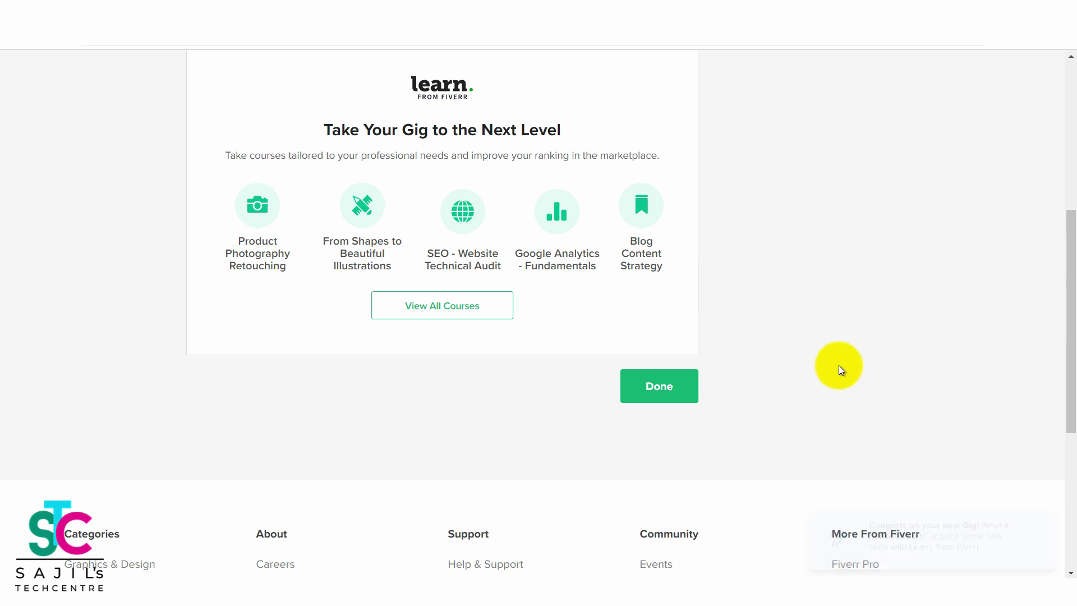
drag(1070, 340, 1070, 115)
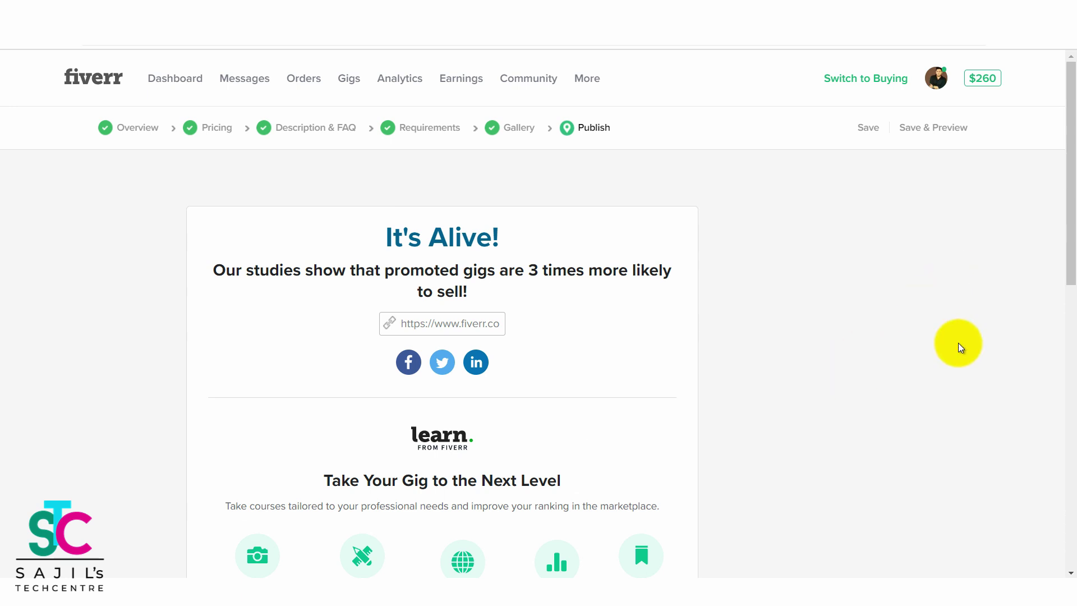
drag(1070, 275, 884, 337)
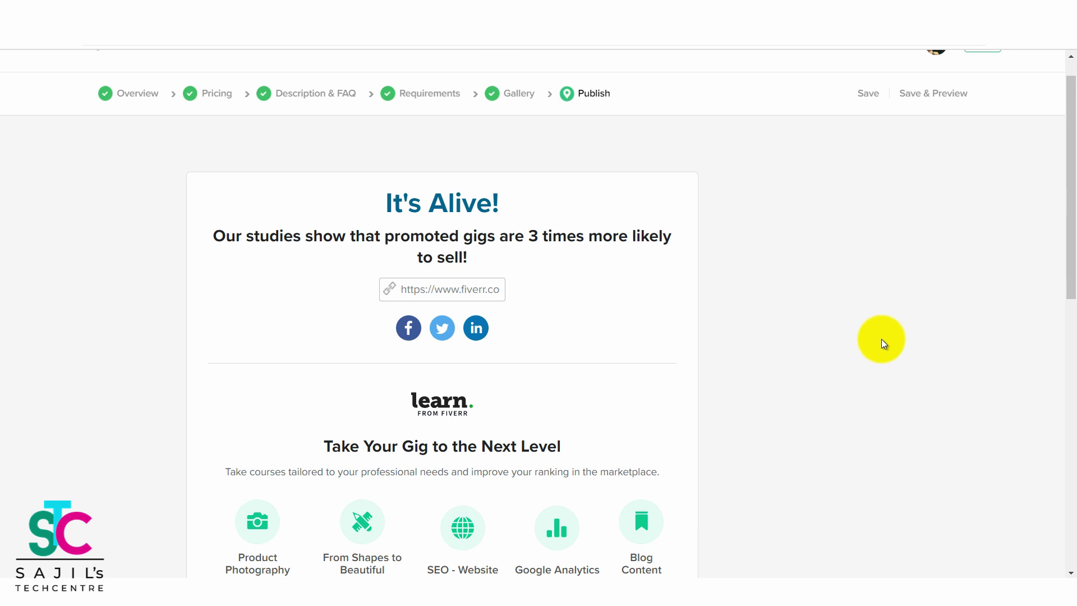
drag(1065, 228, 1065, 187)
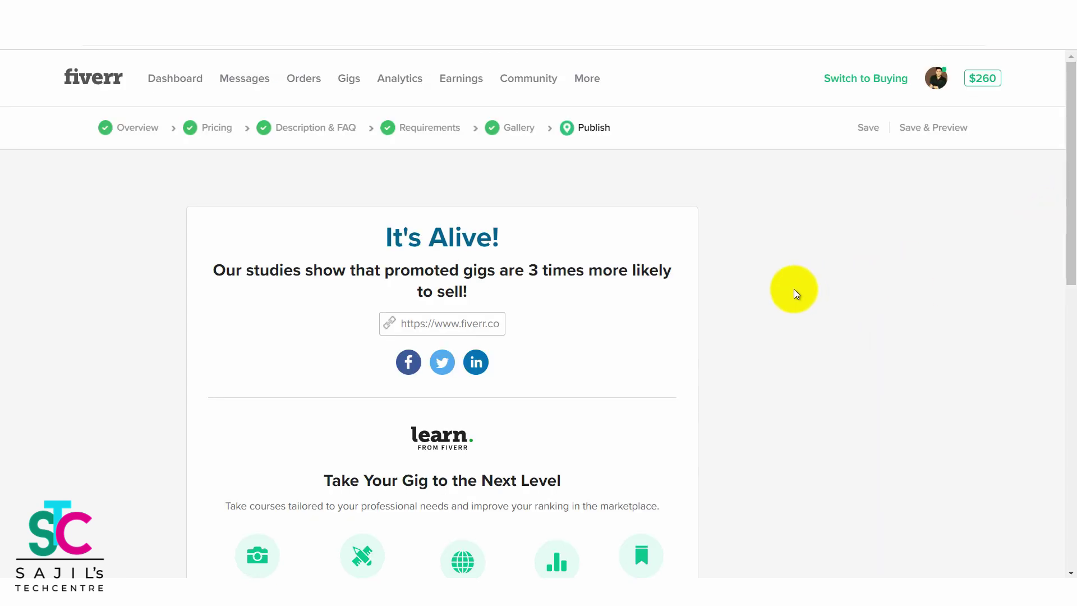